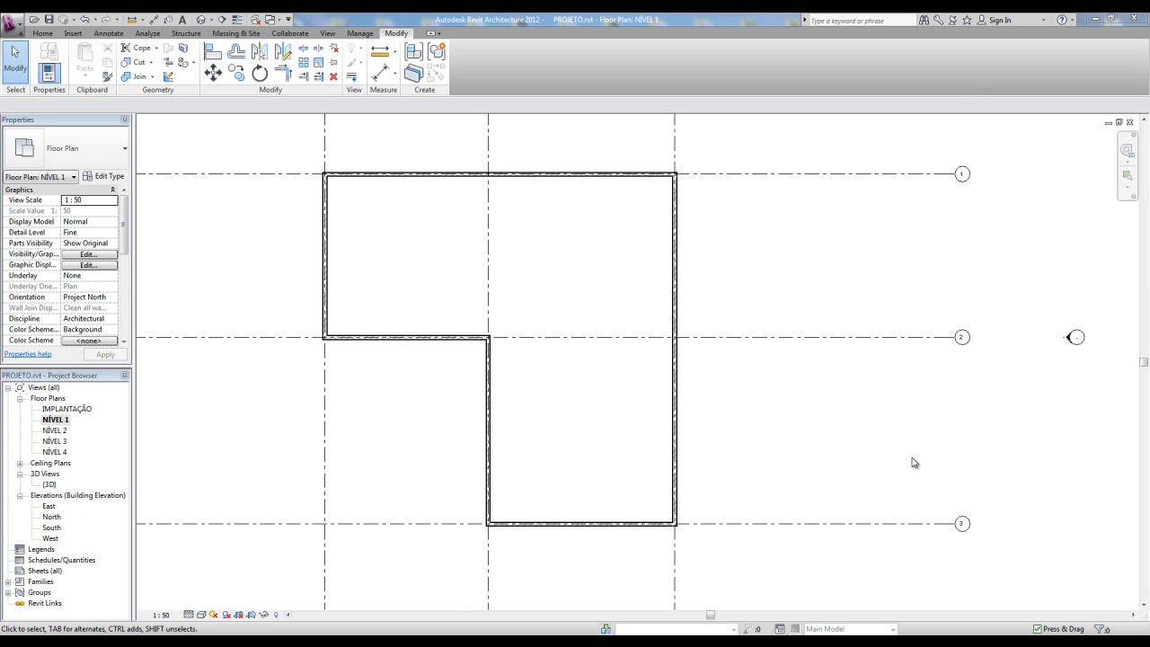
# - Pan and zoom the NÍVEL 1 plan to the empty area above the building's upper-right corner near grid 1
pyautogui.moveTo(653, 335); pyautogui.dragTo(575, 385, button='middle')
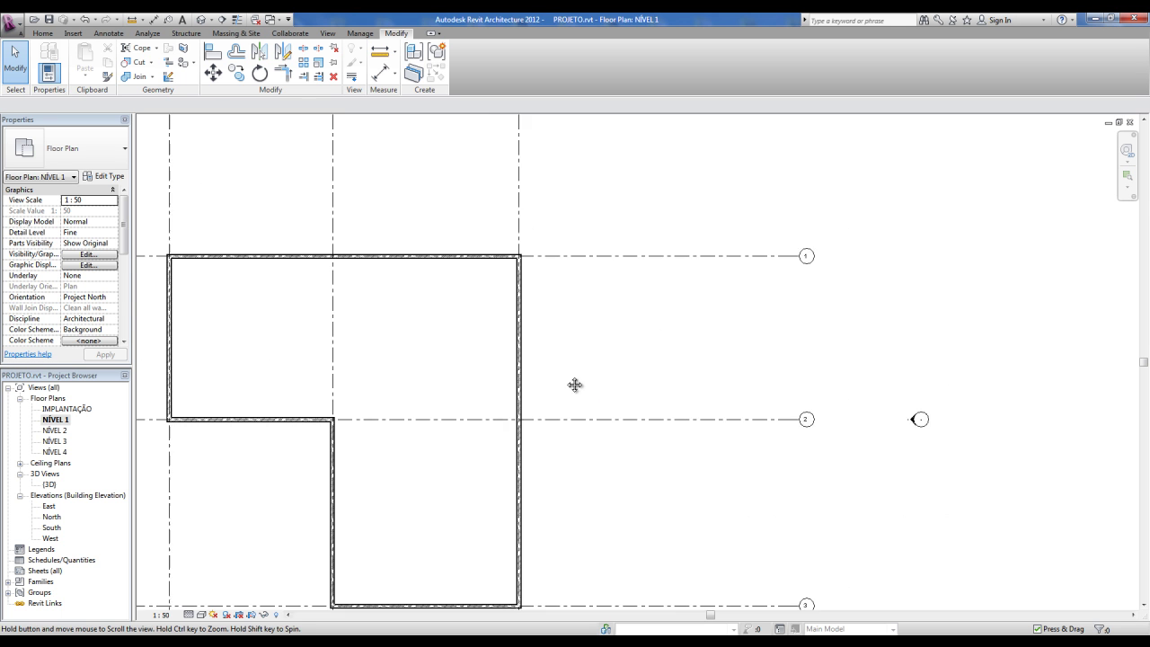
pyautogui.moveTo(560, 290)
pyautogui.mouseDown(button='middle')
pyautogui.moveTo(499, 239)
pyautogui.moveTo(491, 266)
pyautogui.mouseUp(button='middle')
pyautogui.scroll(1, 498, 239)
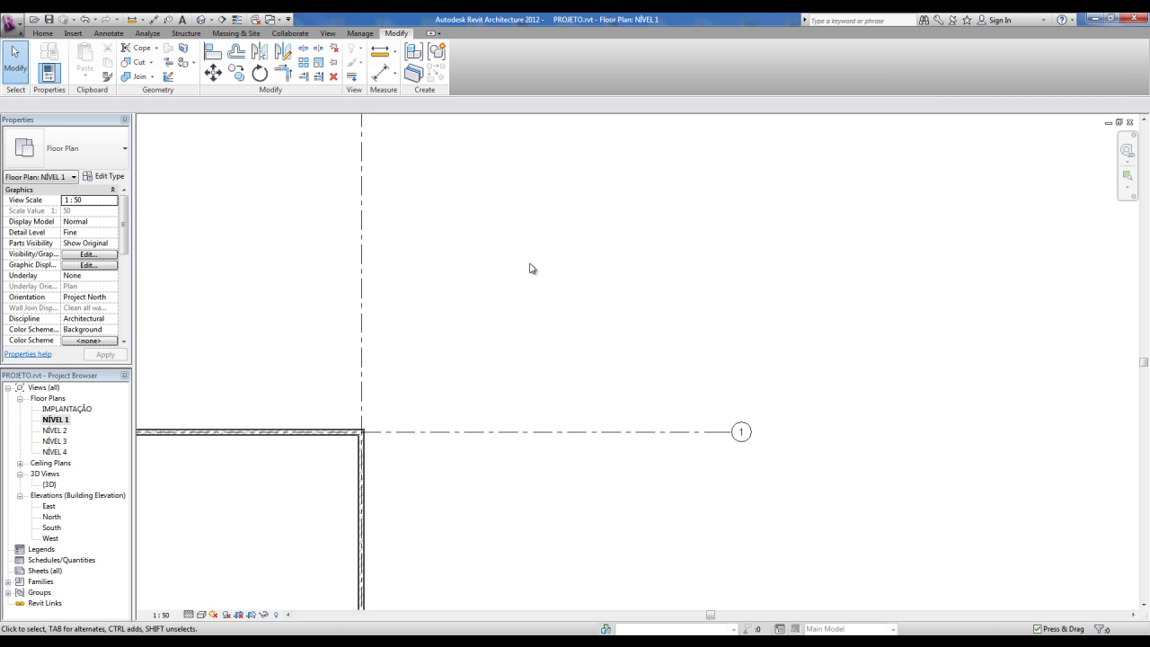
pyautogui.moveTo(530, 268); pyautogui.dragTo(518, 280, button='middle')
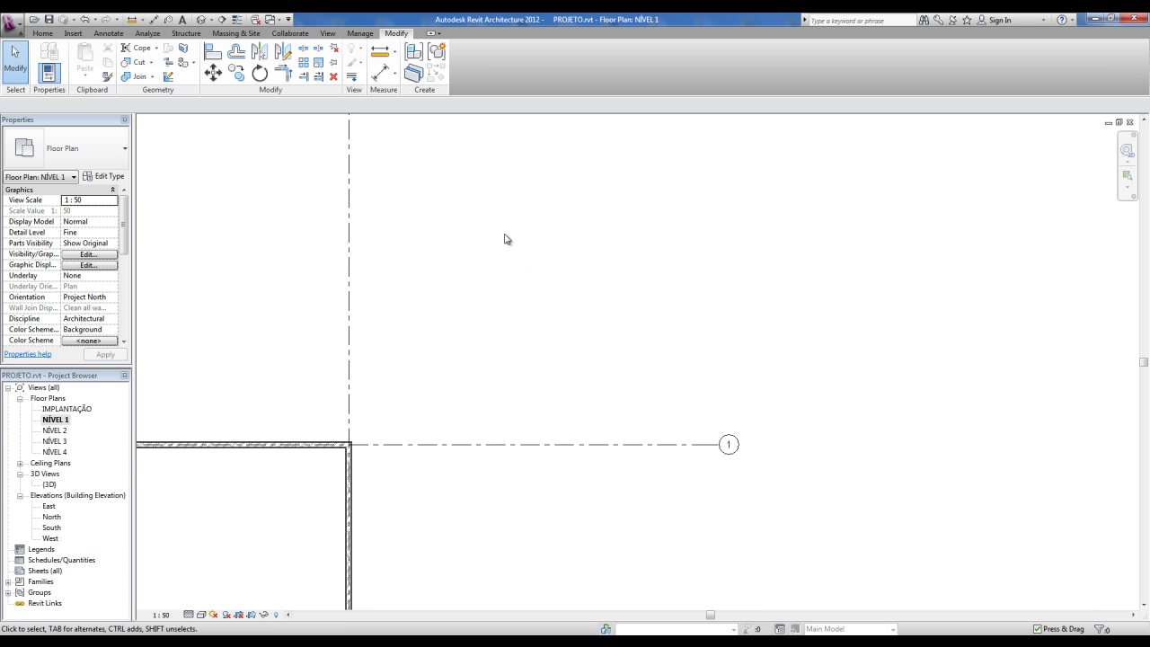
pyautogui.scroll(1, 504, 239)
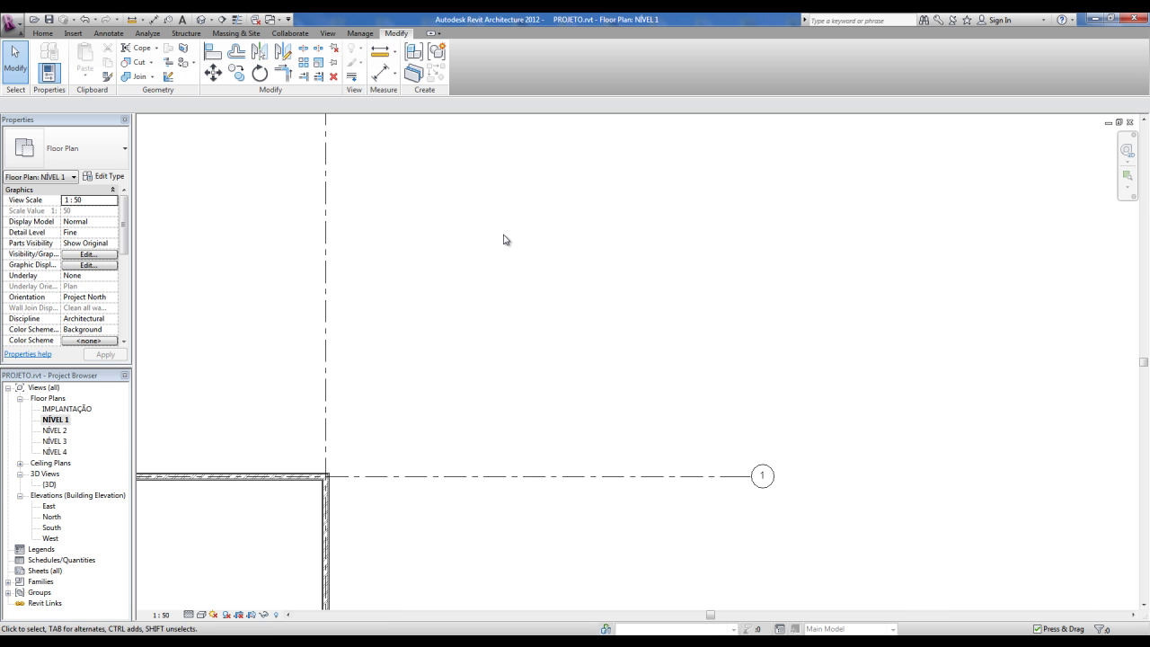
# - Start the Wall tool with WA and draw the first two short walls above the building
pyautogui.press('w')
pyautogui.press('a')
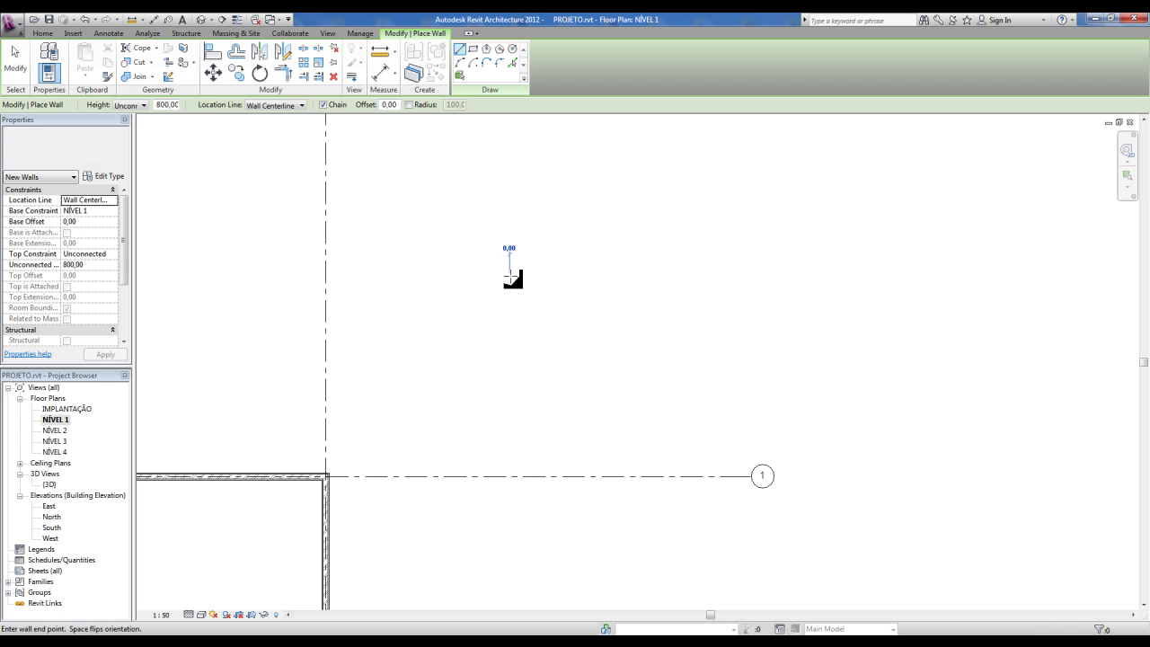
pyautogui.click(573, 275)
pyautogui.click(600, 234)
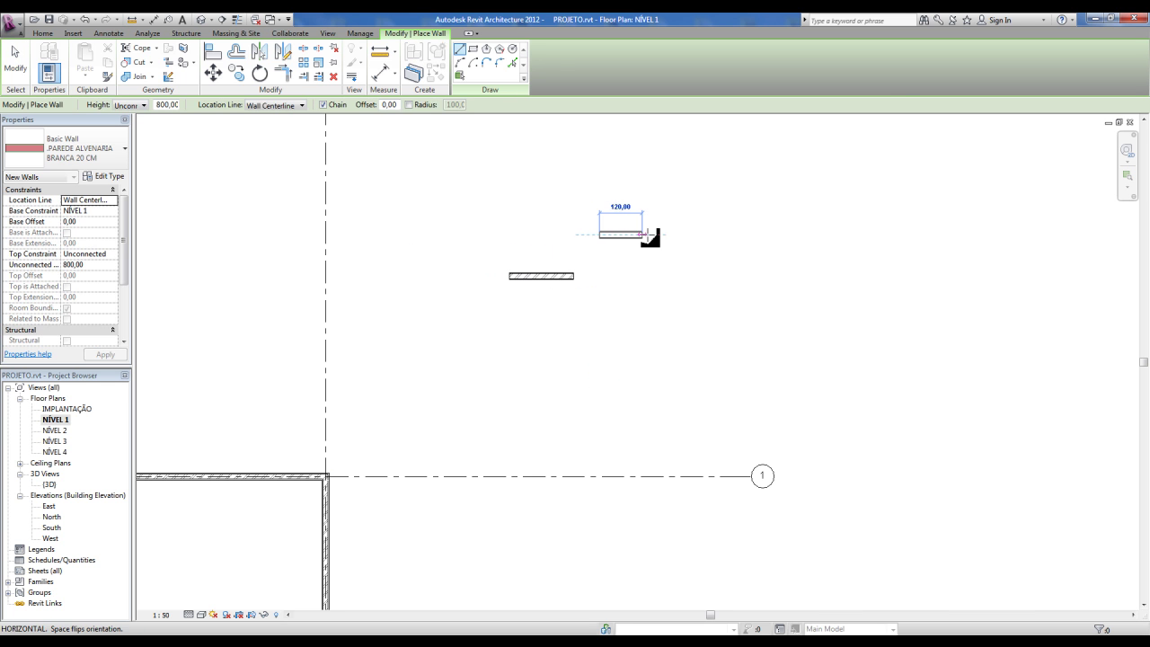
pyautogui.click(673, 273)
pyautogui.press('Escape')
# - Draw a third short horizontal wall lower down and a fourth at the upper right
pyautogui.click(682, 306)
pyautogui.click(735, 306)
pyautogui.press('Escape')
pyautogui.click(766, 206)
pyautogui.click(826, 206)
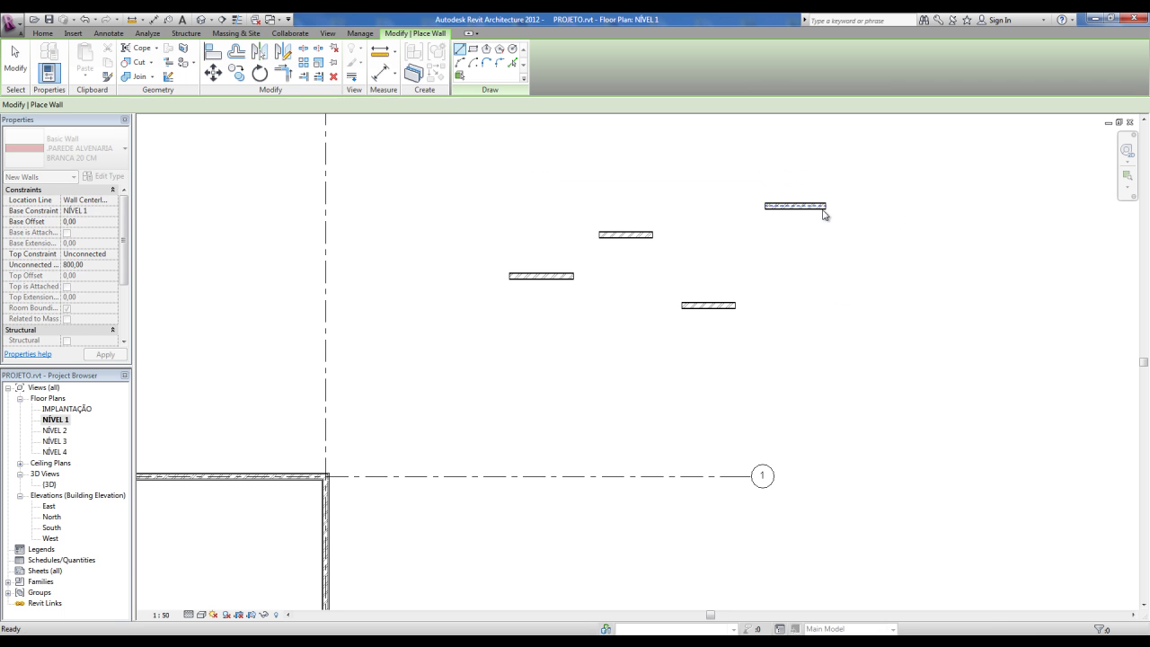
pyautogui.press('Escape')
pyautogui.press('Escape')
pyautogui.scroll(1, 719, 243)
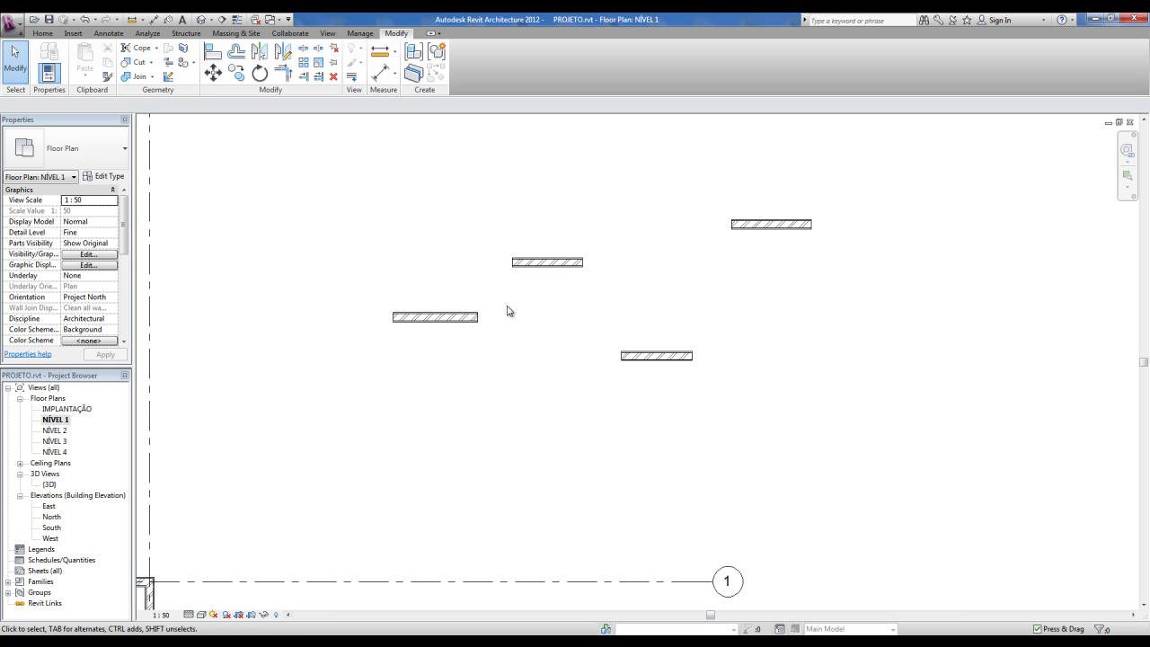
# - Switch to the Modify tab and start the Align tool
pyautogui.click(388, 37)
pyautogui.click(273, 95)
pyautogui.click(274, 95)
pyautogui.click(271, 96)
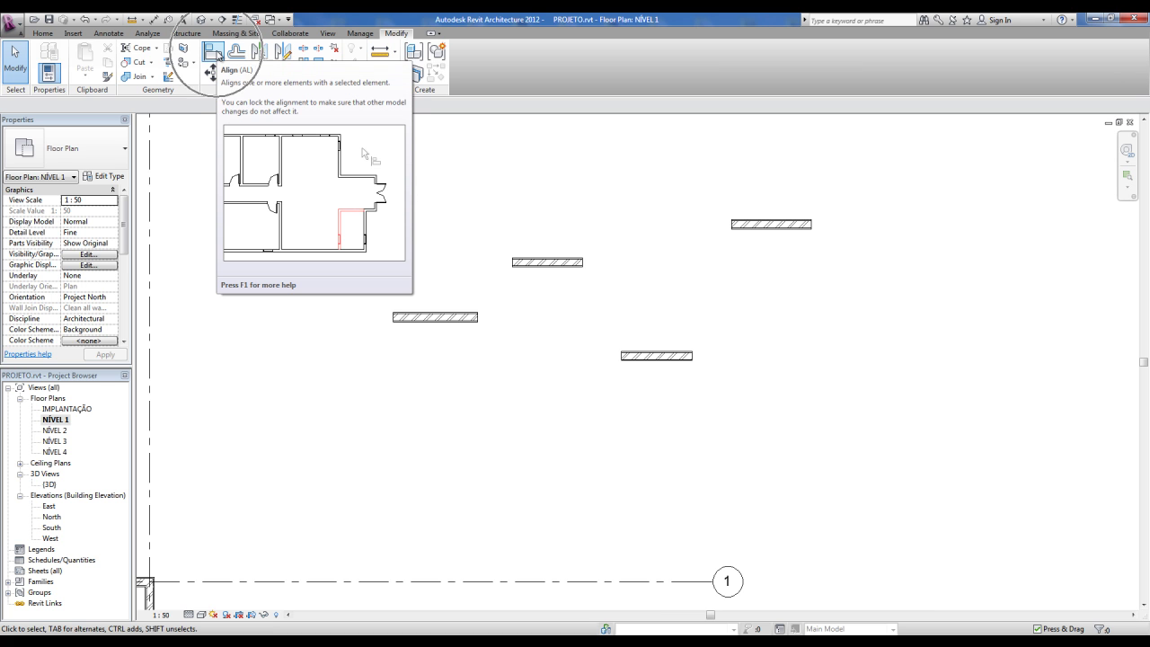
pyautogui.click(216, 55)
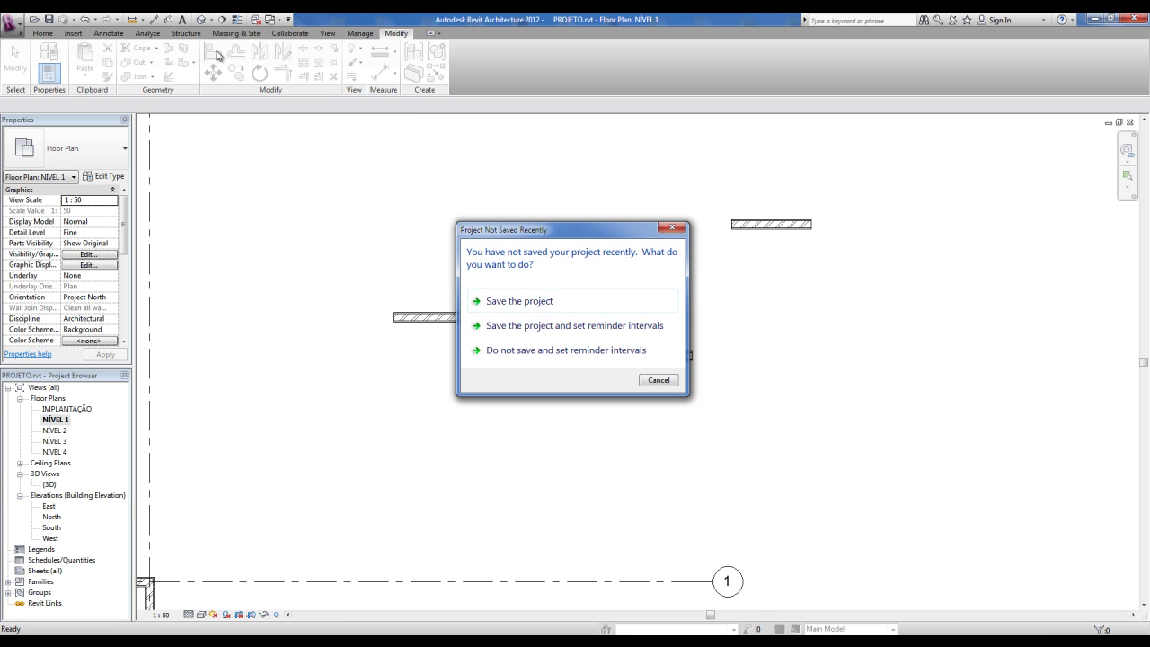
# - Save PROJETO.rvt from the Project Not Saved Recently reminder
pyautogui.click(533, 312)
pyautogui.click(544, 312)
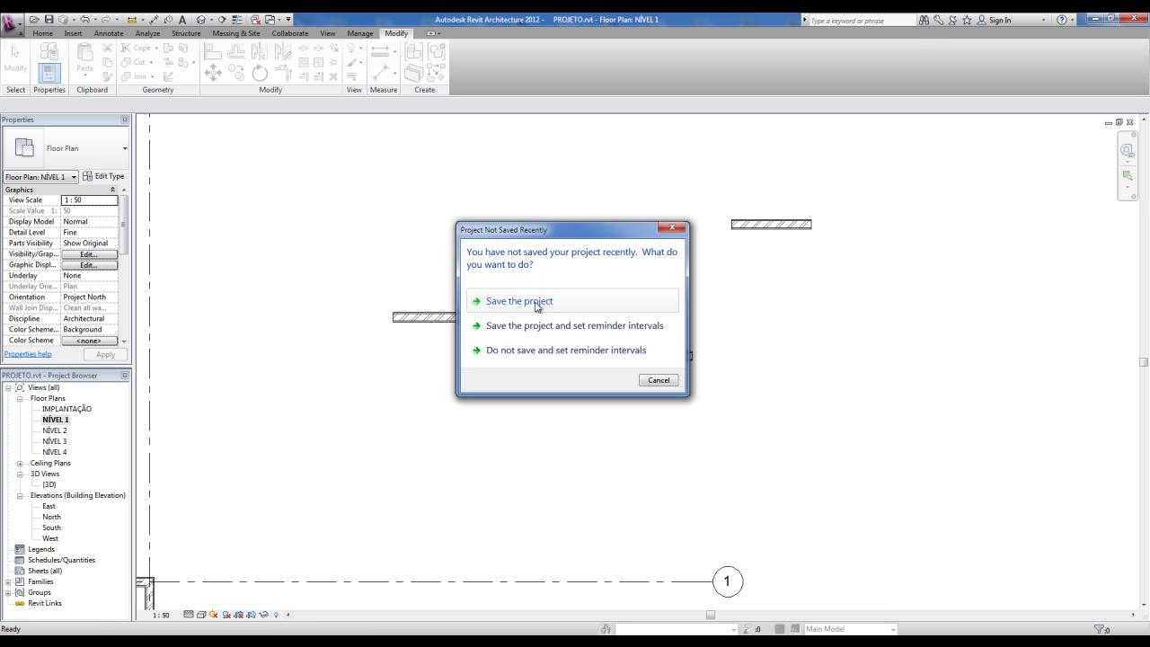
pyautogui.click(533, 308)
pyautogui.click(523, 307)
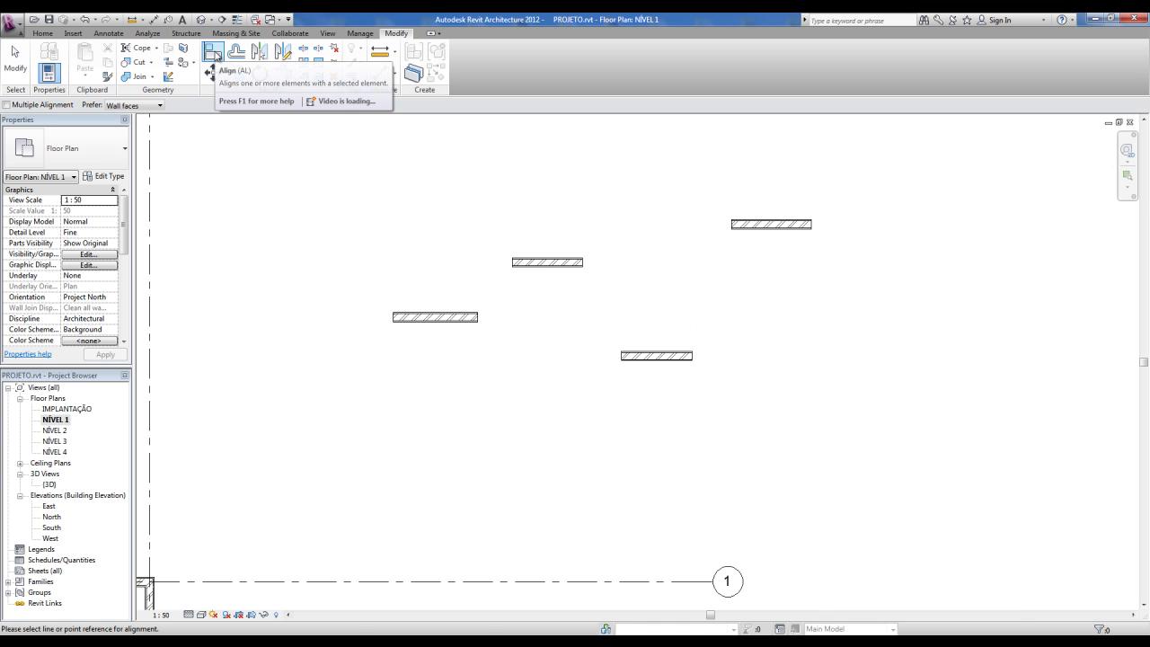
pyautogui.scroll(1, 459, 295)
pyautogui.scroll(1, 445, 293)
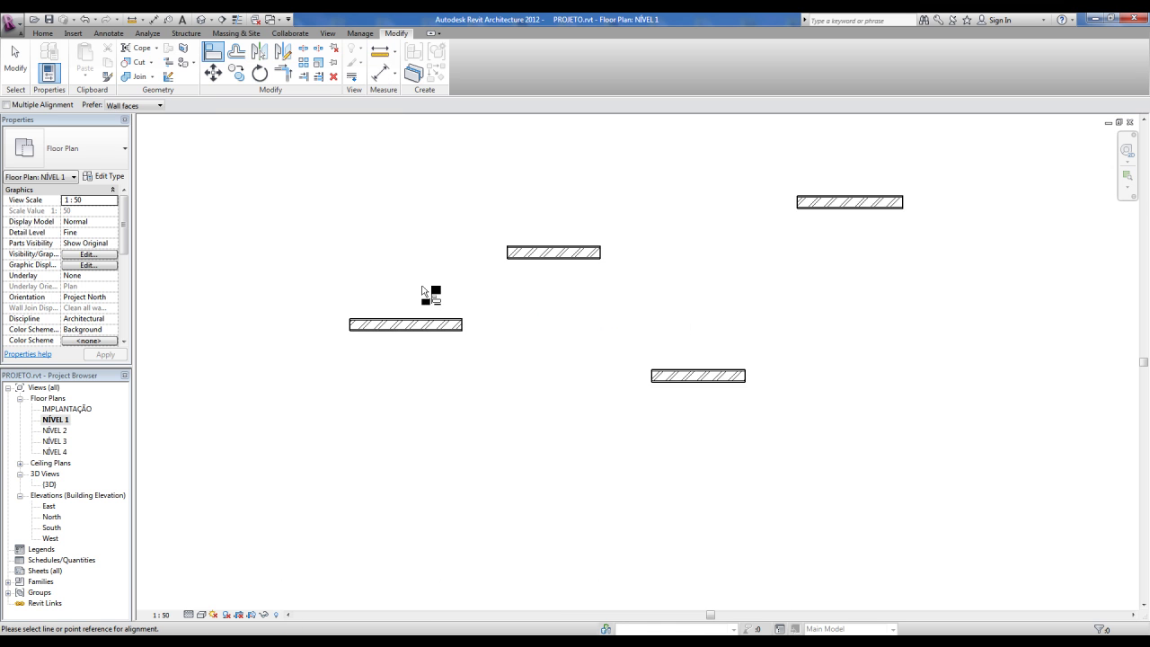
pyautogui.scroll(1, 429, 294)
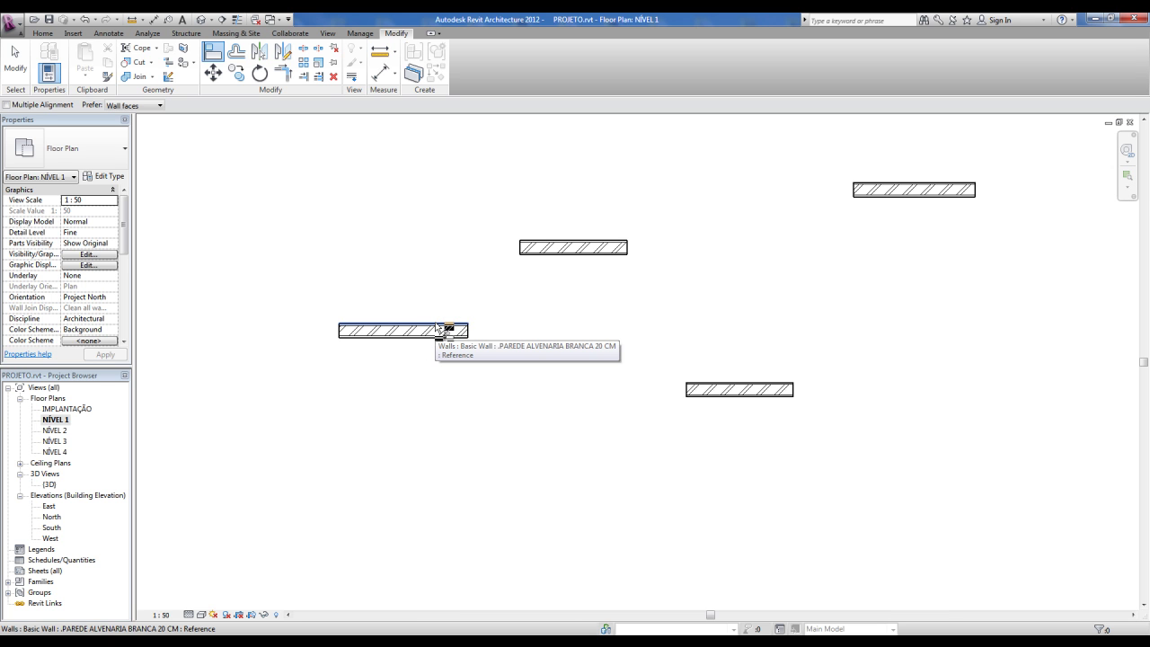
pyautogui.click(437, 328)
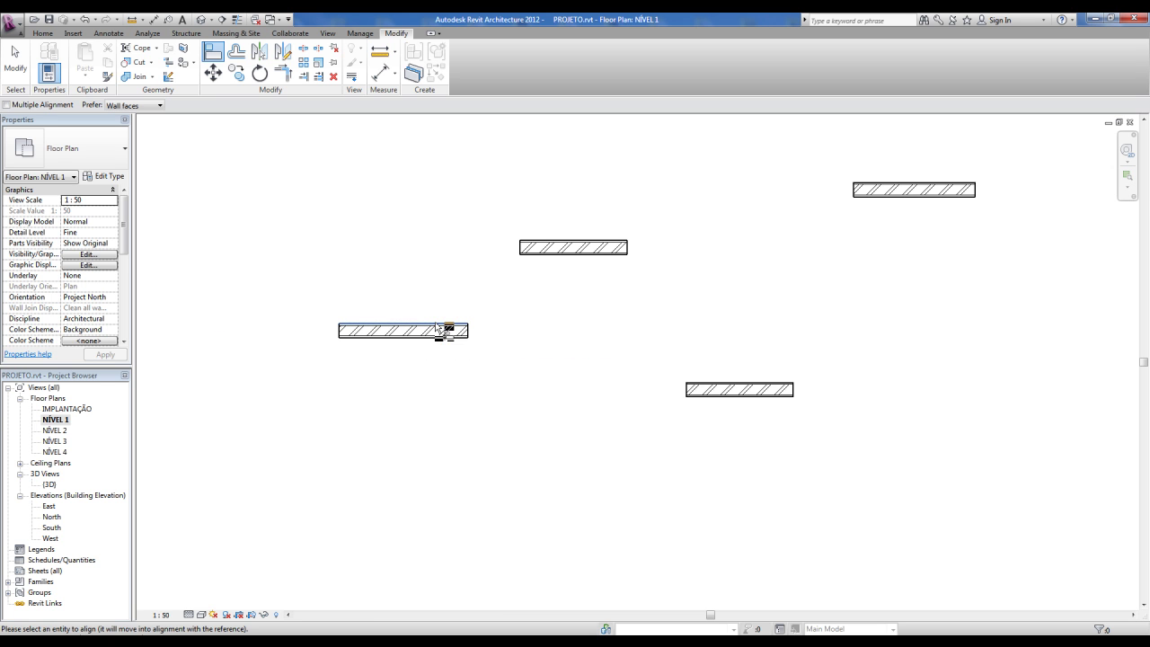
pyautogui.click(547, 242)
pyautogui.click(439, 325)
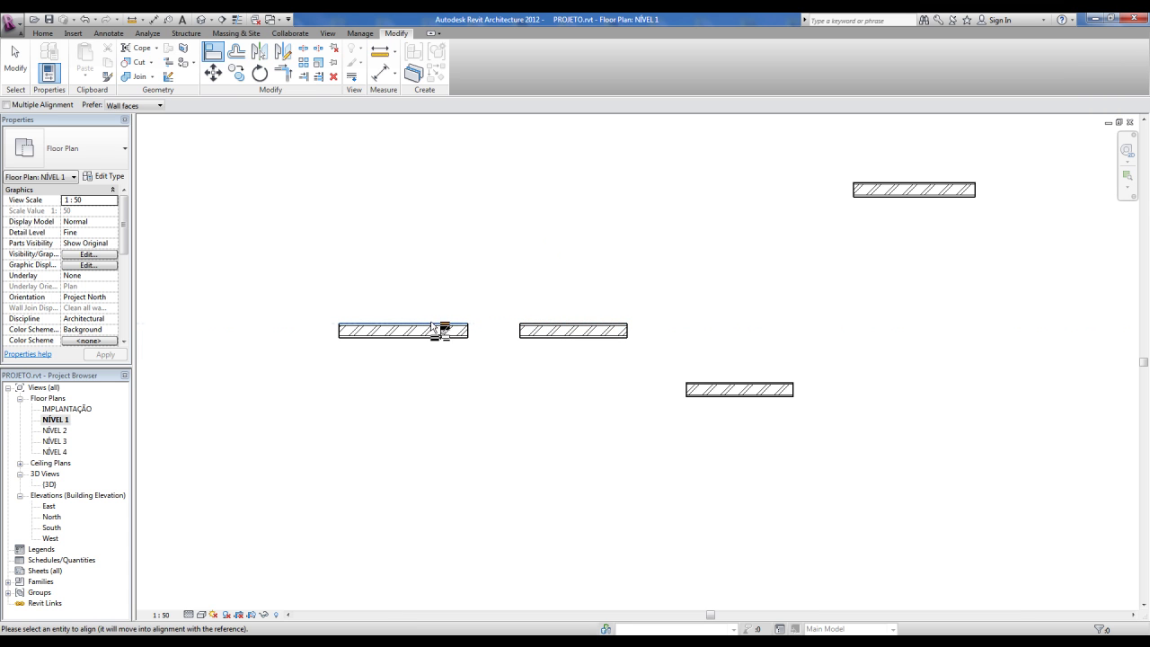
pyautogui.click(701, 387)
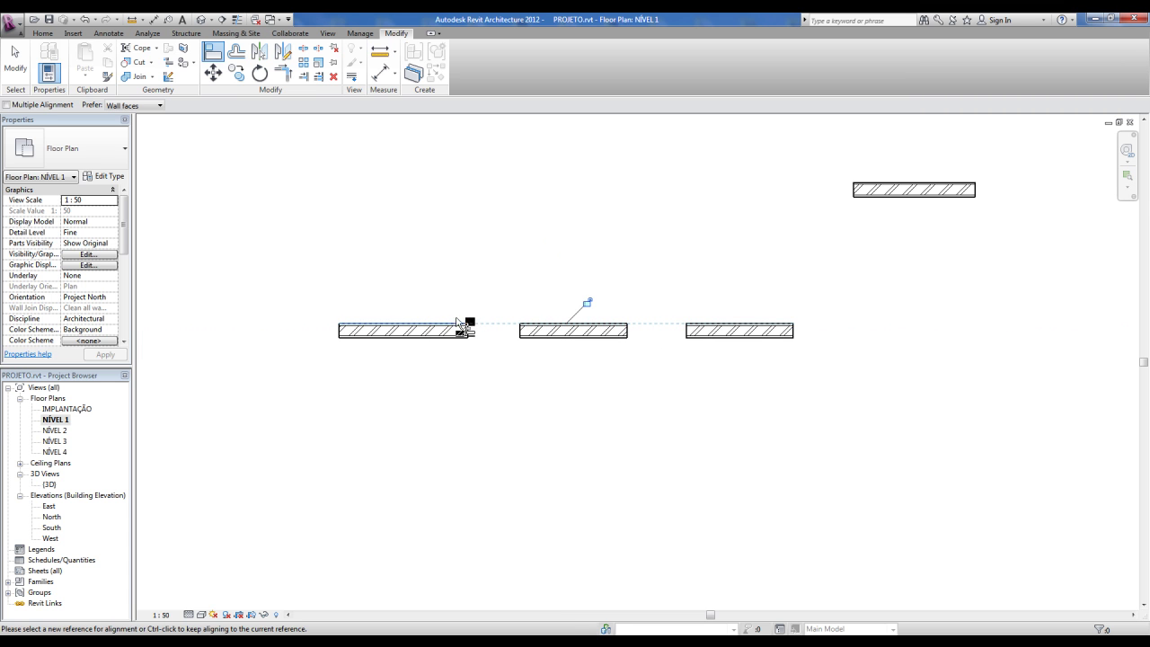
pyautogui.click(880, 190)
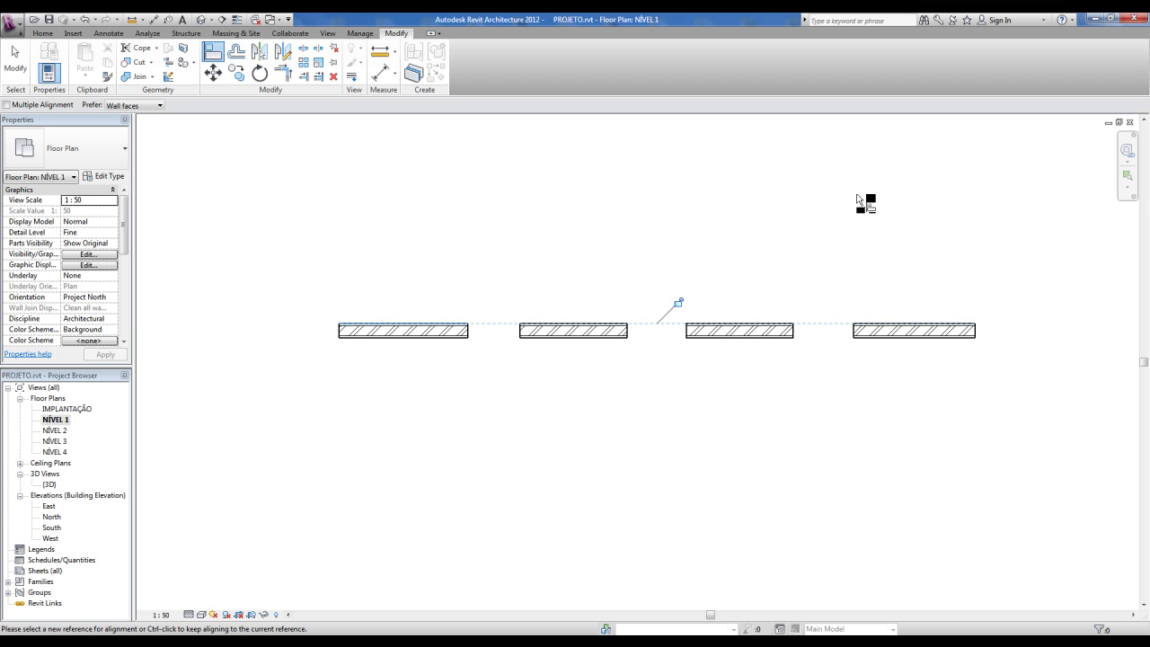
pyautogui.moveTo(865, 198); pyautogui.dragTo(809, 184, button='middle')
pyautogui.press('Escape')
pyautogui.press('Escape')
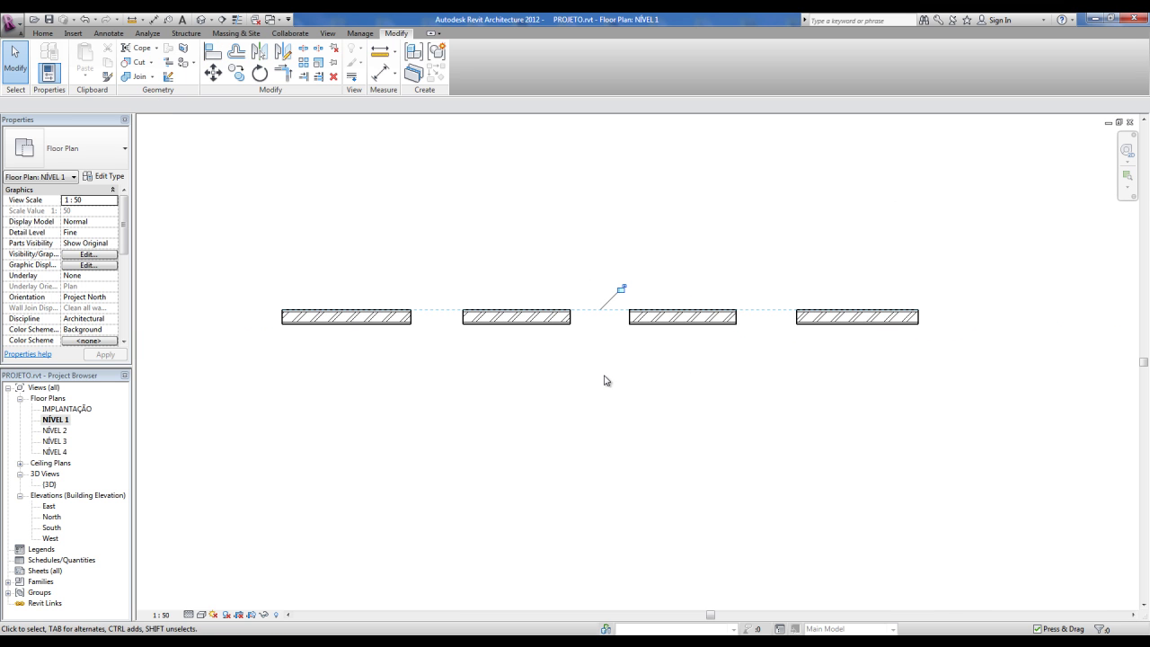
pyautogui.hotkey('ctrl', 'z')
pyautogui.hotkey('ctrl', 'z')
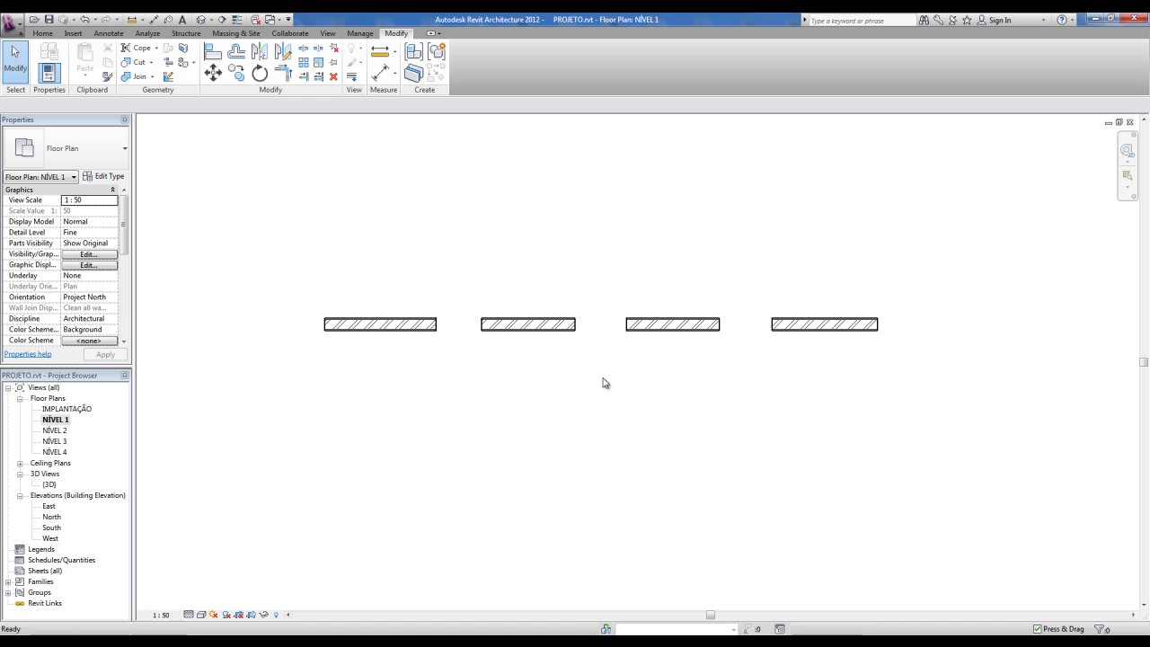
pyautogui.scroll(-2, 587, 381)
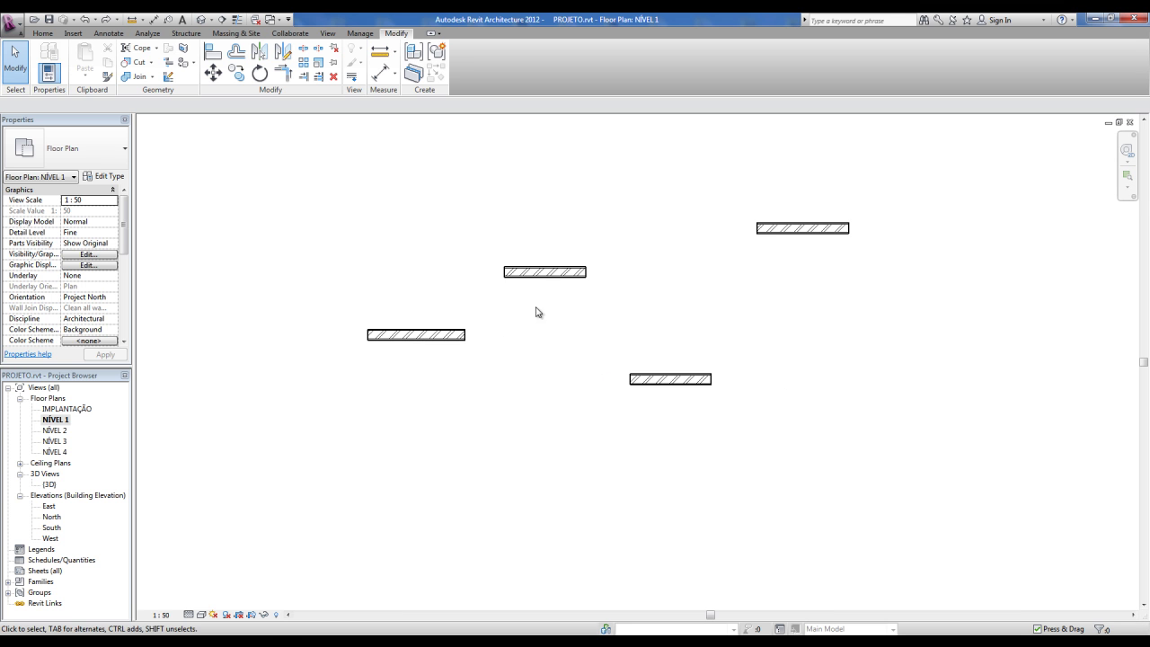
# - Align the middle and lower walls to the left wall's top face
pyautogui.scroll(1, 609, 264)
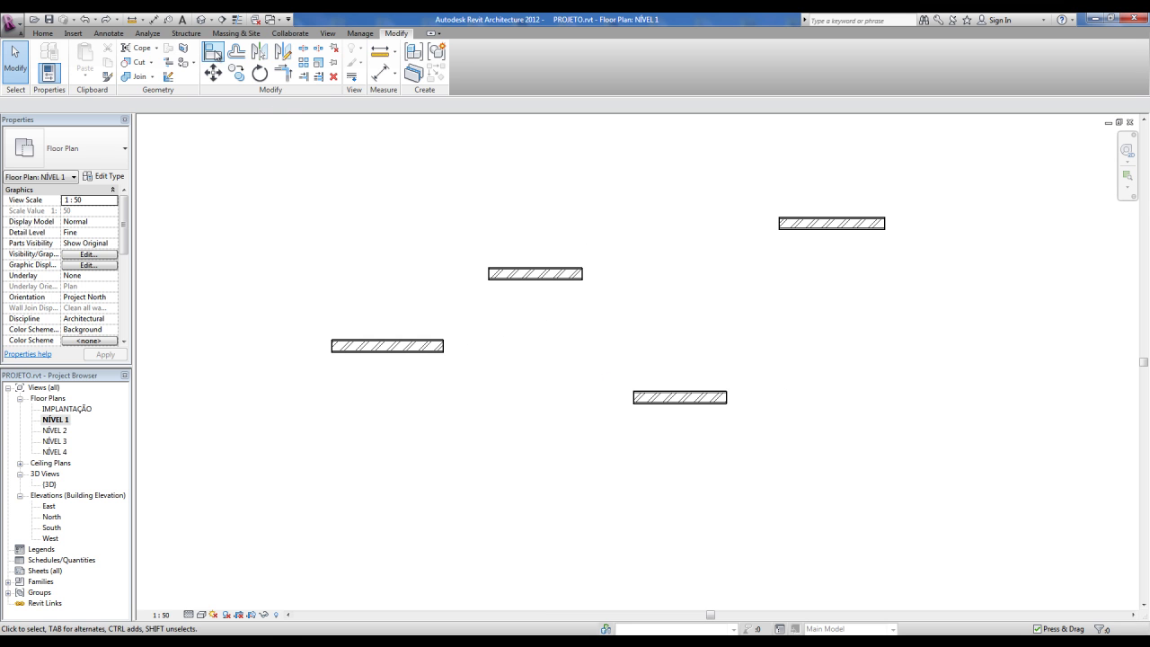
pyautogui.click(213, 51)
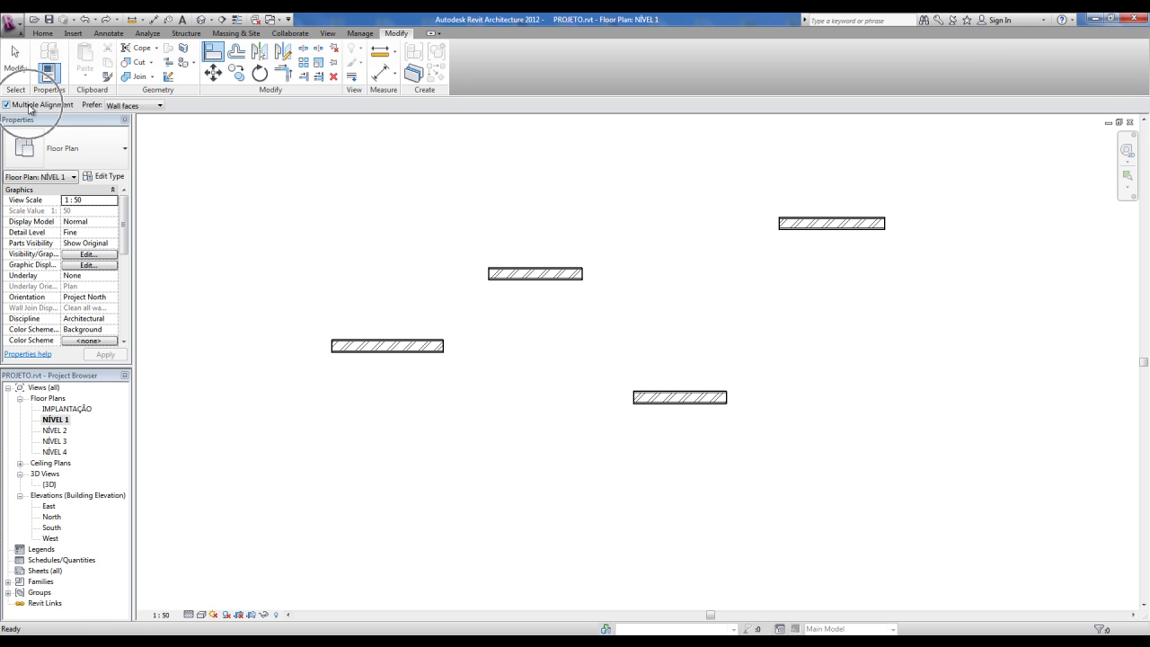
pyautogui.click(424, 341)
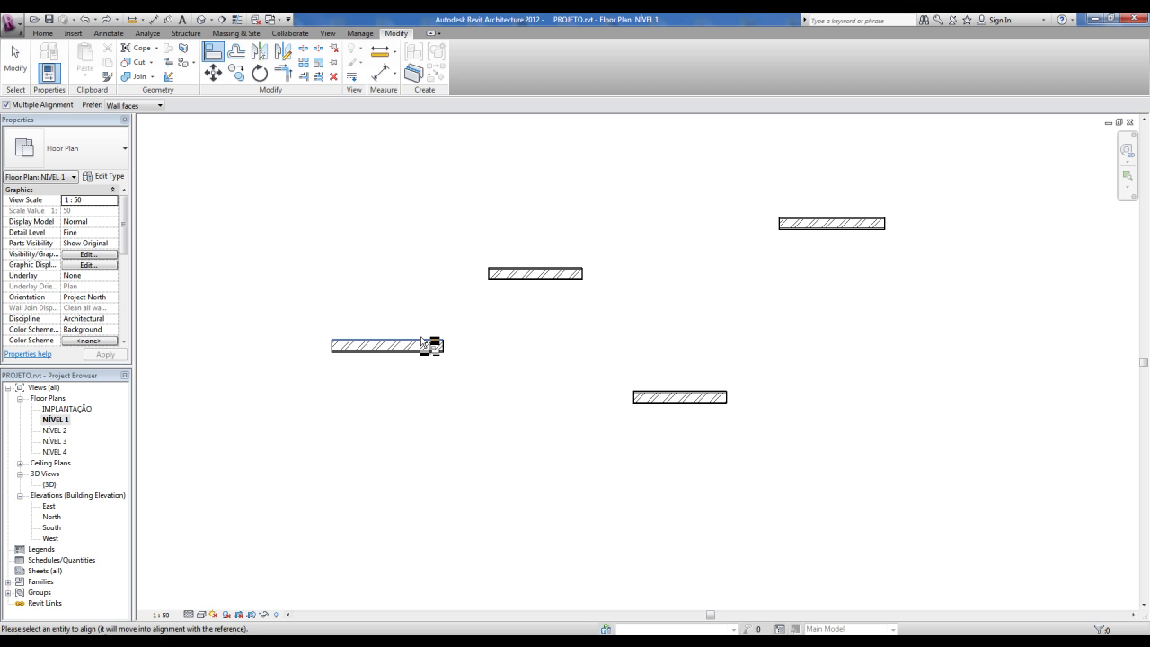
pyautogui.click(541, 271)
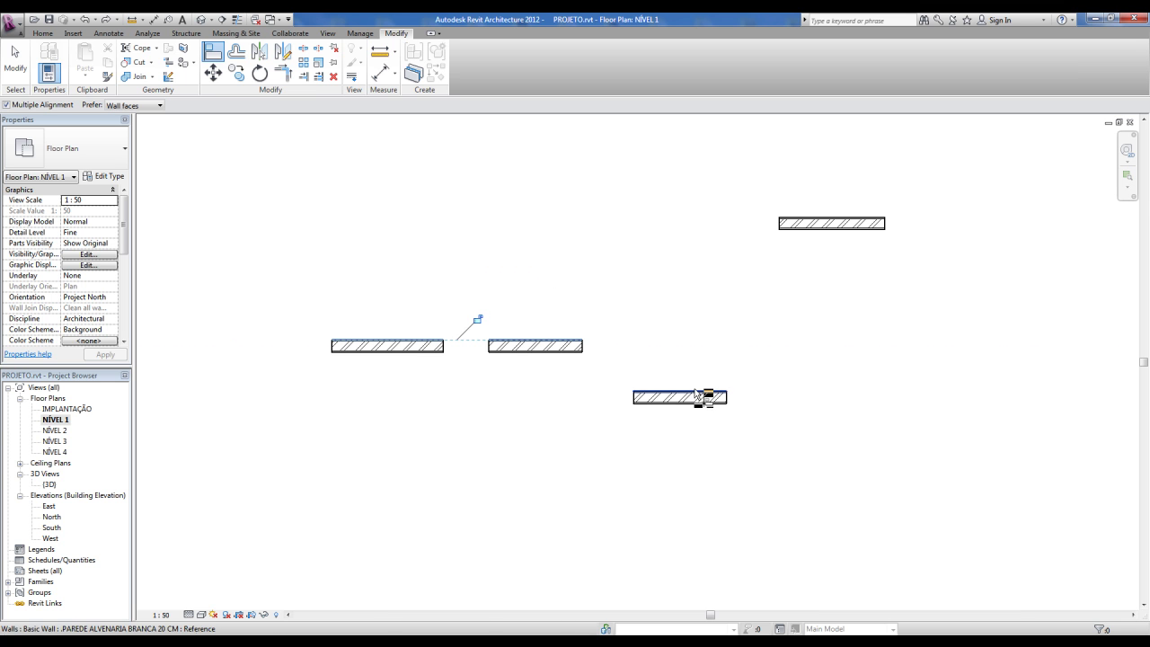
pyautogui.click(696, 393)
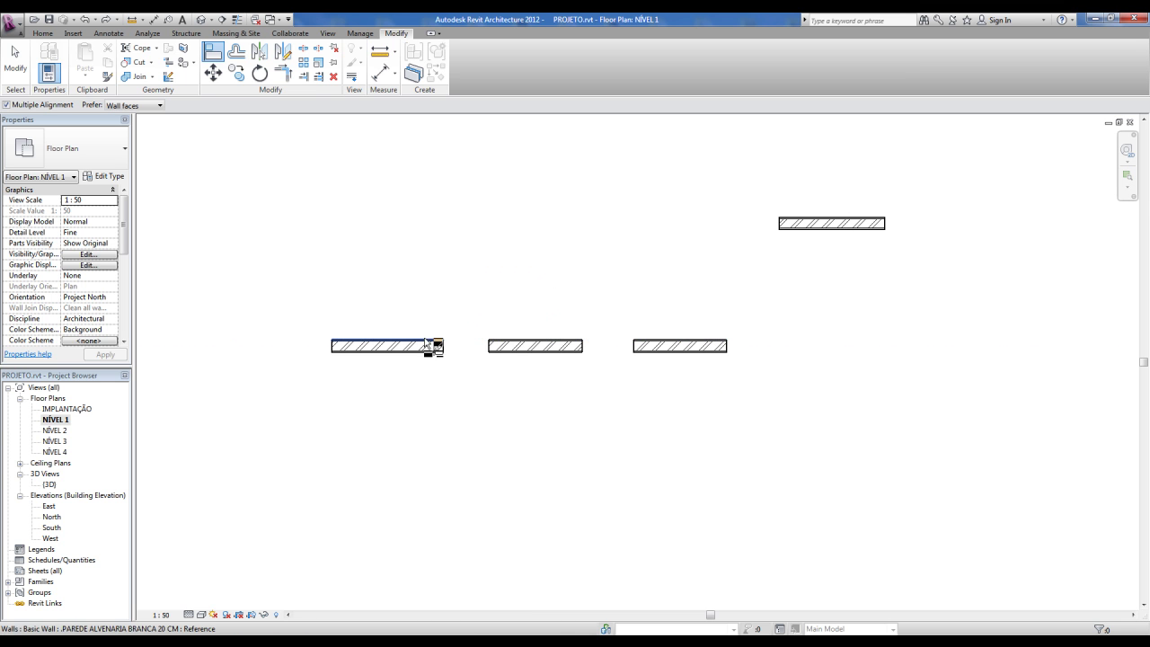
pyautogui.press('Escape')
pyautogui.press('Escape')
# - Align the upper-right wall down into the same row
pyautogui.click(213, 54)
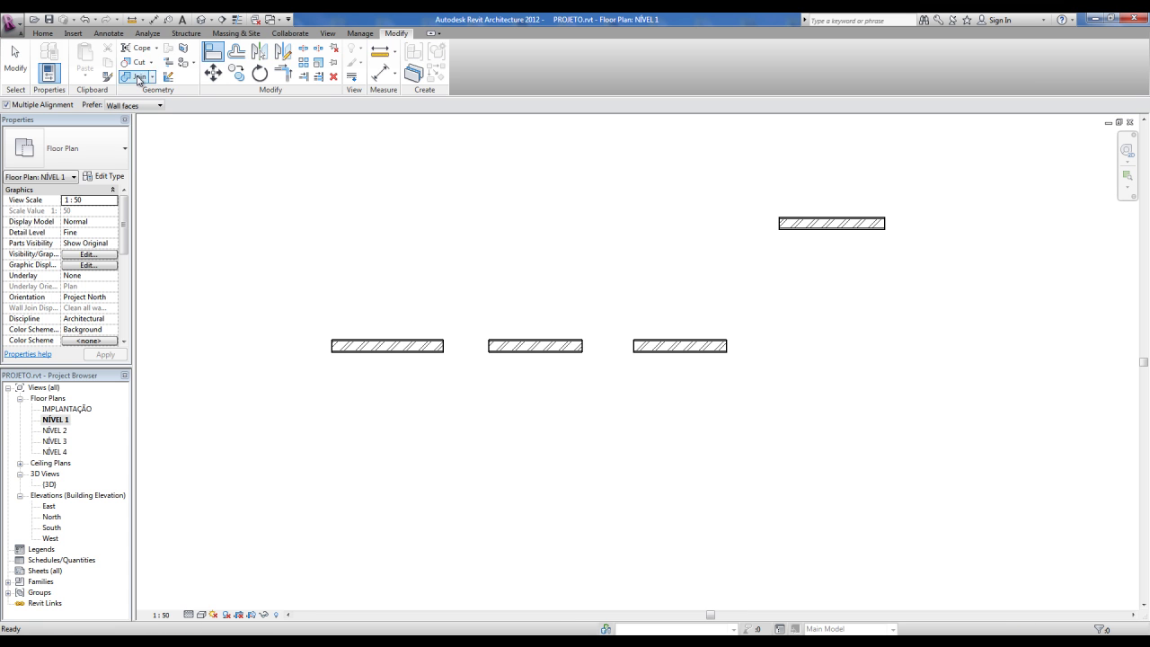
pyautogui.click(405, 341)
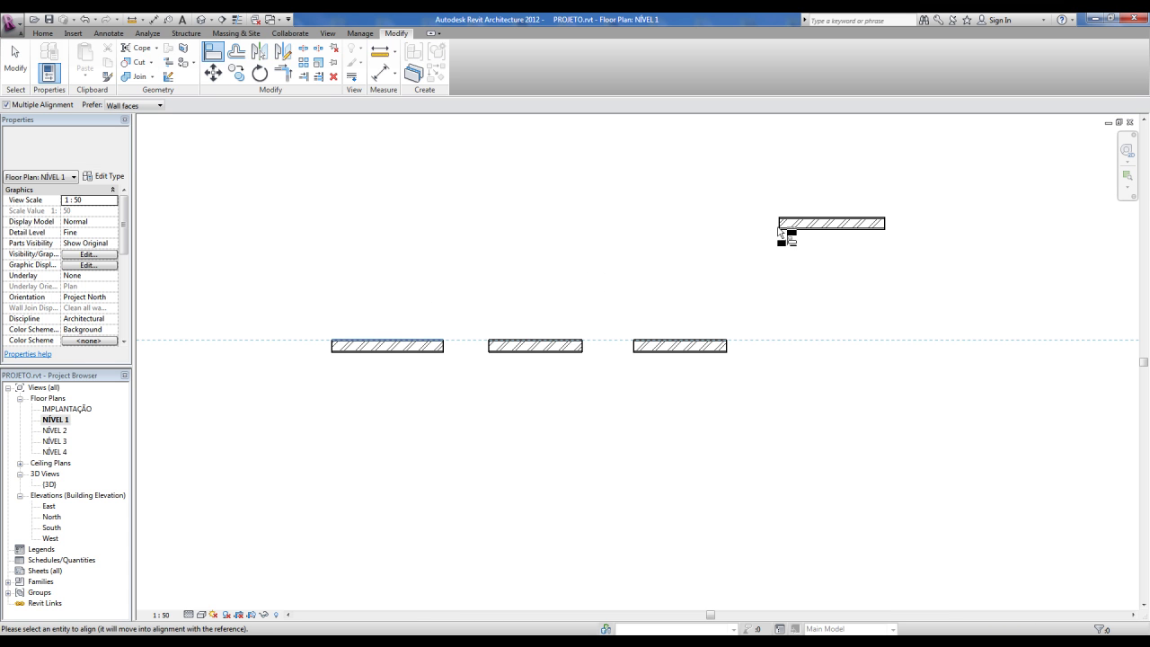
pyautogui.click(807, 219)
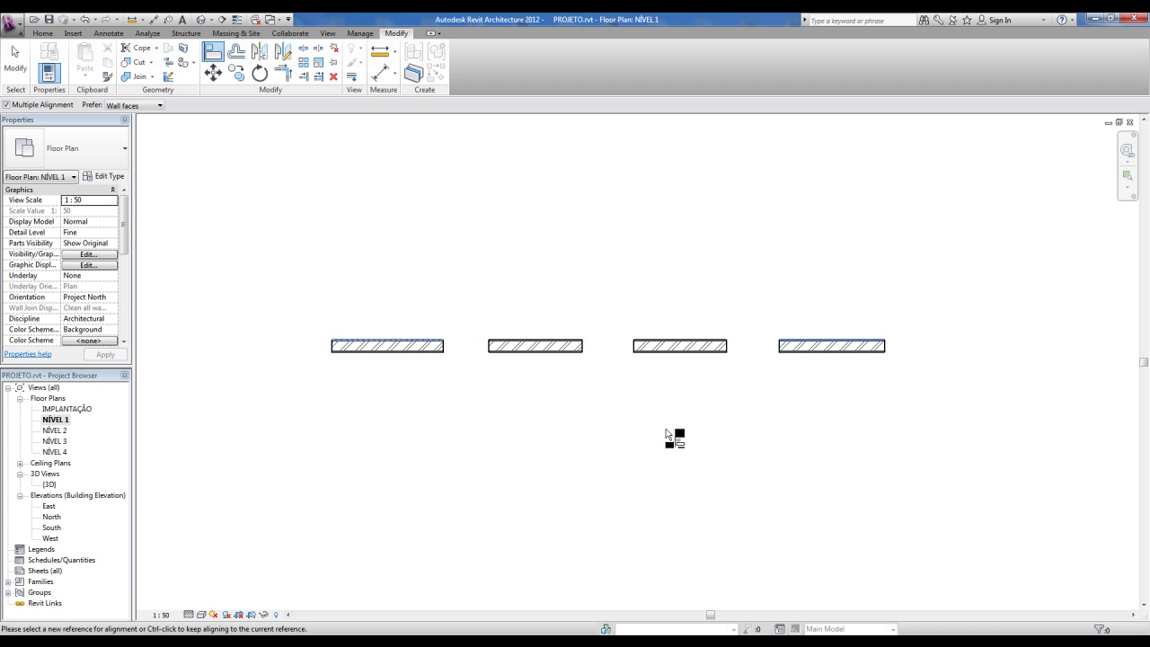
pyautogui.press('Escape')
pyautogui.press('Escape')
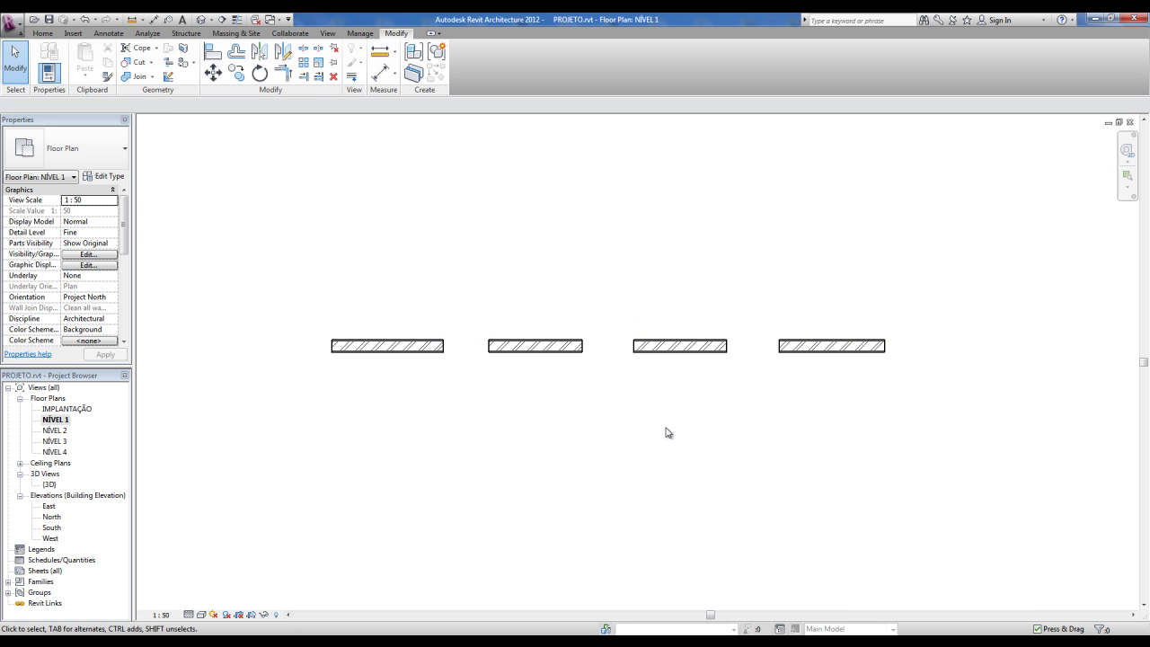
# - Undo the last two wall alignments
pyautogui.click(416, 344)
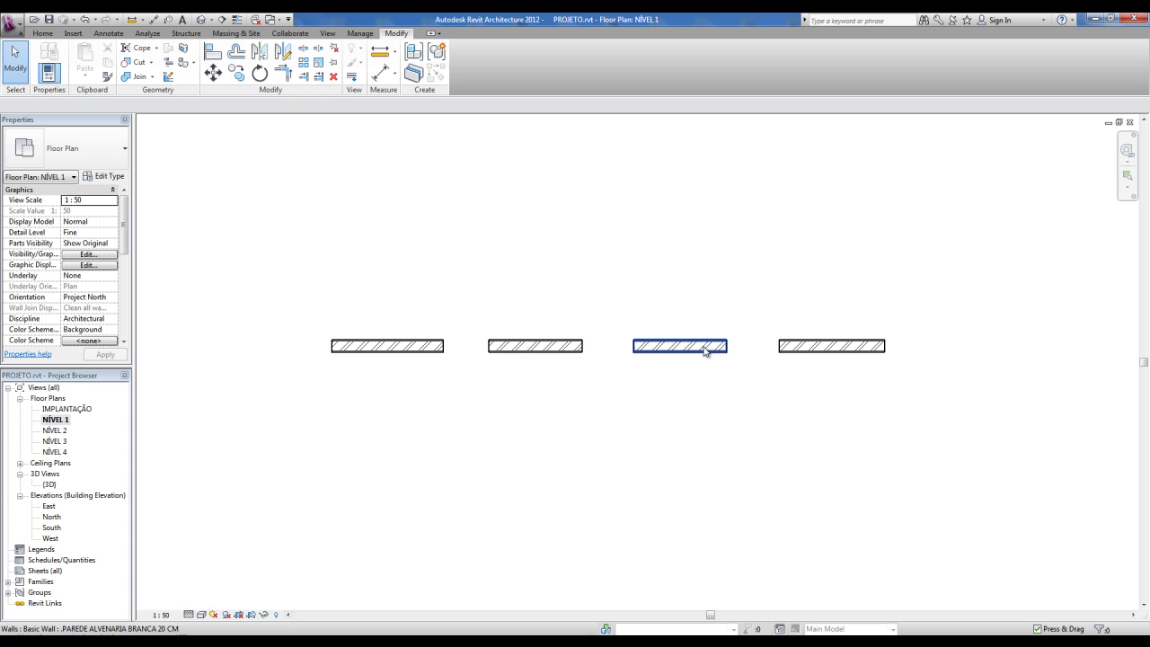
pyautogui.hotkey('ctrl', 'z')
pyautogui.hotkey('ctrl', 'z')
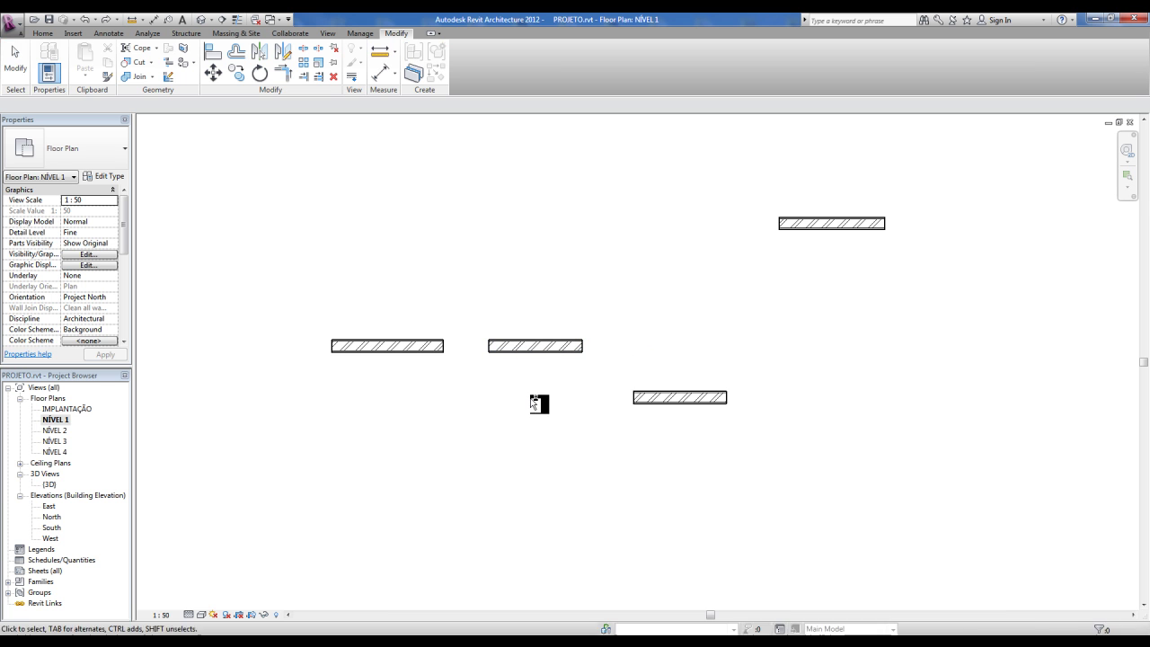
pyautogui.hotkey('ctrl', 'z')
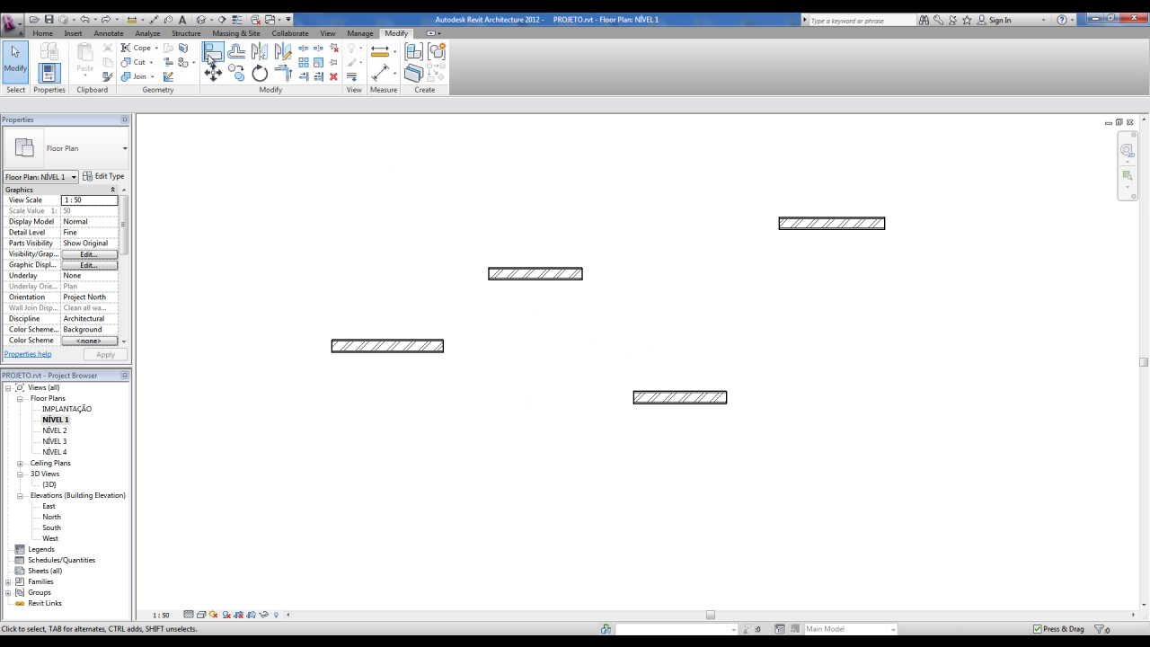
# - Align the middle wall's top face to the left wall's top face and lock it
pyautogui.click(209, 58)
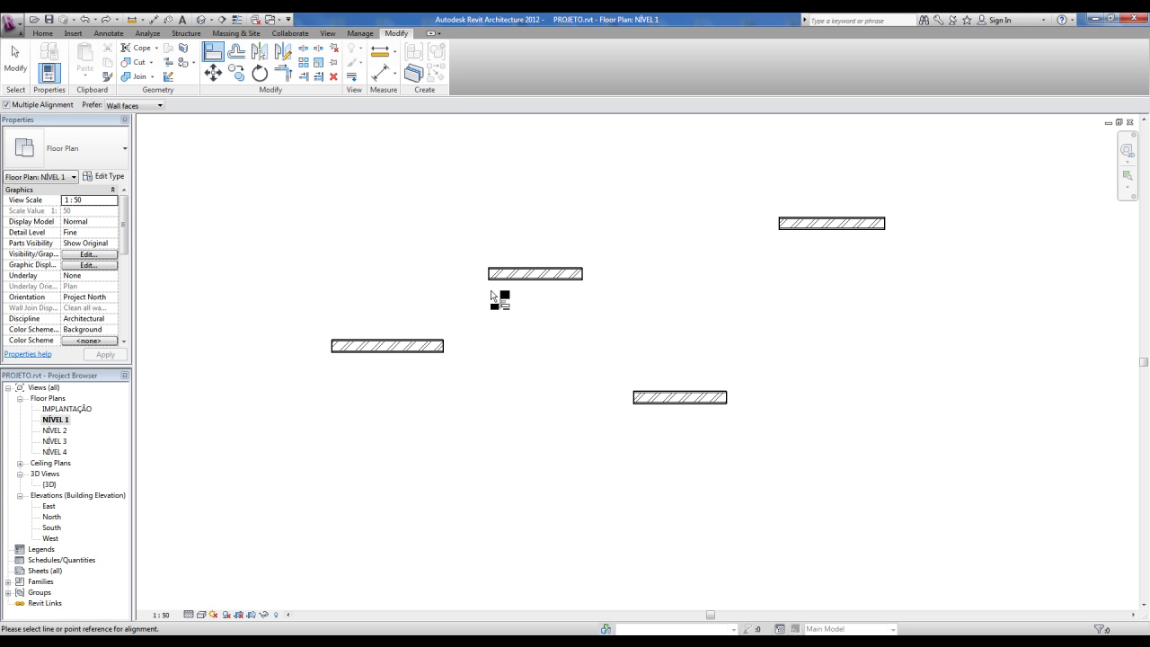
pyautogui.click(425, 340)
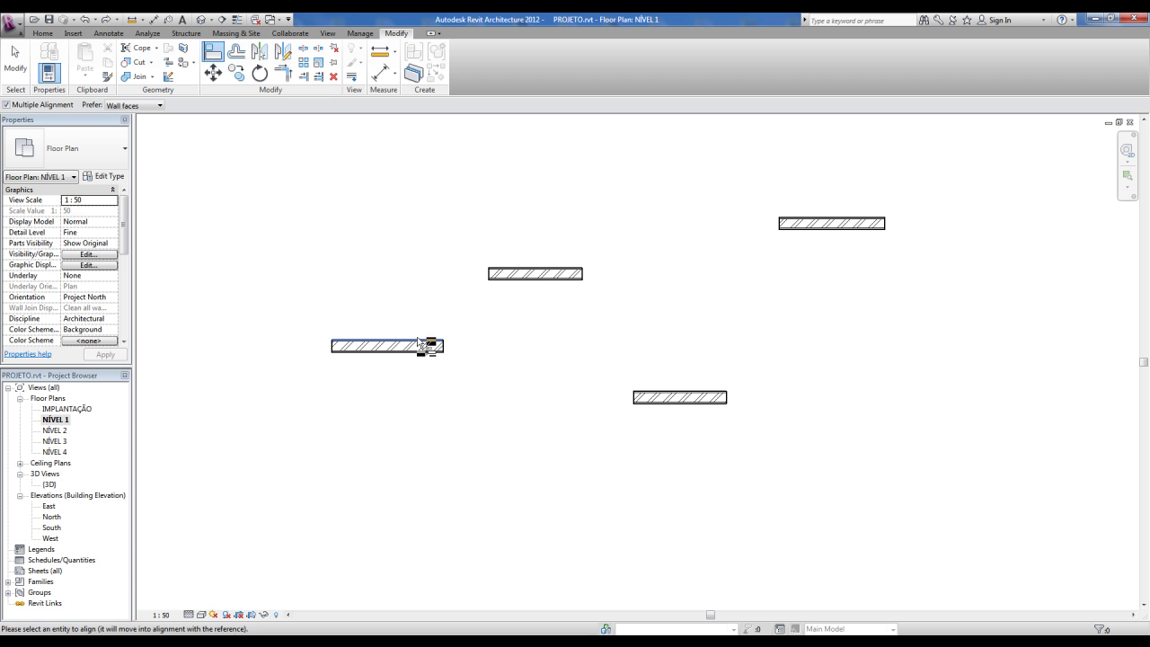
pyautogui.click(503, 268)
pyautogui.click(478, 321)
pyautogui.press('Escape')
pyautogui.press('Escape')
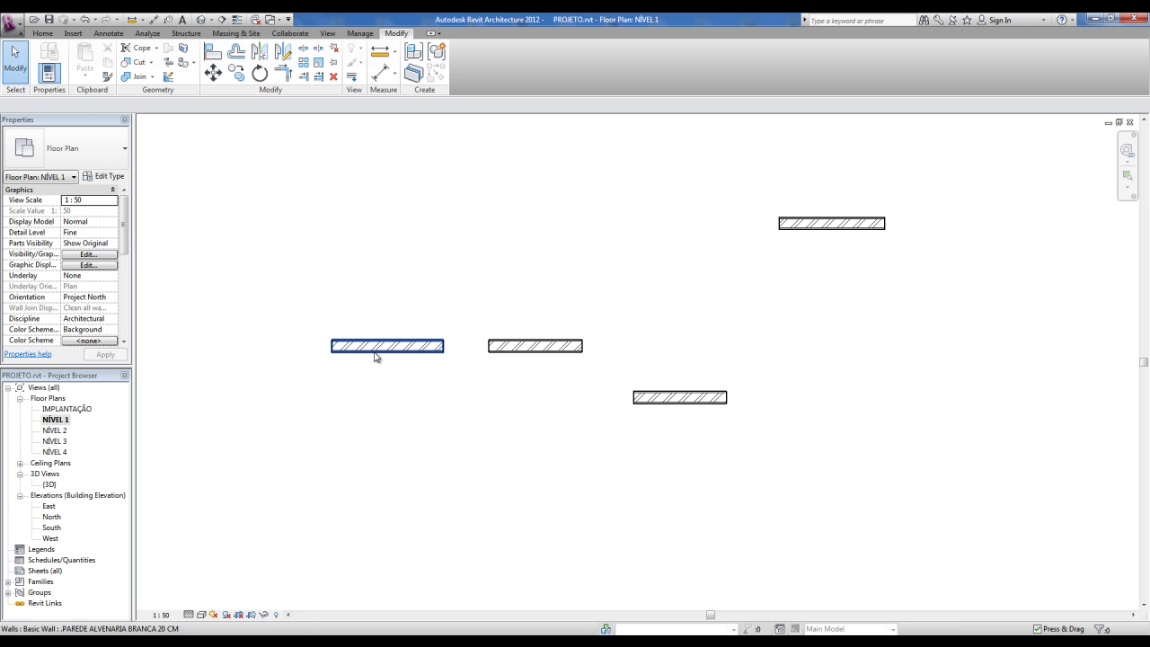
# - Reposition the left wall slightly lower and to the left
pyautogui.click(376, 357)
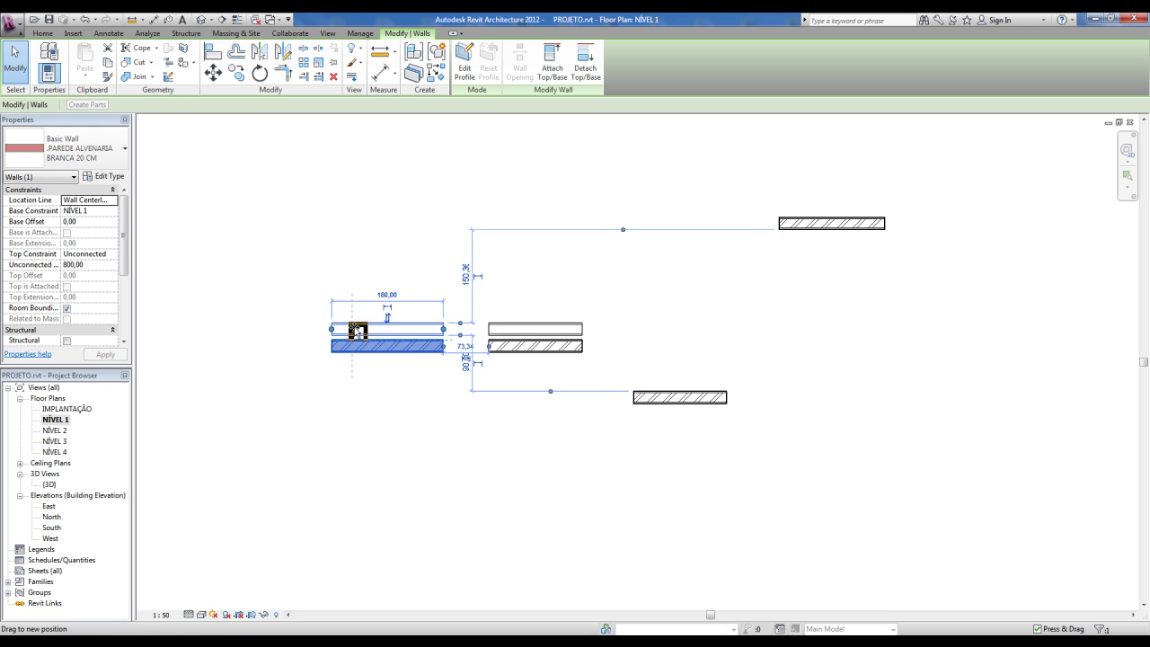
pyautogui.moveTo(353, 346); pyautogui.dragTo(354, 316)
pyautogui.click(377, 390)
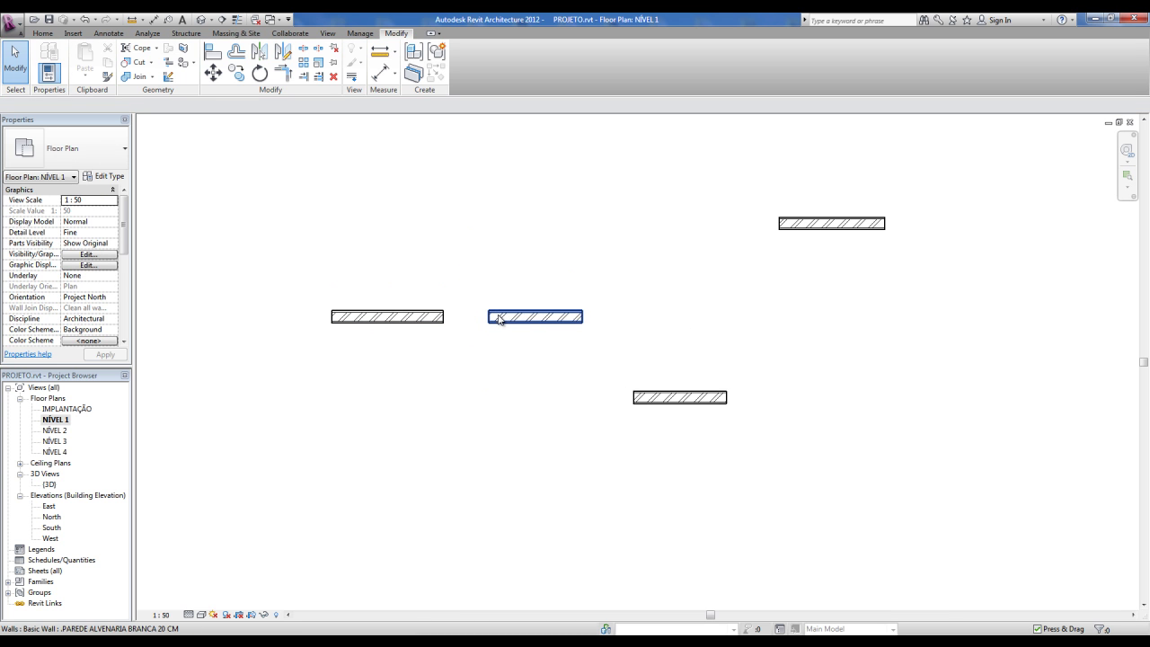
pyautogui.click(439, 318)
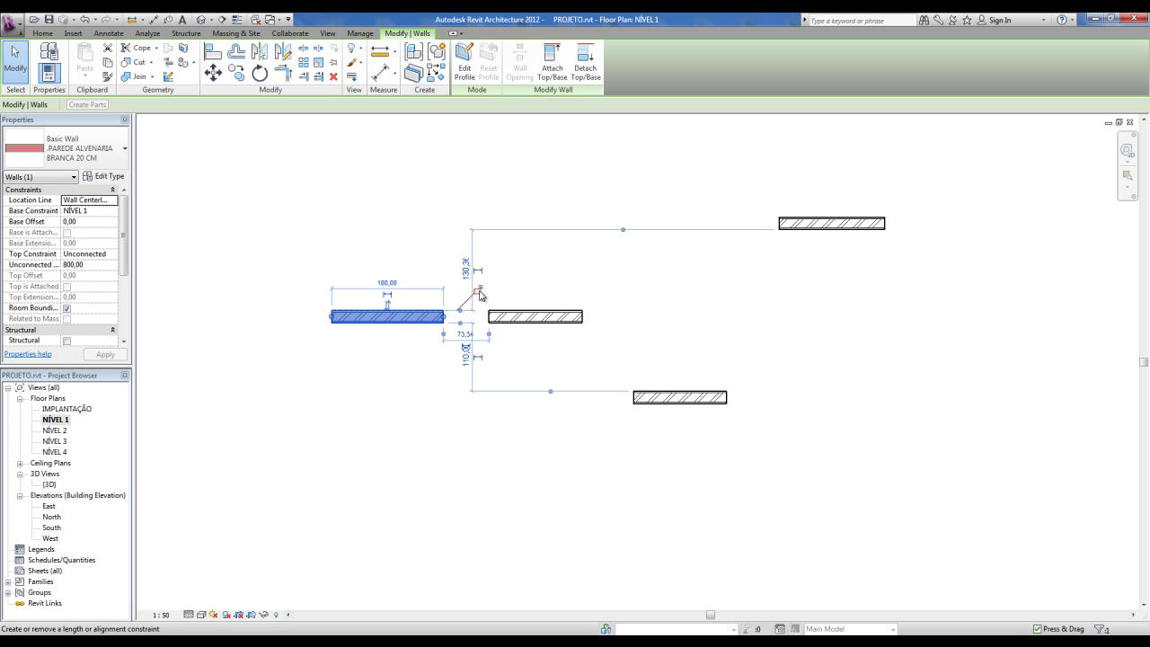
pyautogui.click(390, 424)
pyautogui.moveTo(396, 320); pyautogui.dragTo(386, 358)
pyautogui.click(393, 396)
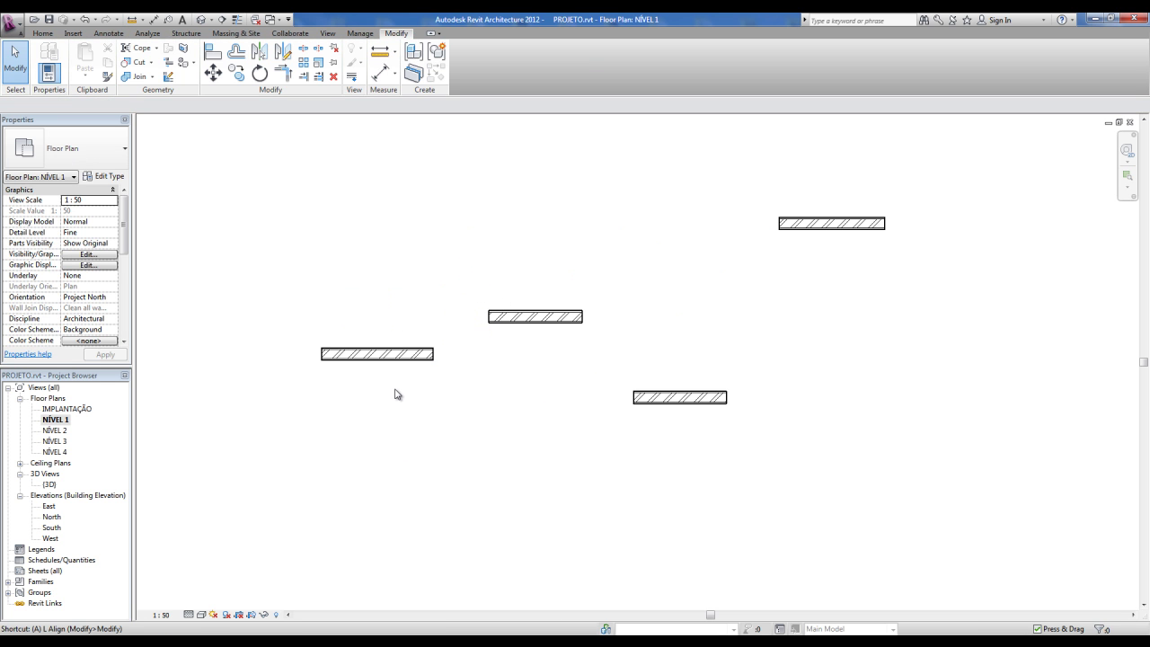
# - Using AL, align the middle, lower-right and upper-right walls to the left wall's top face
pyautogui.press('a')
pyautogui.press('l')
pyautogui.click(419, 349)
pyautogui.click(514, 314)
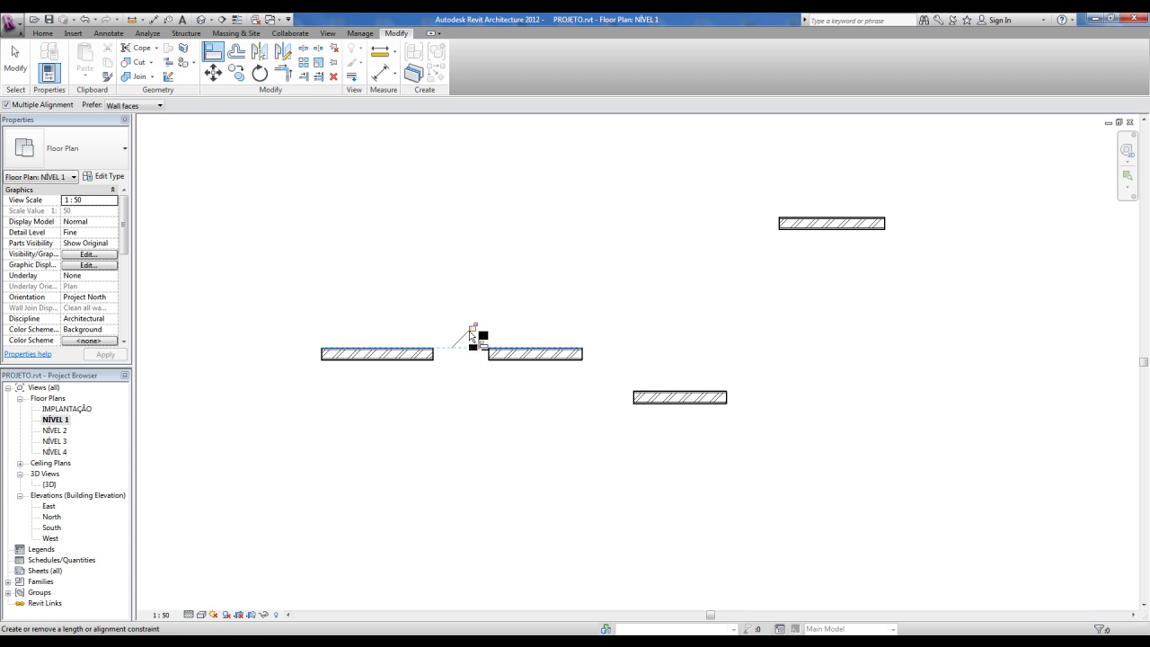
pyautogui.click(643, 393)
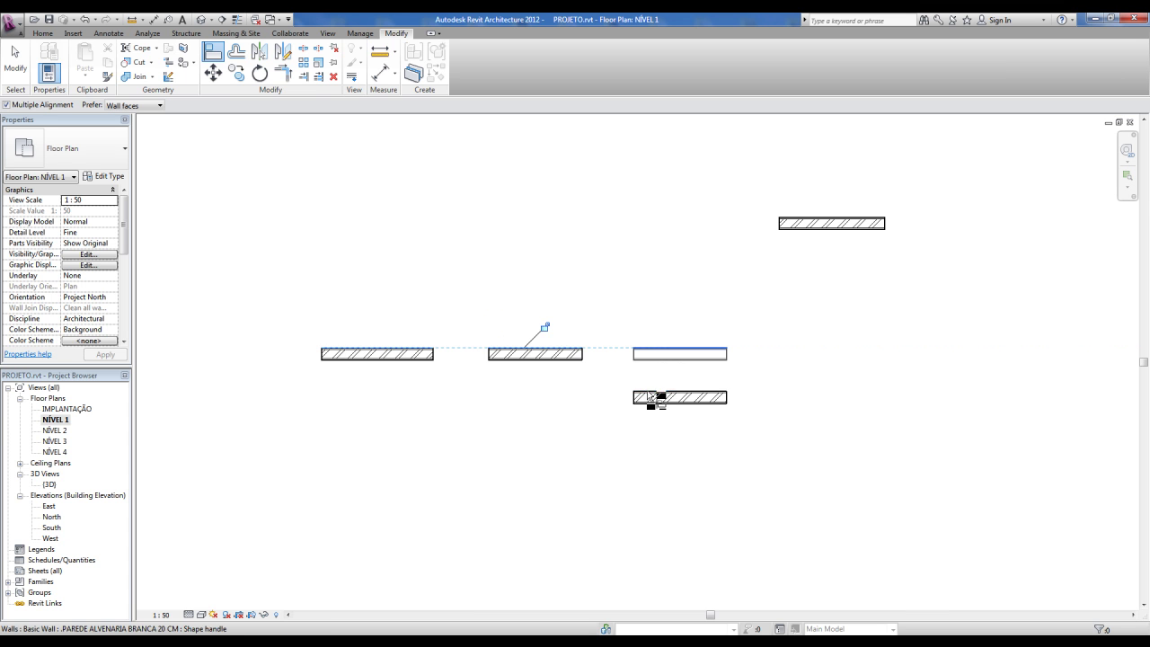
pyautogui.click(804, 225)
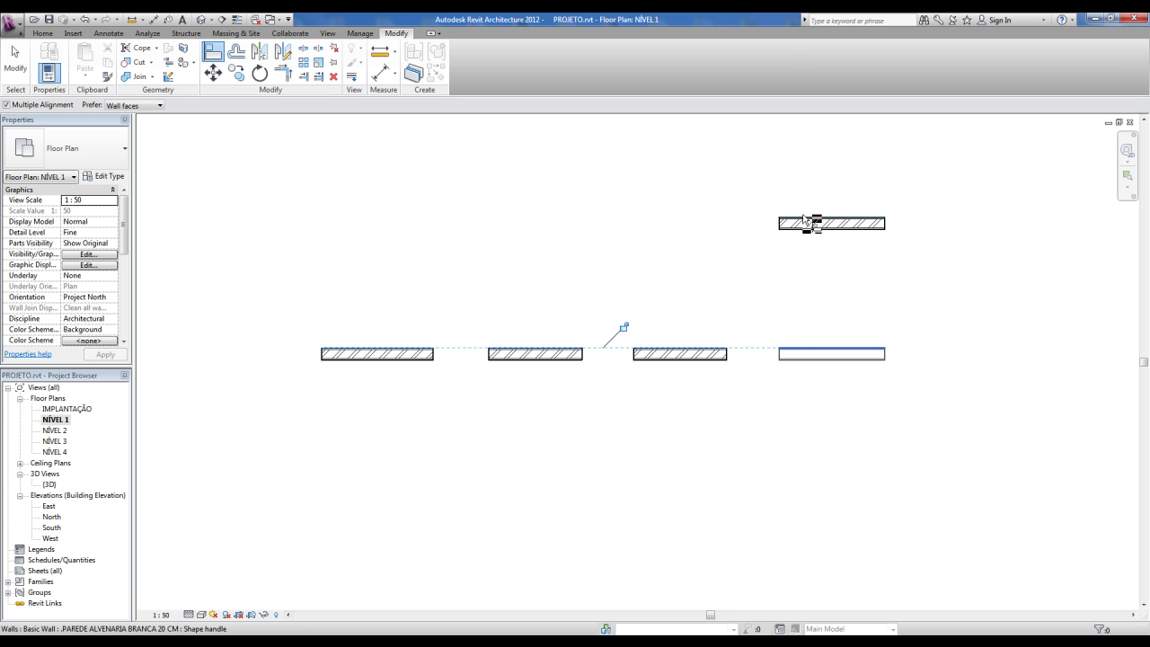
pyautogui.press('Escape')
pyautogui.press('Escape')
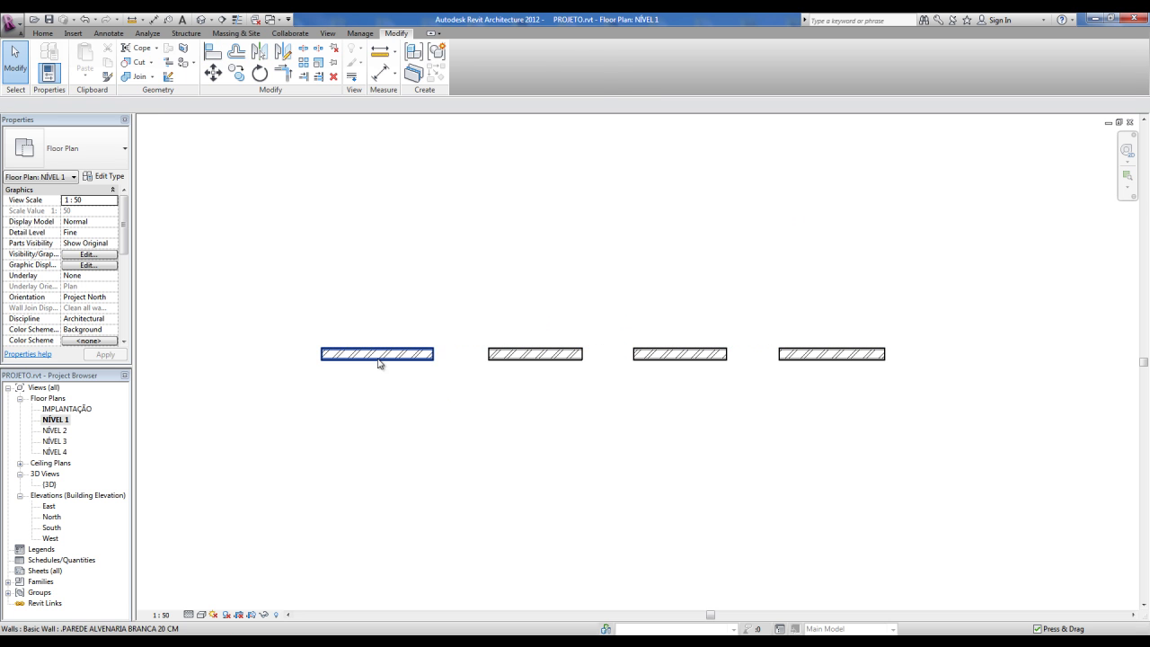
# - Test-drag the left wall to see the locked walls follow, then undo it
pyautogui.moveTo(365, 359); pyautogui.dragTo(373, 324)
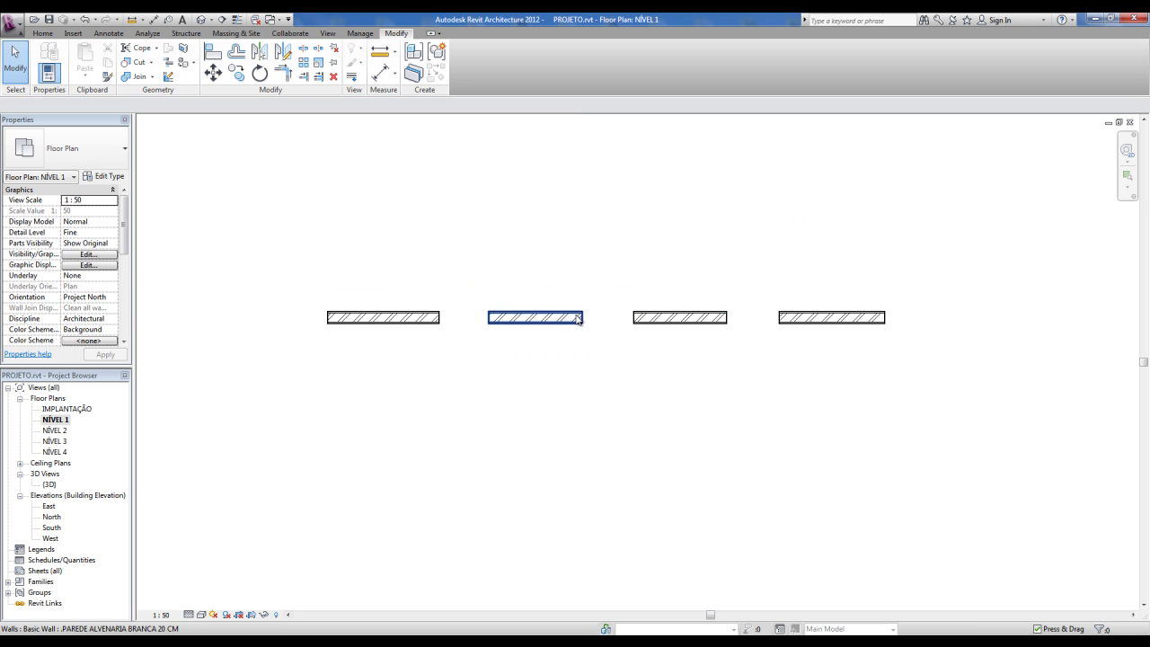
pyautogui.hotkey('ctrl', 'z')
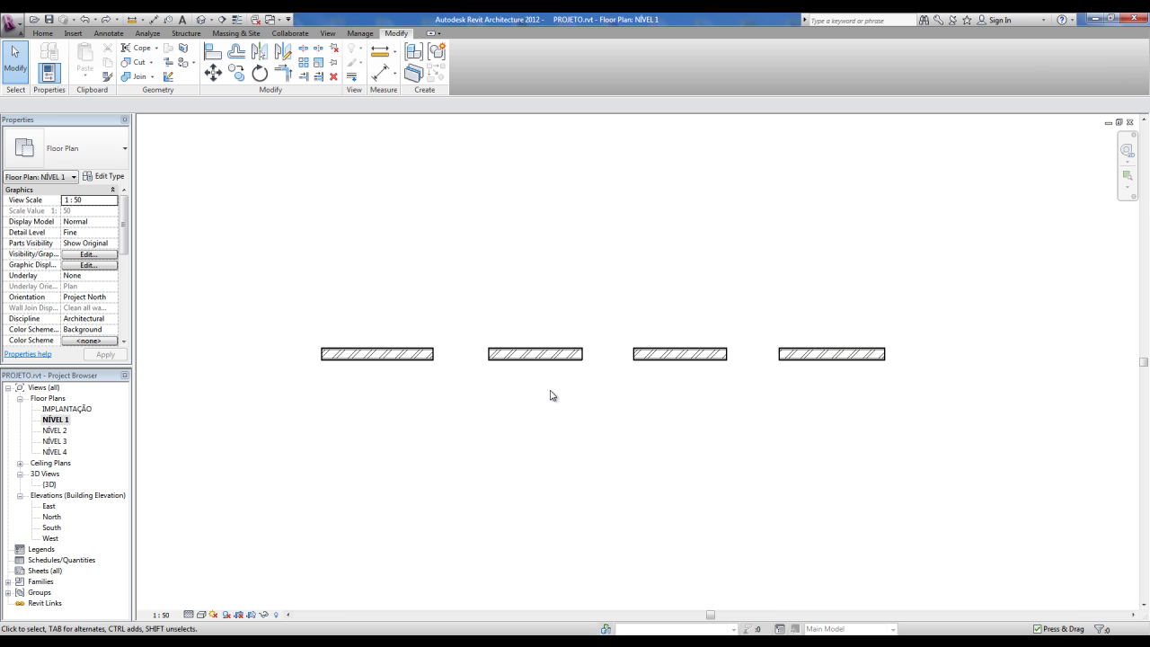
pyautogui.click(542, 366)
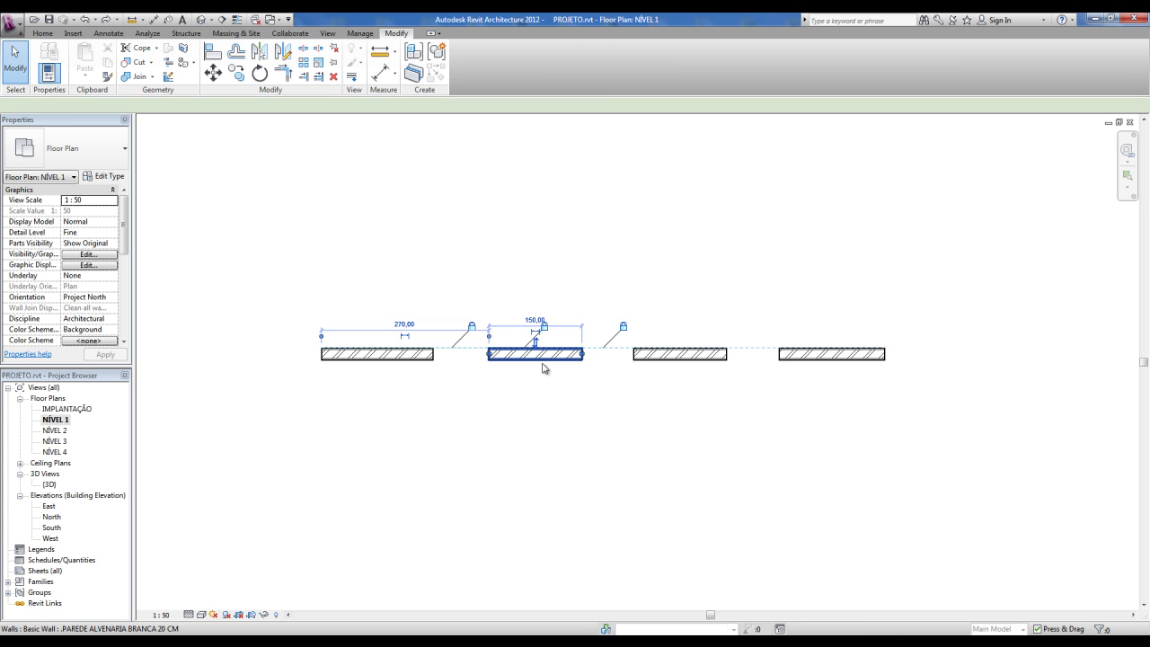
pyautogui.click(540, 401)
# - Undo the upper-right and lower-right wall alignments
pyautogui.hotkey('ctrl', 'z')
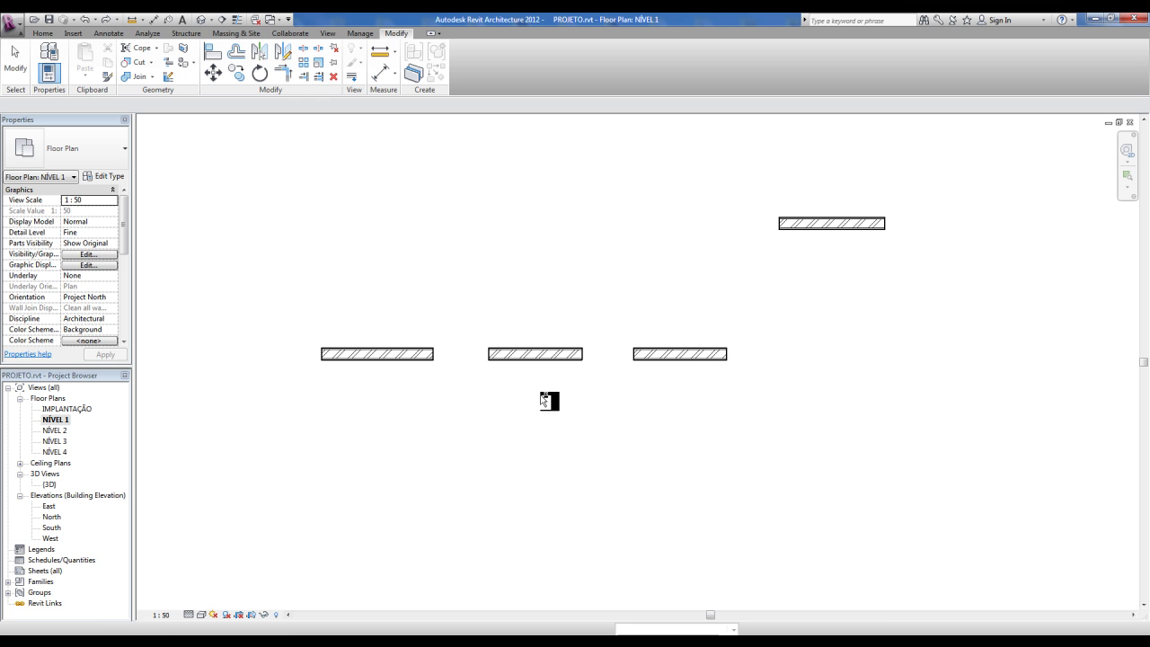
pyautogui.hotkey('ctrl', 'z')
pyautogui.hotkey('ctrl', 'z')
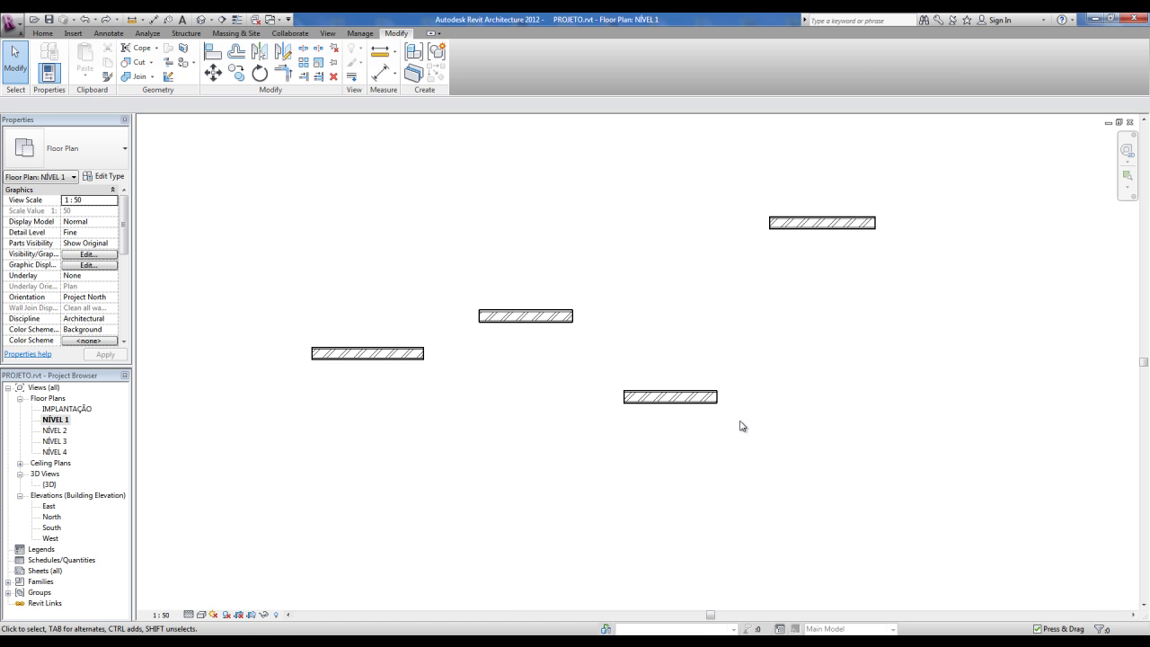
pyautogui.scroll(-2, 742, 426)
pyautogui.scroll(1, 587, 303)
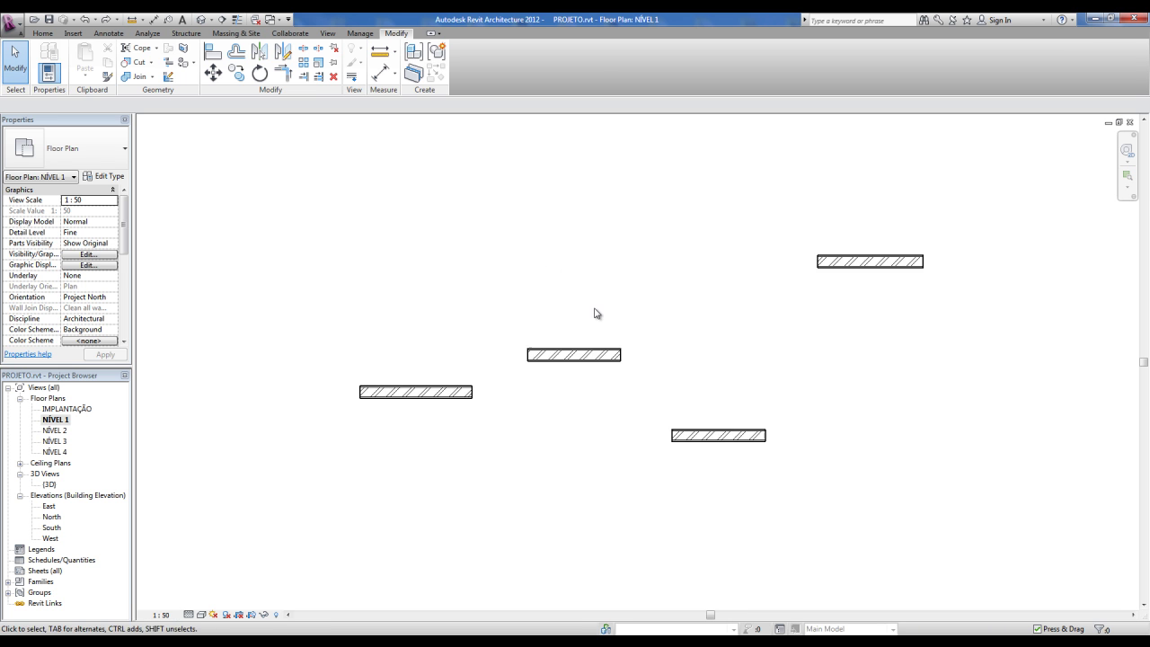
pyautogui.scroll(1, 593, 315)
# - Drag the upper-middle wall up and to the right
pyautogui.click(511, 338)
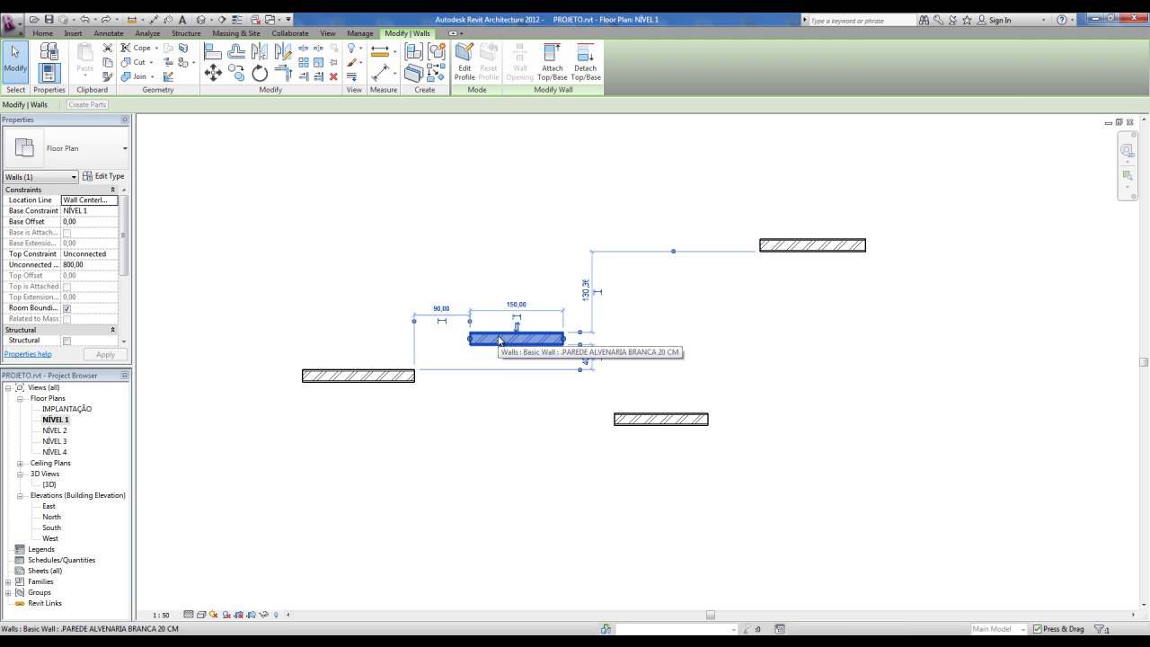
pyautogui.click(519, 289)
pyautogui.moveTo(492, 340); pyautogui.dragTo(518, 285)
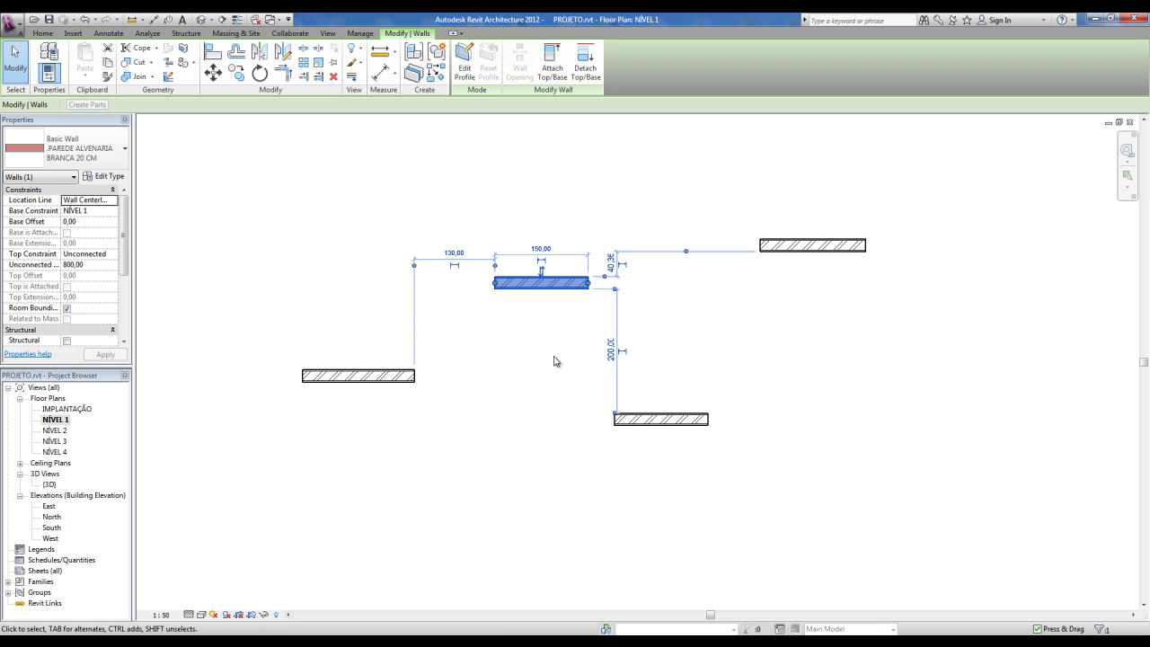
pyautogui.click(504, 360)
pyautogui.click(523, 287)
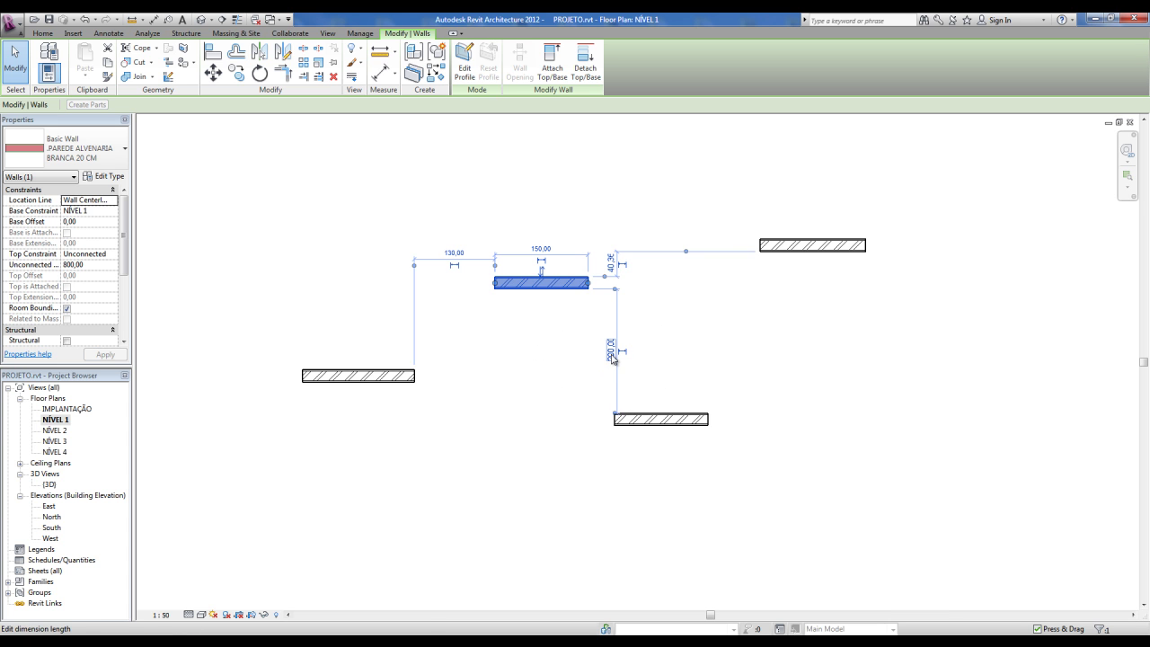
# - Set the temporary dimension to the lower-right wall to 150
pyautogui.click(611, 355)
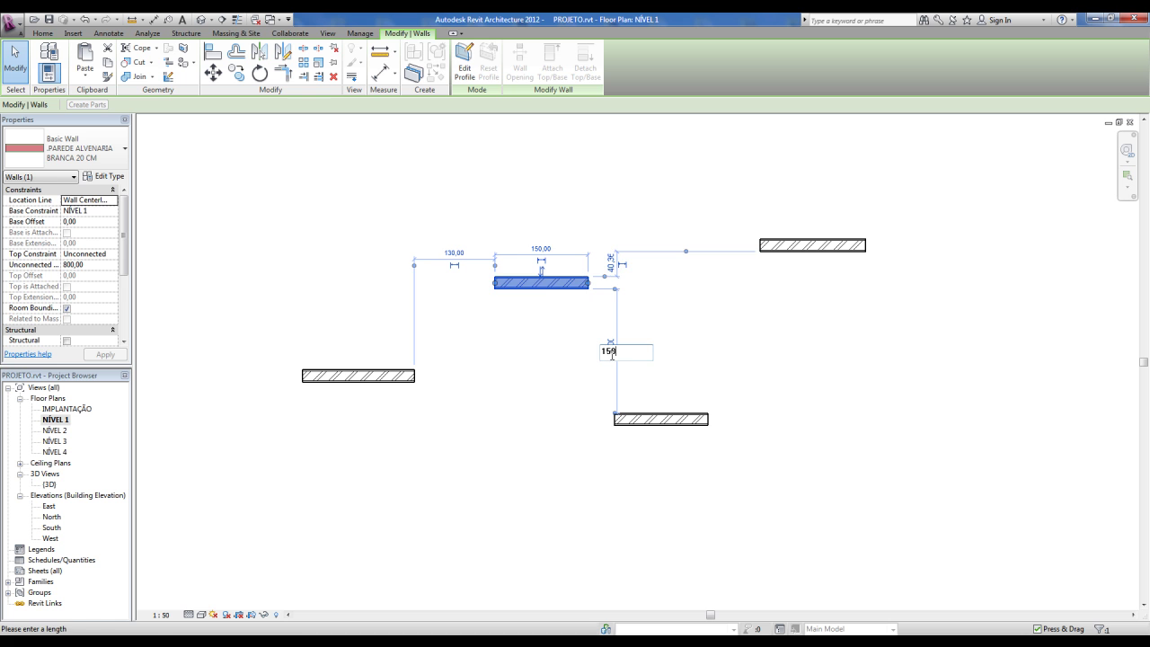
pyautogui.press('Return')
pyautogui.click(555, 389)
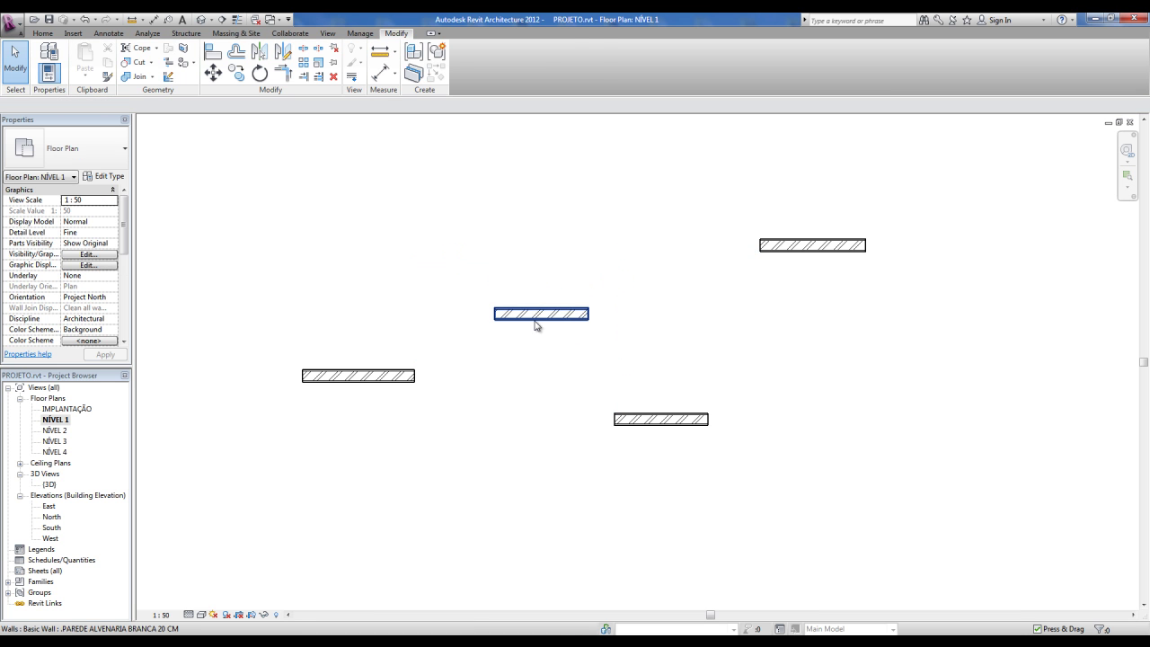
pyautogui.click(536, 326)
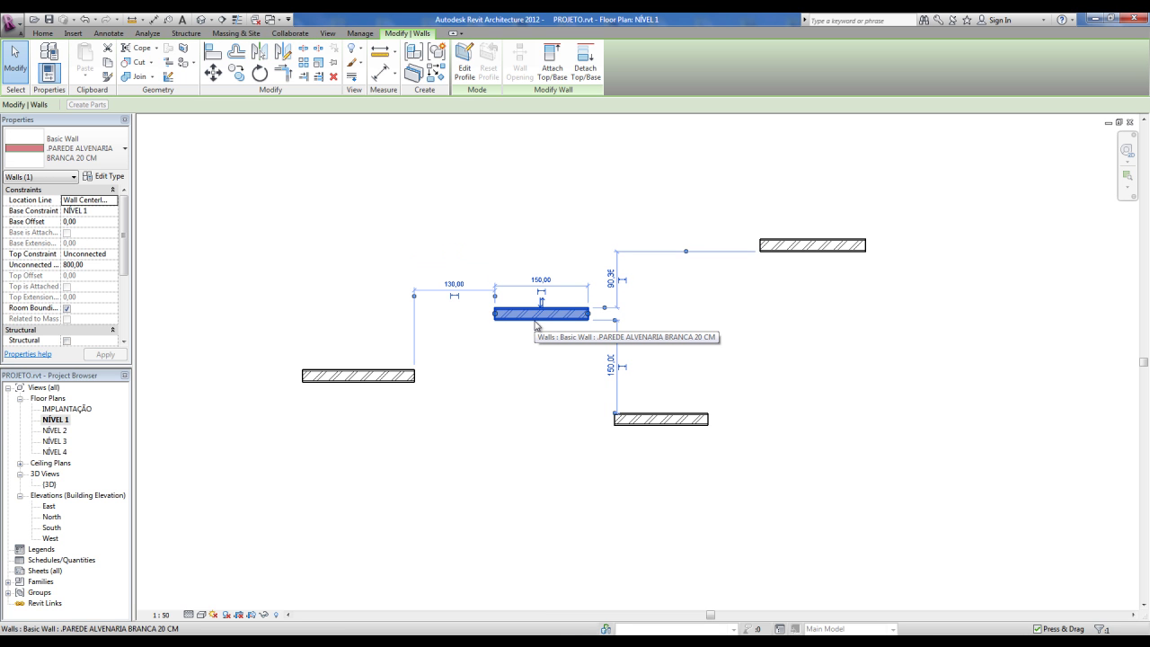
pyautogui.click(522, 327)
pyautogui.click(523, 315)
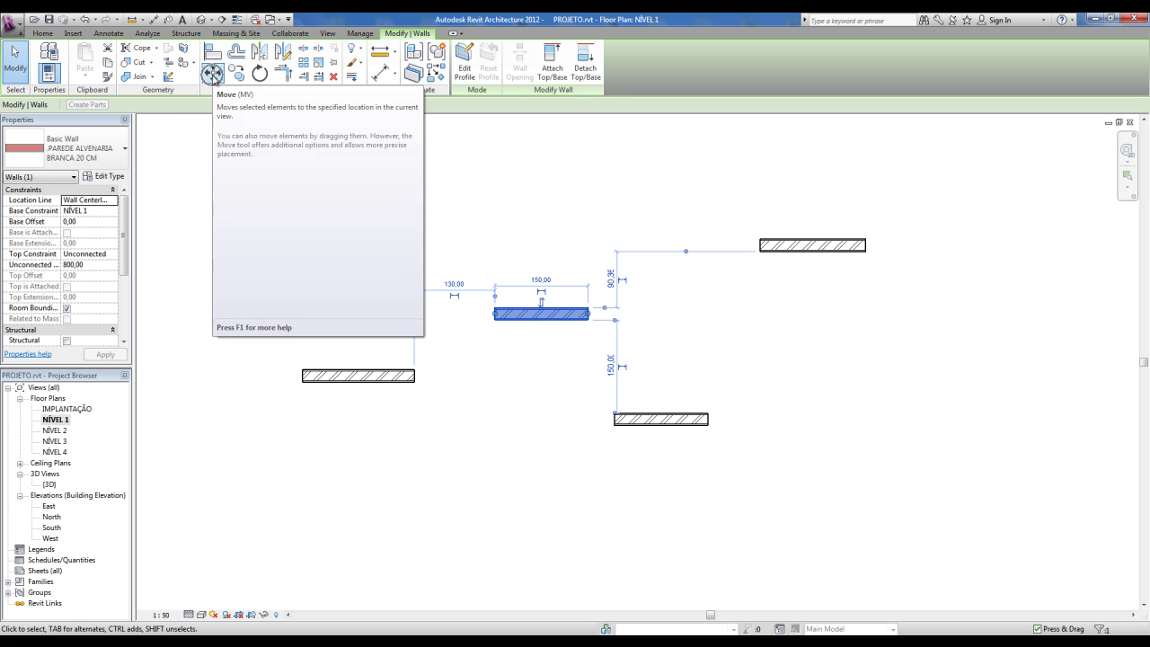
# - Move the selected wall higher from its left end
pyautogui.click(214, 76)
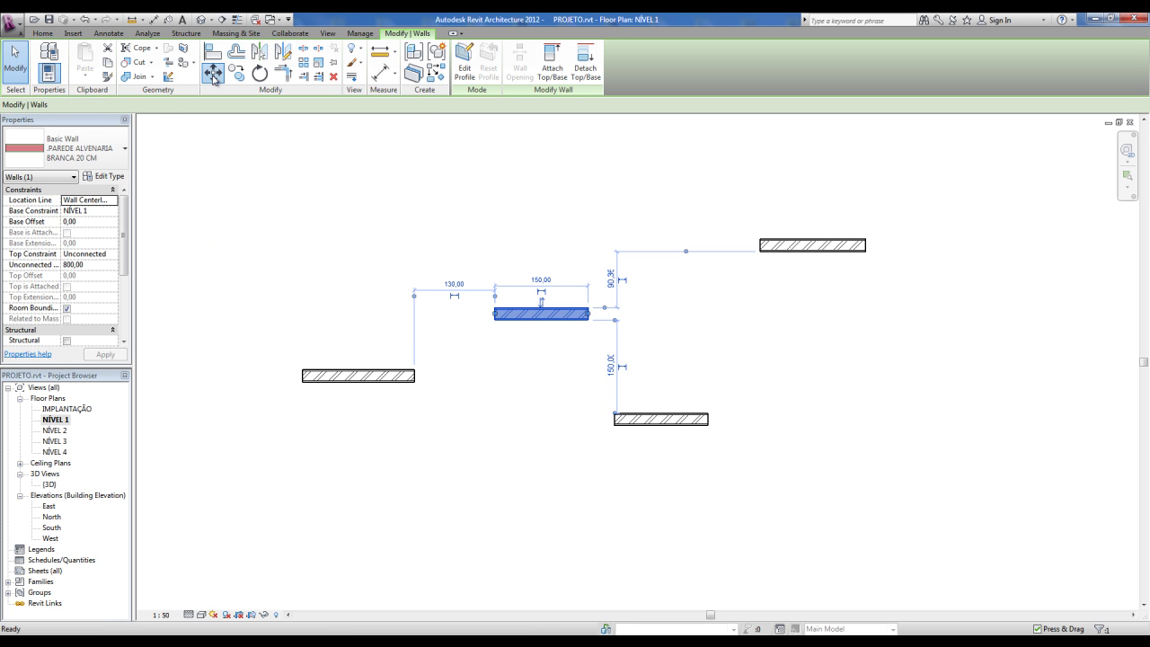
pyautogui.click(495, 316)
pyautogui.click(495, 270)
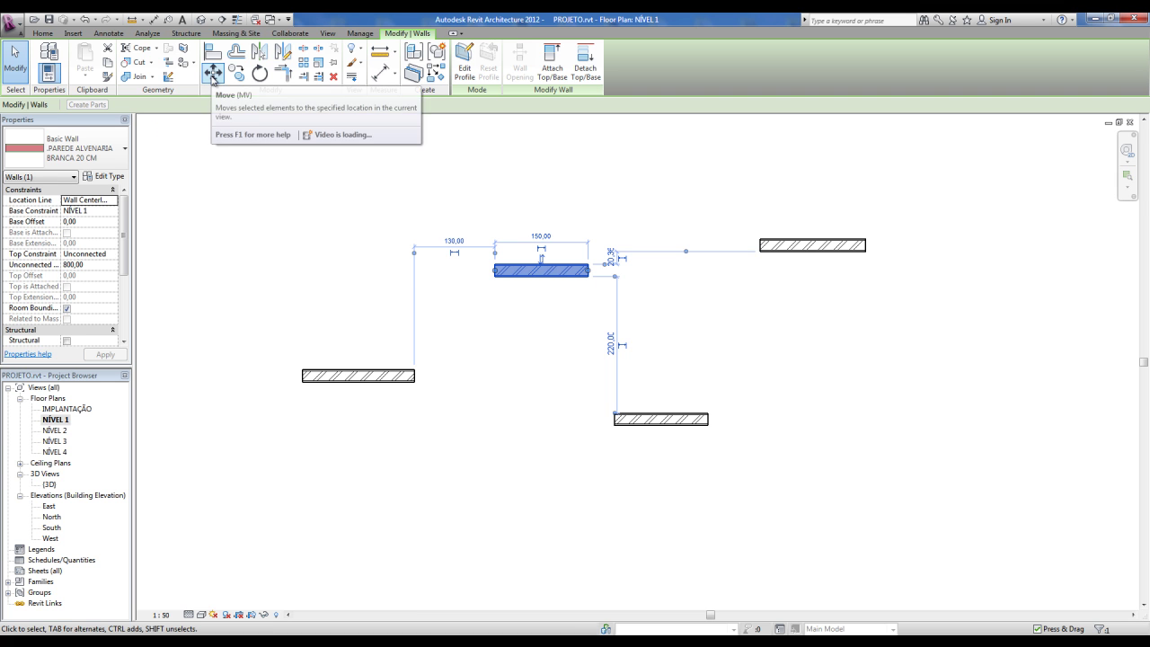
pyautogui.click(437, 291)
# - Move the upper-middle wall 150 downward by typed distance
pyautogui.click(517, 276)
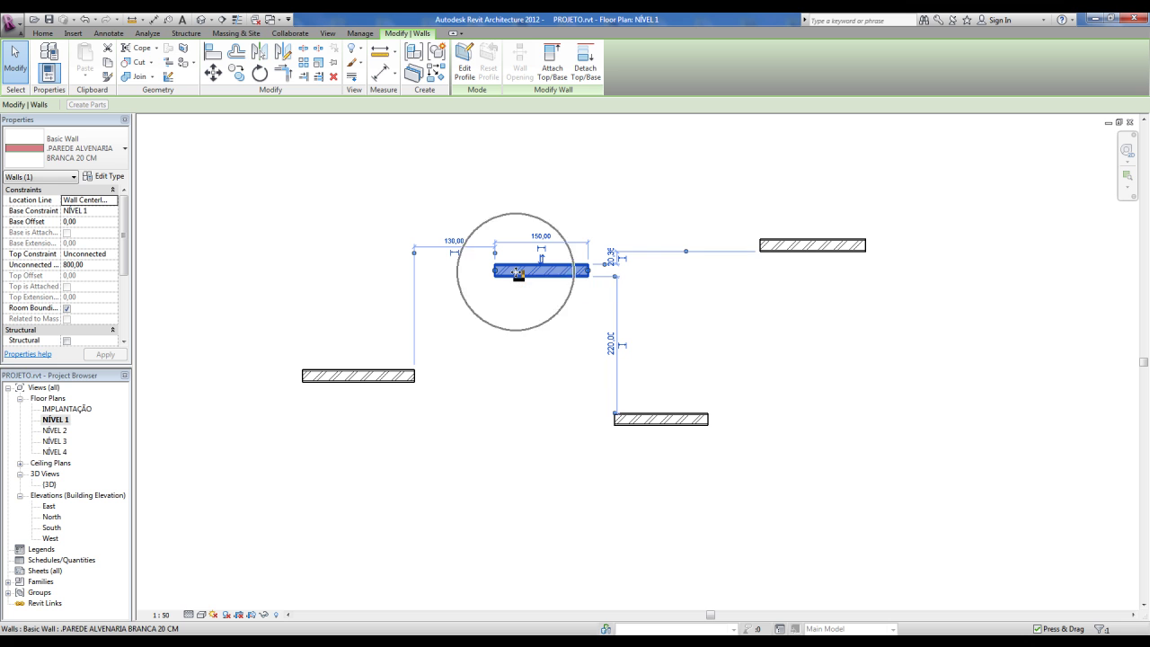
pyautogui.click(213, 72)
pyautogui.click(527, 276)
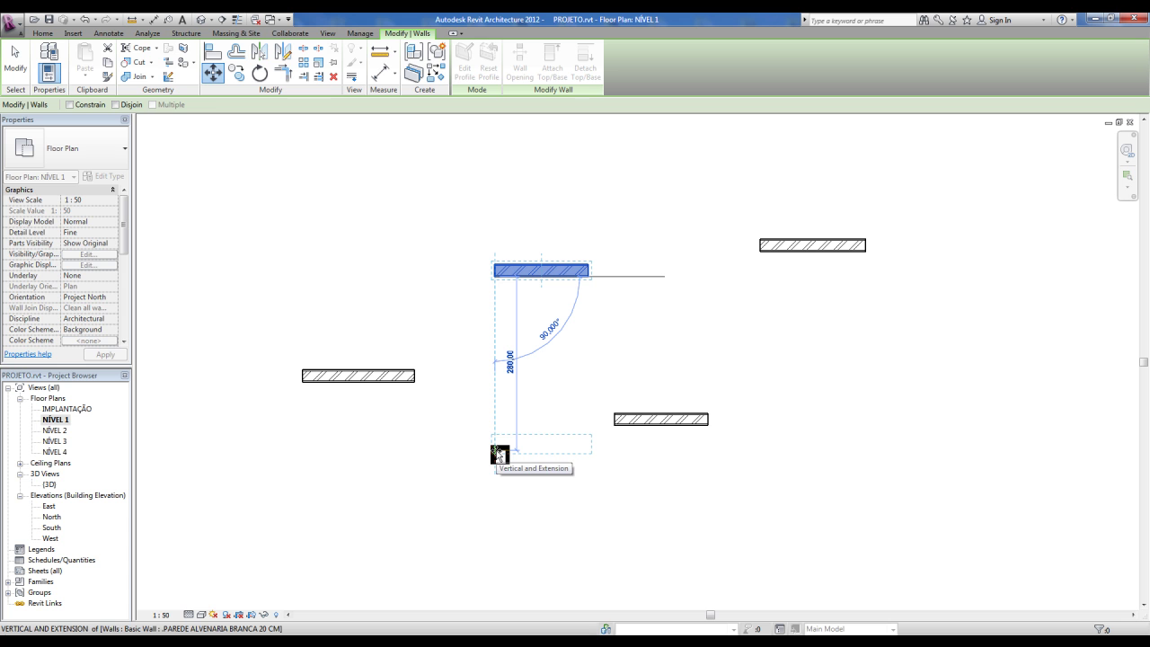
pyautogui.write('150')
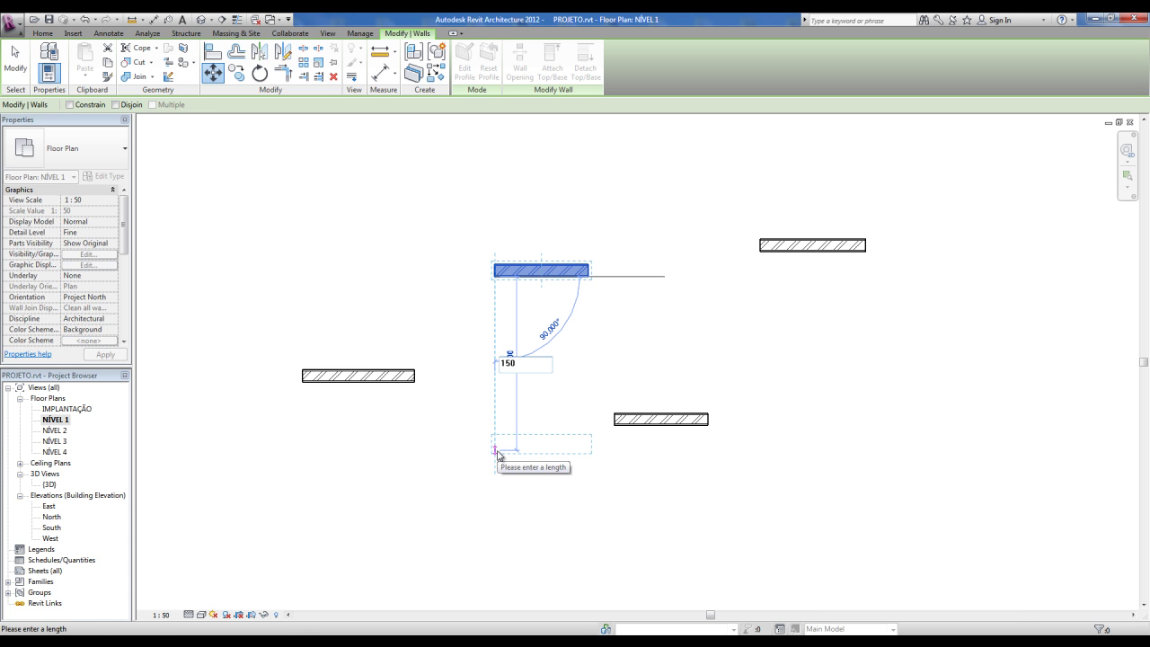
pyautogui.press('Return')
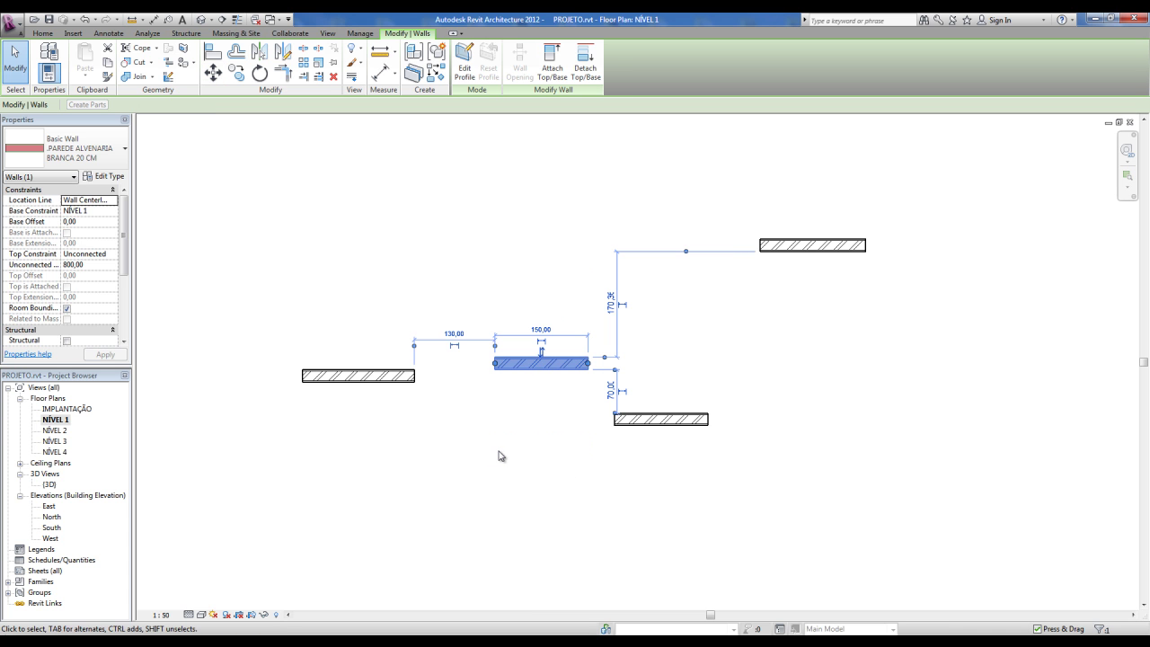
pyautogui.click(501, 455)
# - Move the middle horizontal wall 70 units straight up with Constrain checked
pyautogui.click(530, 373)
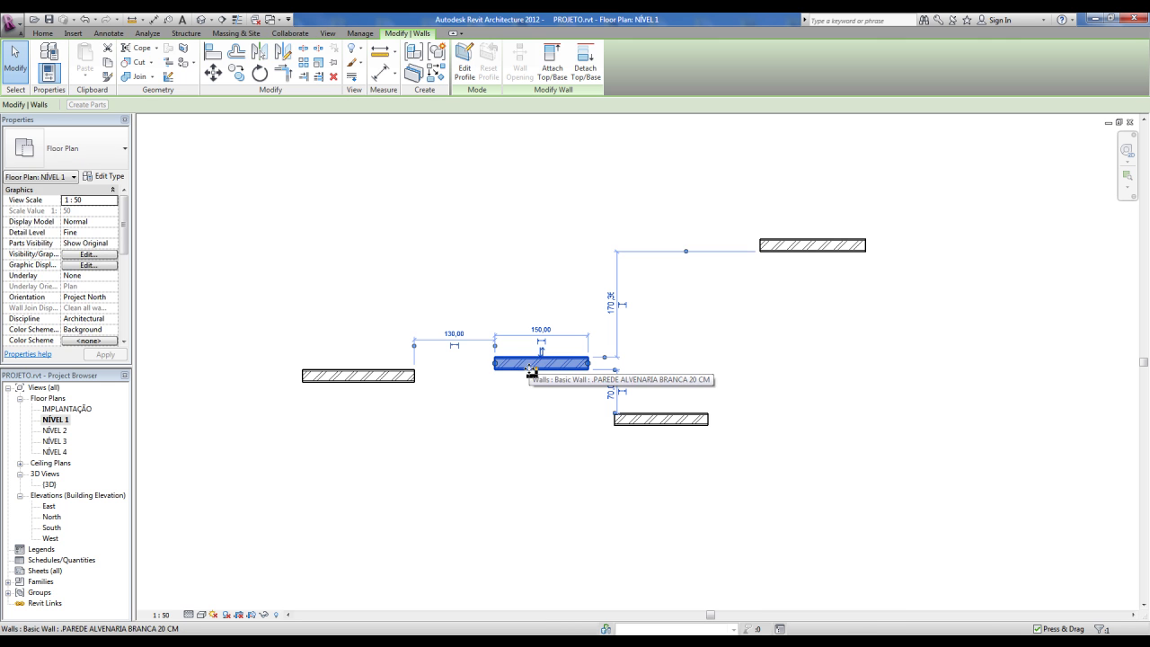
pyautogui.click(213, 74)
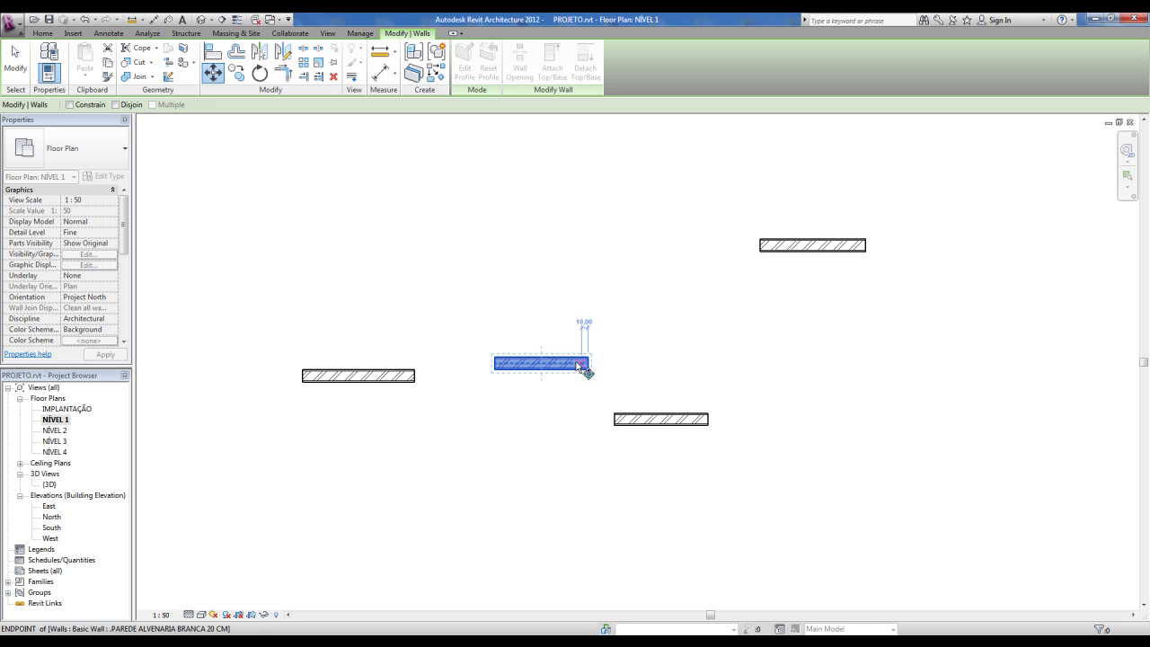
pyautogui.click(71, 105)
pyautogui.click(71, 105)
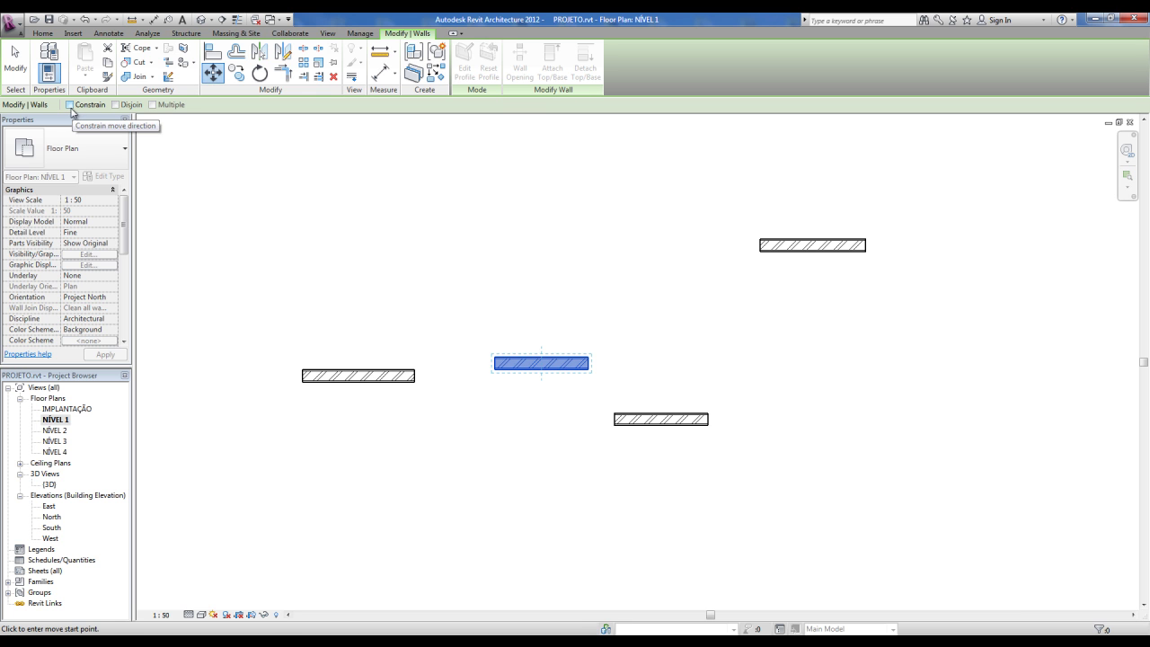
pyautogui.click(70, 105)
pyautogui.click(488, 357)
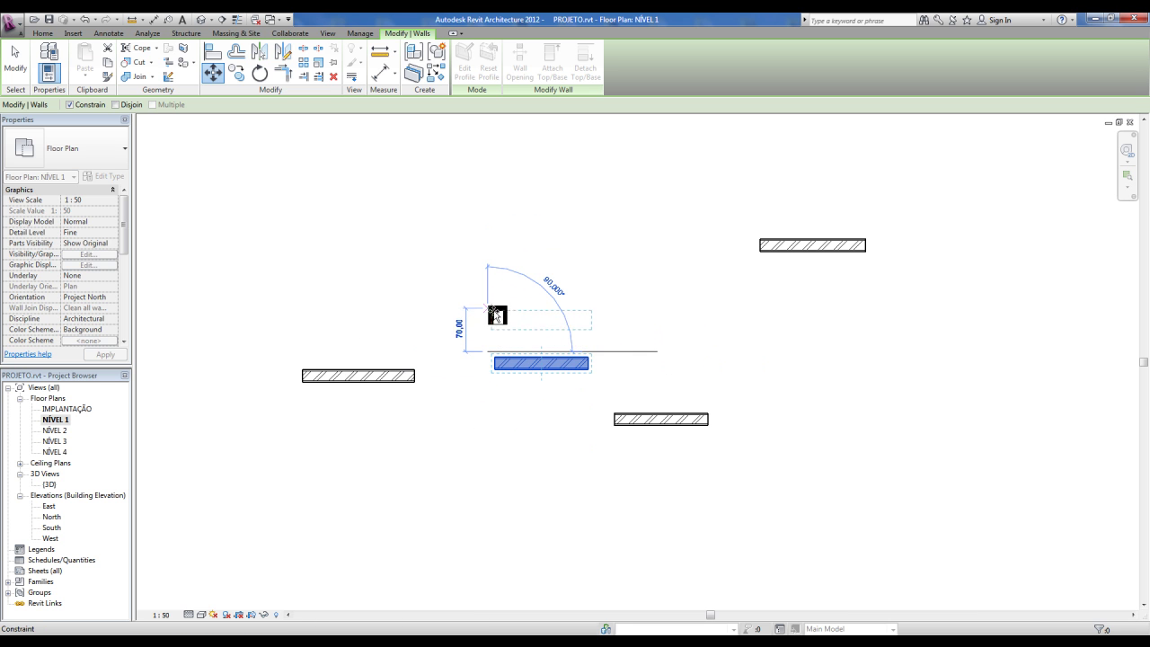
pyautogui.click(497, 315)
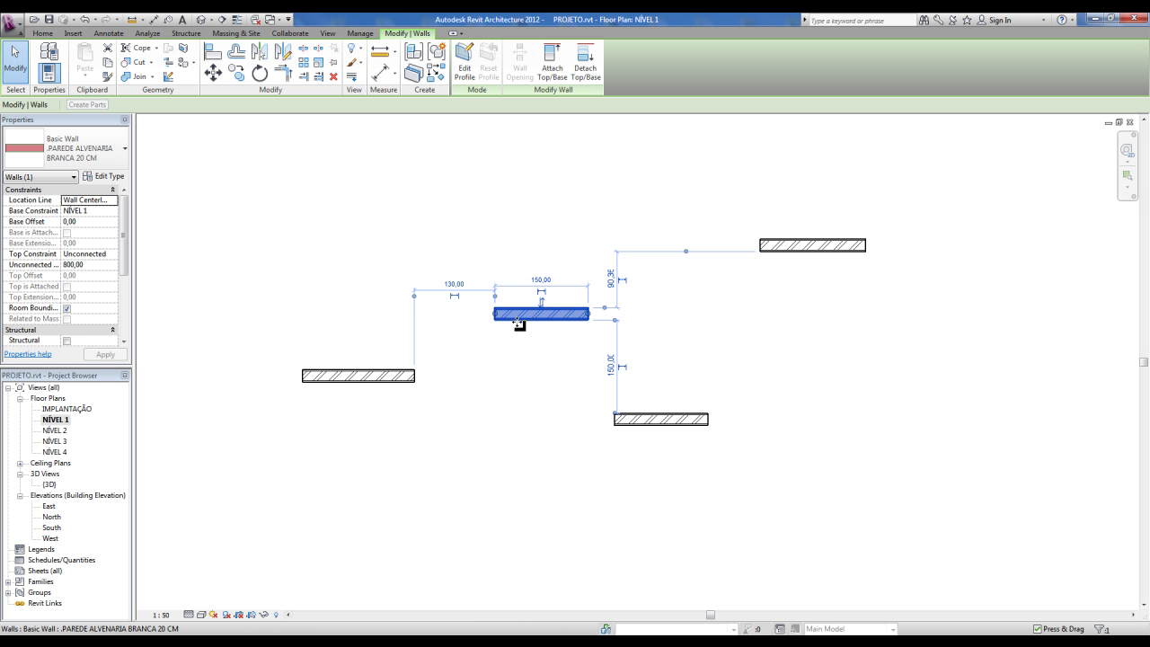
# - Cancel the move and draw a vertical wall up from the horizontal wall's right end
pyautogui.click(213, 72)
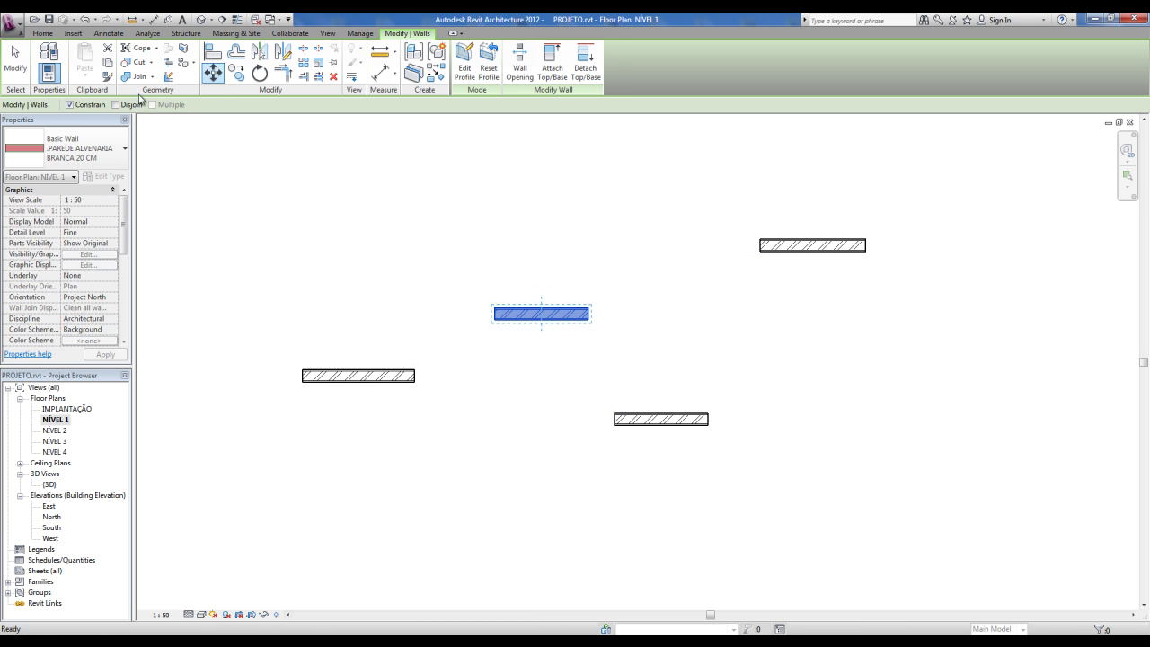
pyautogui.press('Escape')
pyautogui.press('w')
pyautogui.press('a')
pyautogui.click(585, 314)
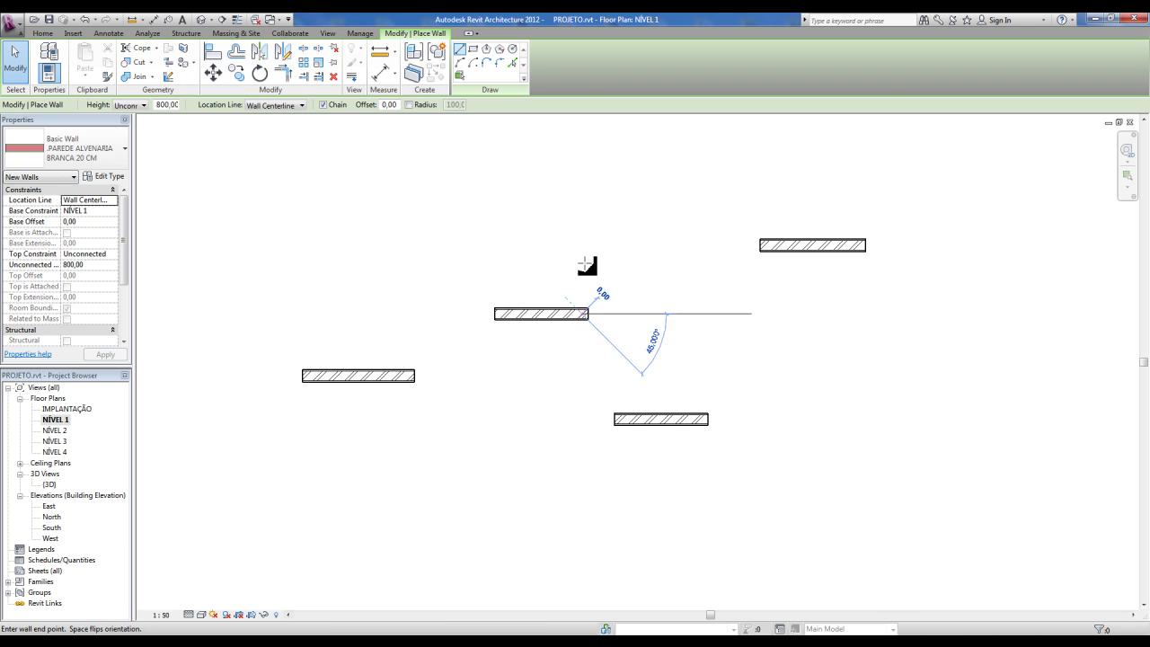
pyautogui.click(591, 236)
pyautogui.press('Escape')
pyautogui.press('Escape')
# - Try moving the horizontal wall down with MV, stretching the vertical wall, then undo
pyautogui.click(539, 313)
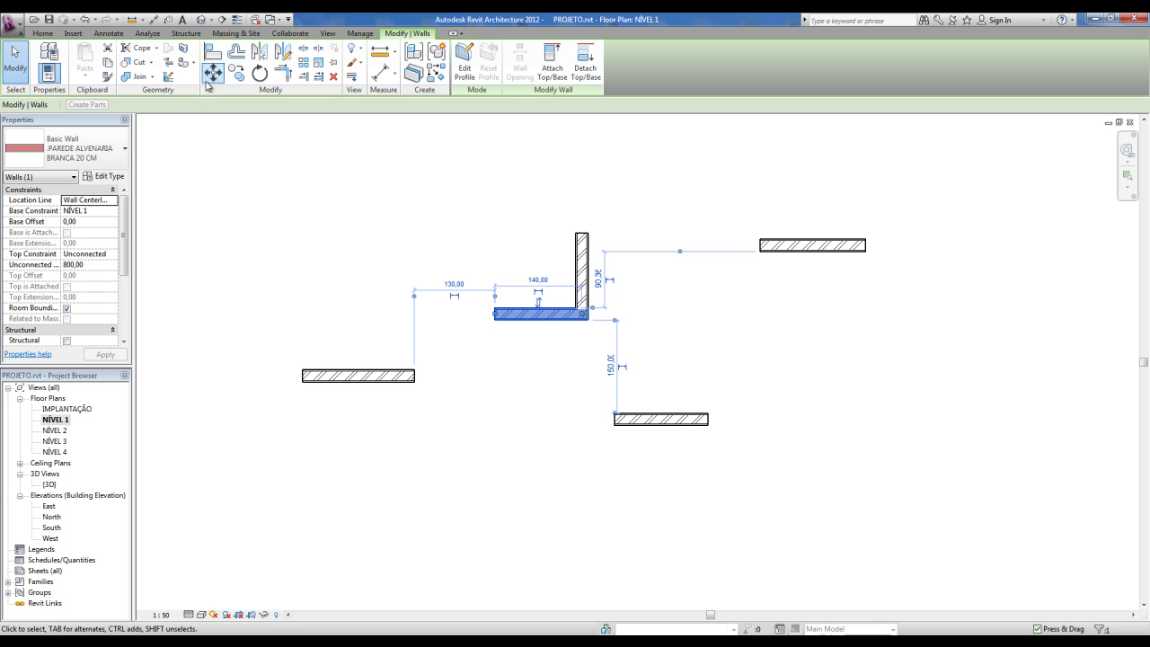
pyautogui.press('m')
pyautogui.press('v')
pyautogui.click(468, 270)
pyautogui.click(474, 307)
pyautogui.press('Escape')
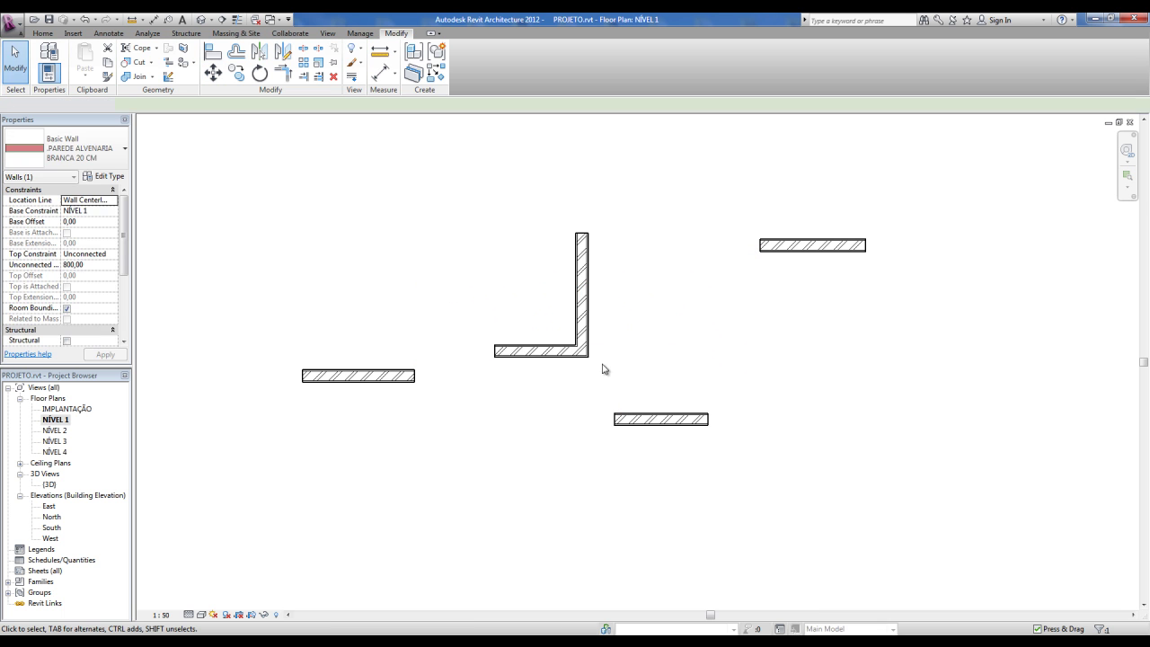
pyautogui.hotkey('ctrl', 'z')
# - Rejoin the wall end, then move the horizontal wall down with Disjoin checked
pyautogui.click(552, 316)
pyautogui.moveTo(581, 314); pyautogui.dragTo(586, 314)
pyautogui.click(212, 74)
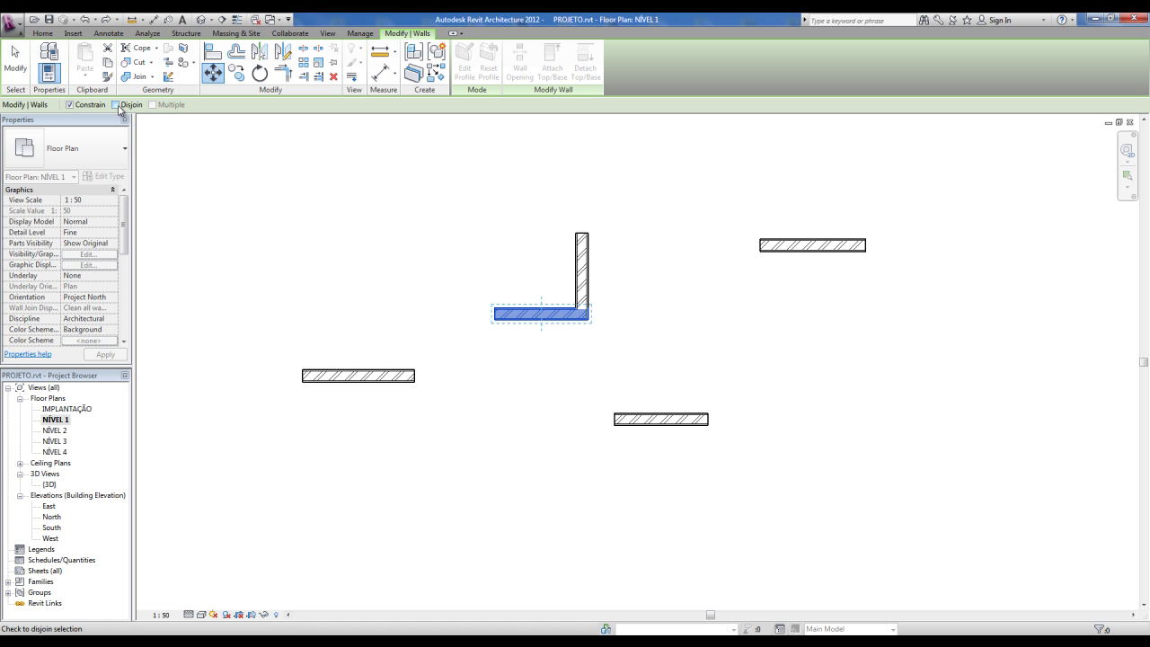
pyautogui.click(116, 105)
pyautogui.click(513, 315)
pyautogui.click(519, 358)
pyautogui.click(583, 319)
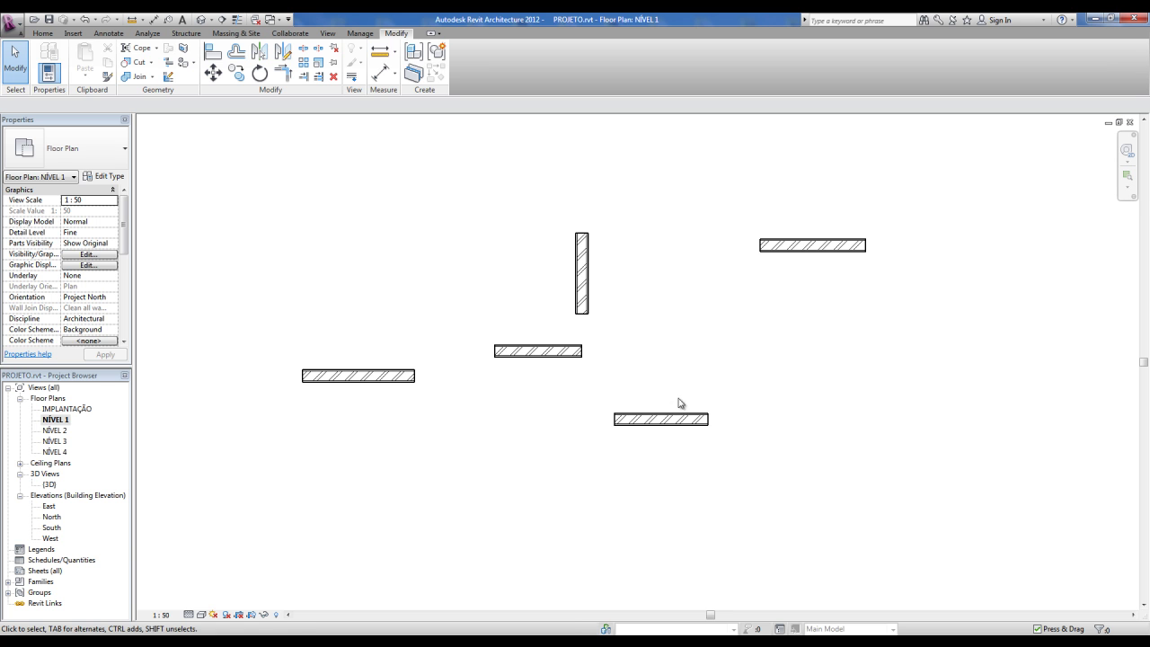
# - Move the detached wall to sit left of the vertical wall, then box-select all five walls
pyautogui.scroll(-2, 527, 308)
pyautogui.scroll(1, 514, 311)
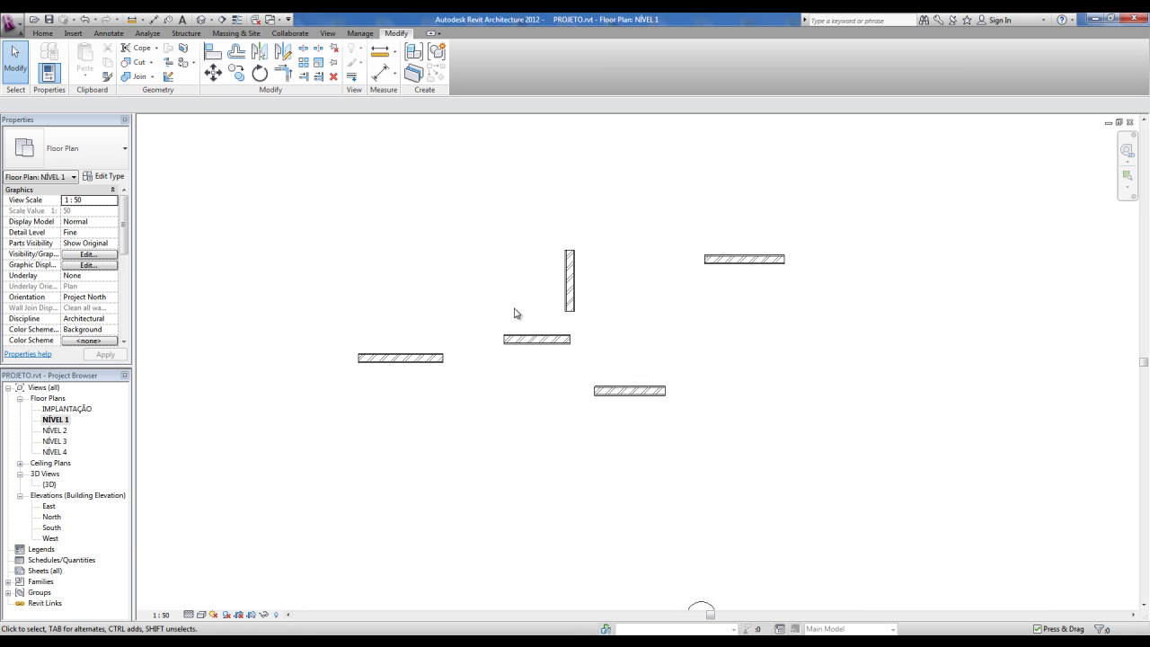
pyautogui.scroll(1, 516, 311)
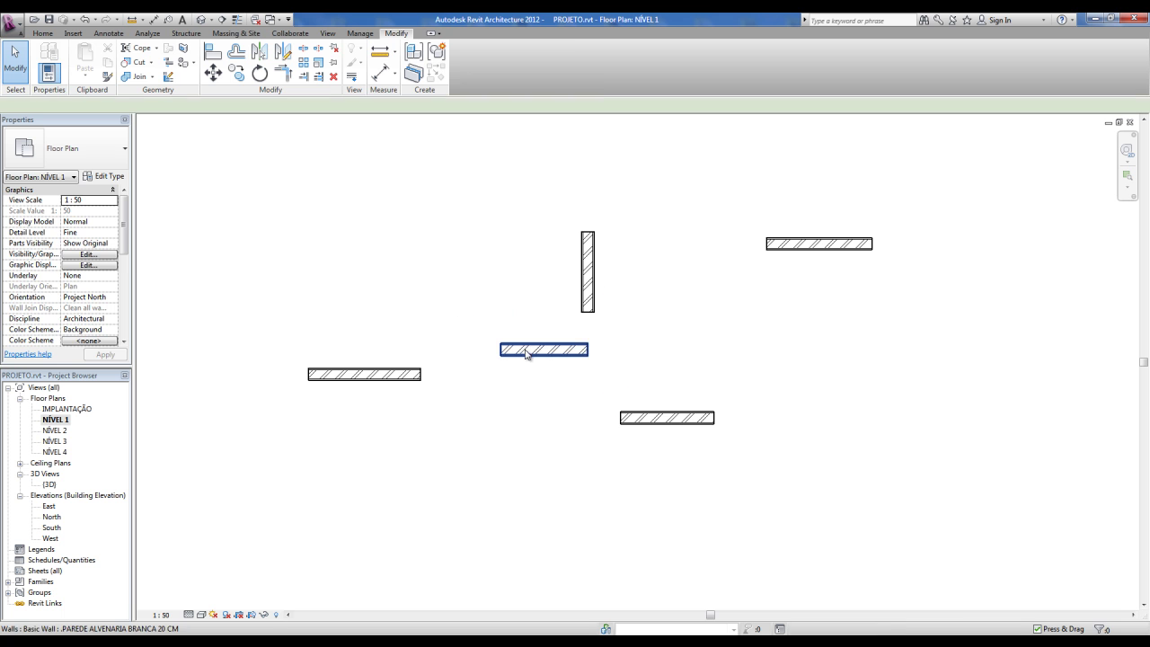
pyautogui.click(526, 351)
pyautogui.press('m')
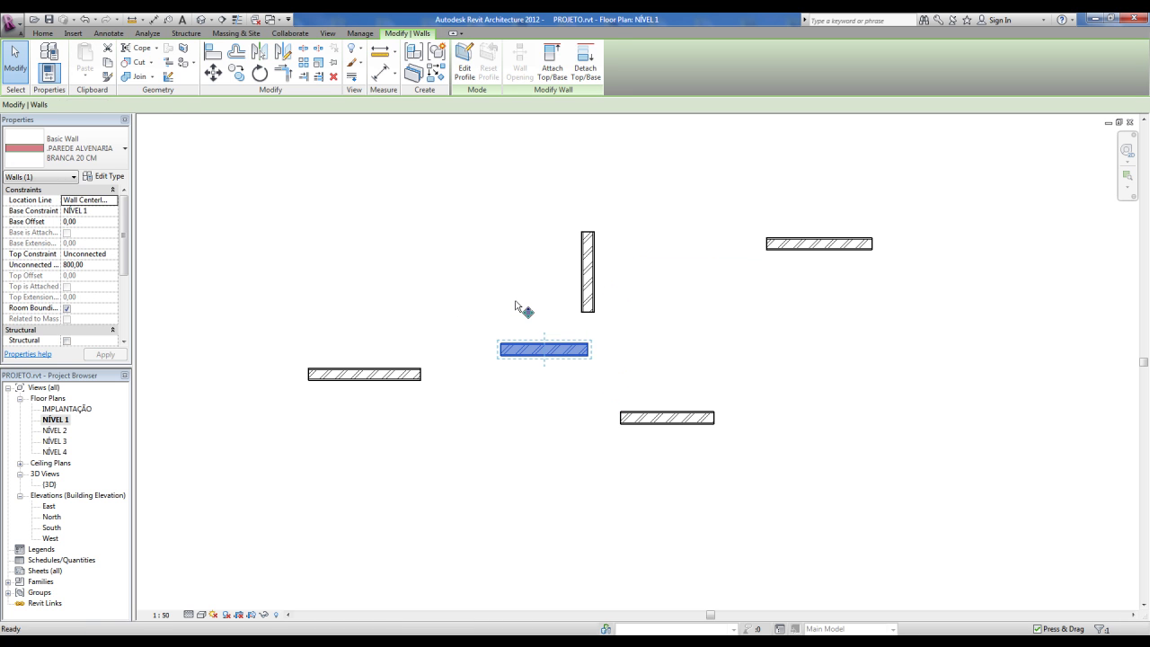
pyautogui.press('v')
pyautogui.click(535, 359)
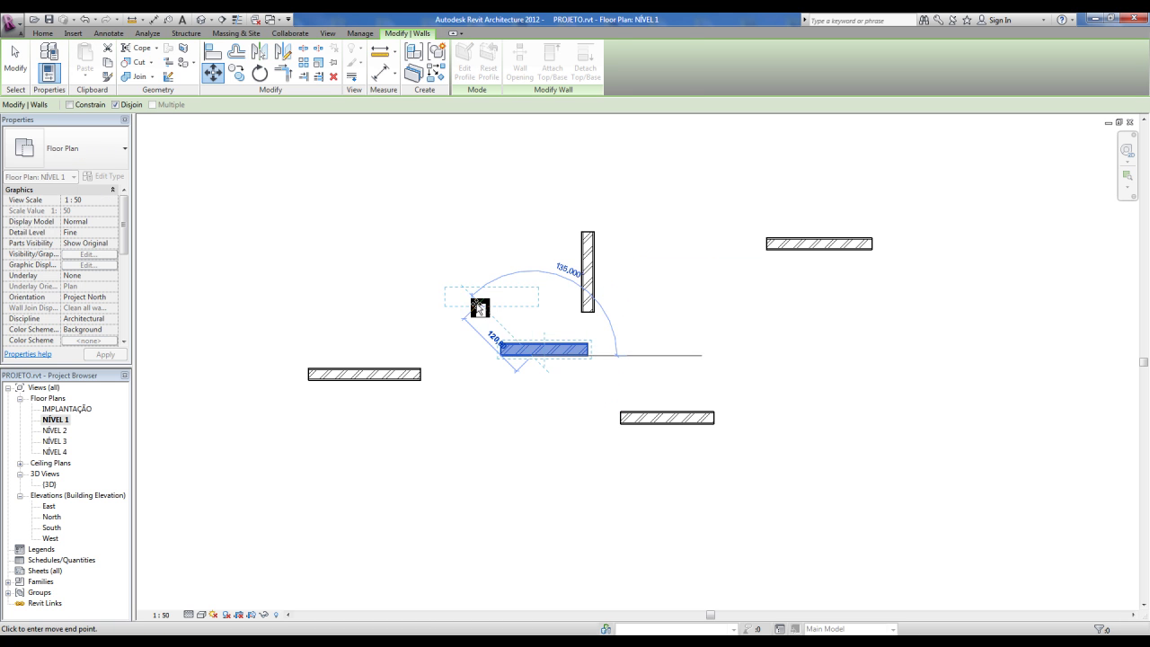
pyautogui.click(483, 307)
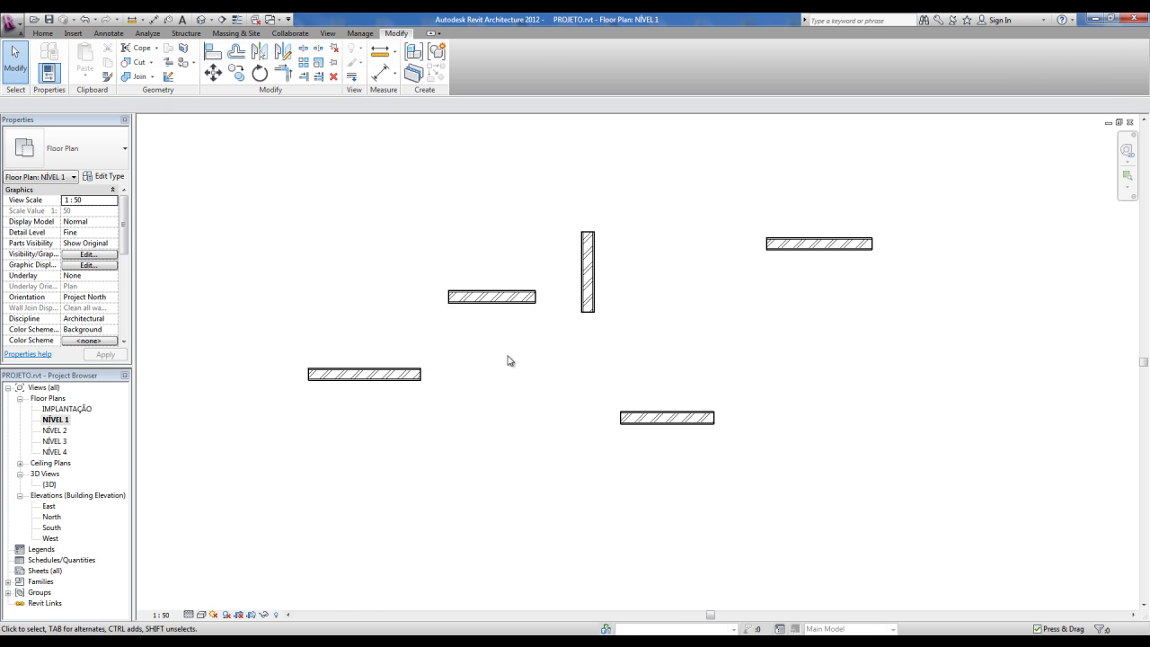
pyautogui.scroll(-2, 495, 383)
pyautogui.moveTo(352, 239); pyautogui.dragTo(814, 462)
# - Delete the selected walls and draw a closed, nine-corner irregular wall loop on NÍVEL 1
pyautogui.press('Delete')
pyautogui.press('w')
pyautogui.press('a')
pyautogui.click(400, 316)
pyautogui.click(447, 262)
pyautogui.click(508, 328)
pyautogui.click(604, 270)
pyautogui.click(714, 373)
pyautogui.click(643, 442)
pyautogui.click(505, 460)
pyautogui.click(454, 488)
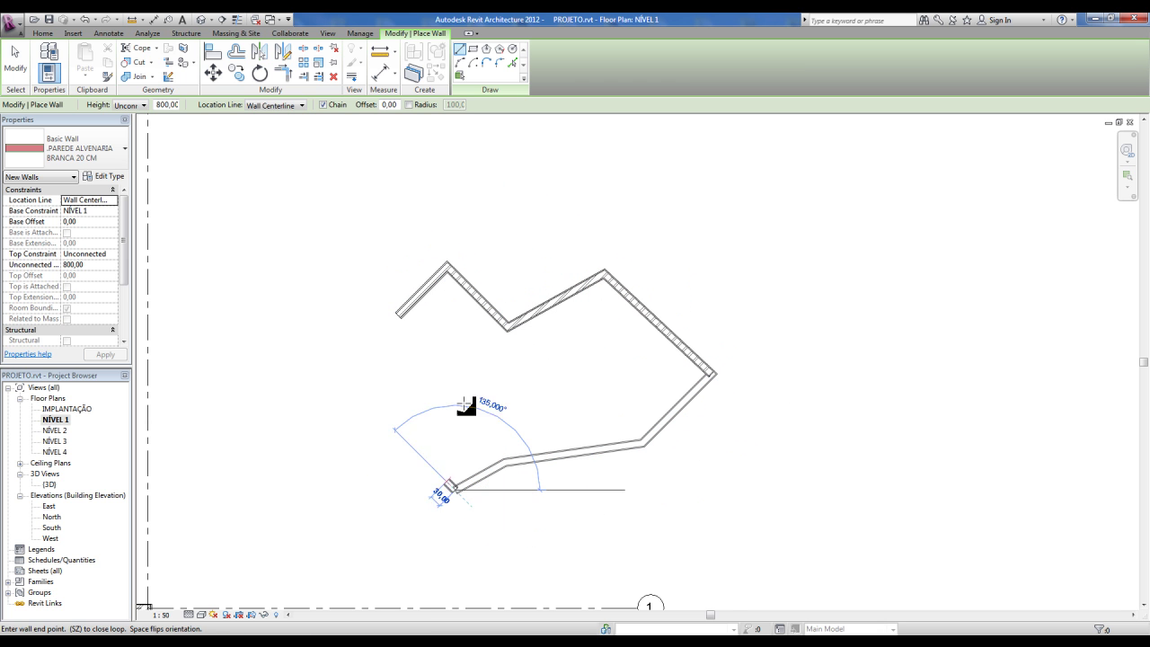
pyautogui.click(463, 400)
pyautogui.click(400, 316)
pyautogui.press('Escape')
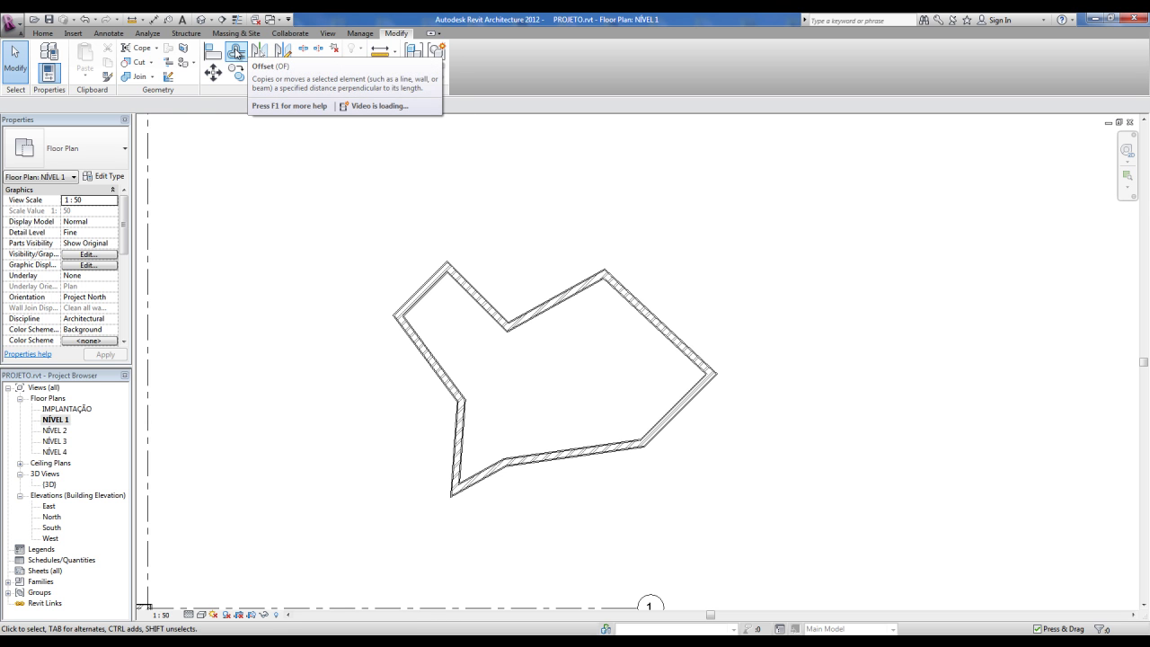
pyautogui.click(236, 52)
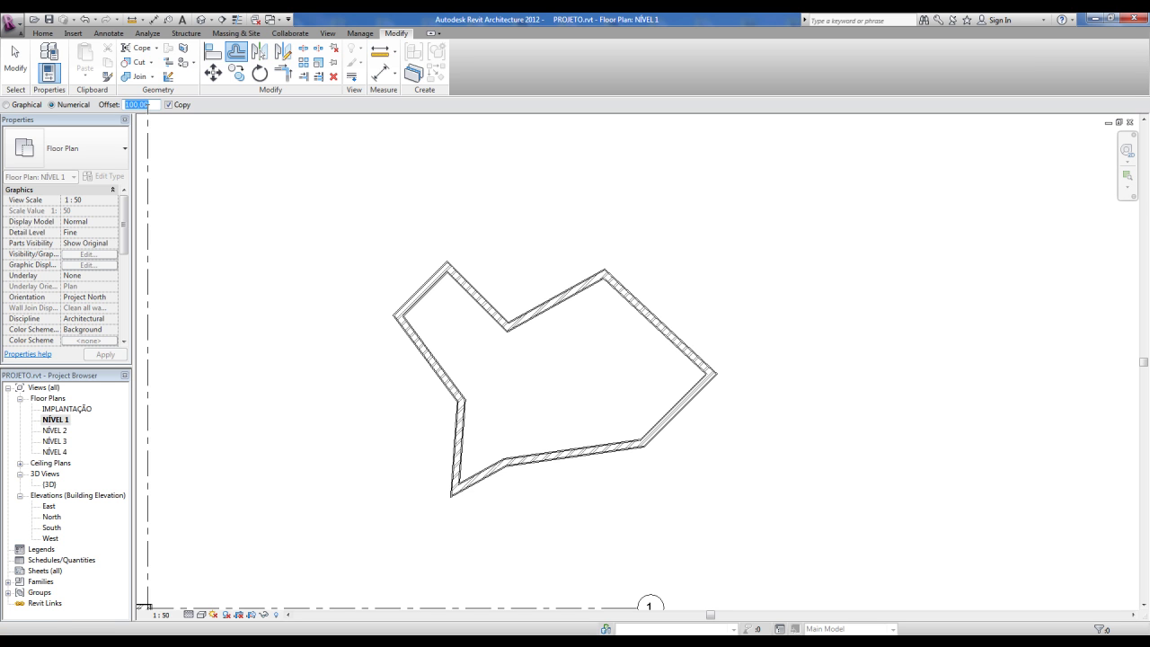
pyautogui.click(140, 105)
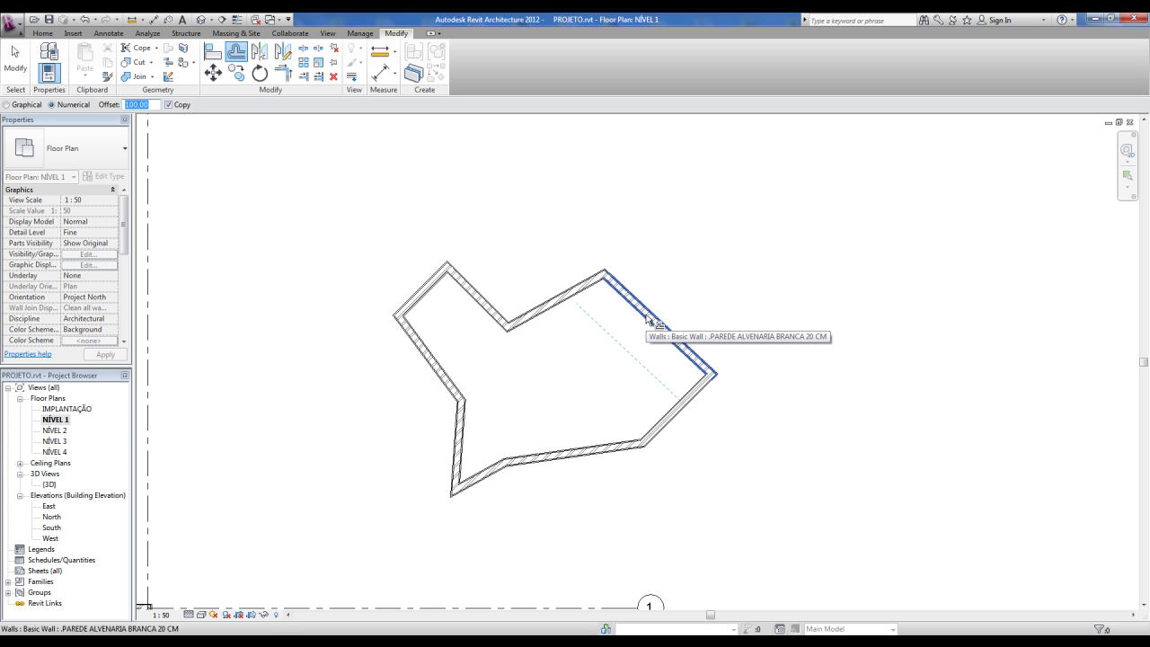
pyautogui.click(649, 317)
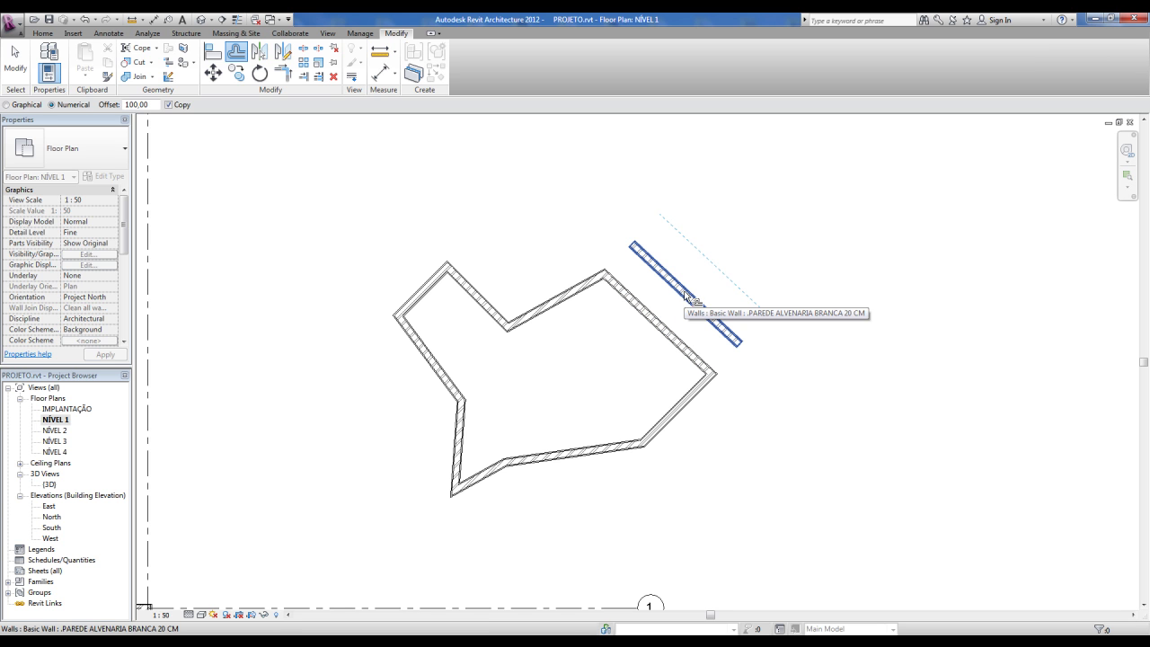
pyautogui.click(686, 296)
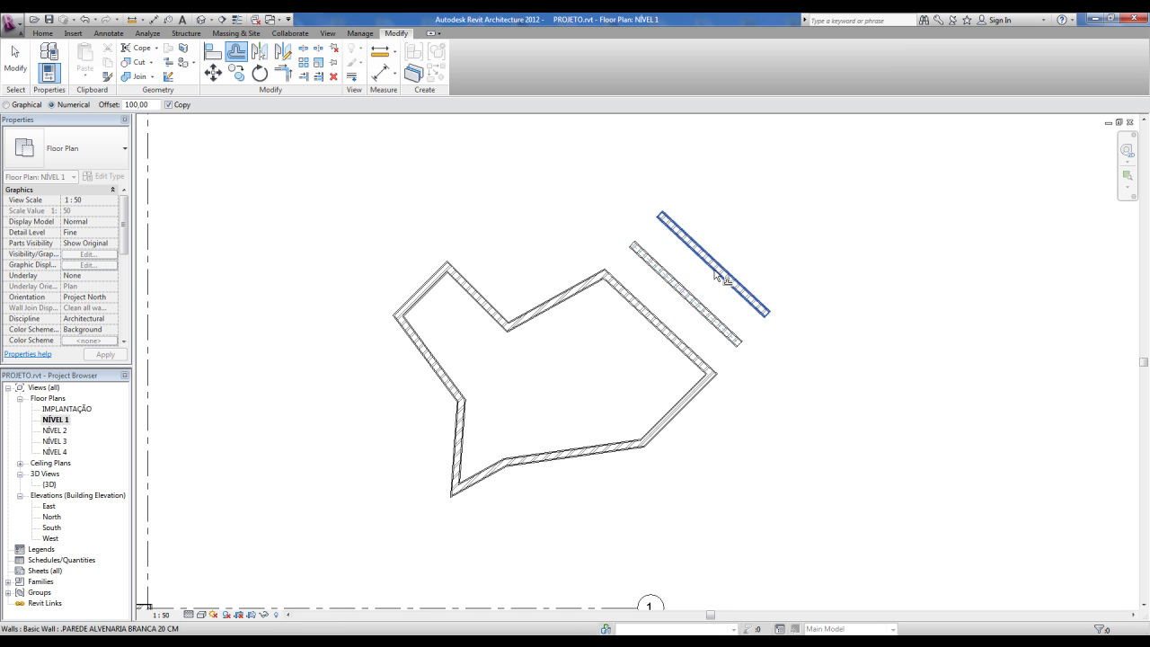
pyautogui.click(726, 276)
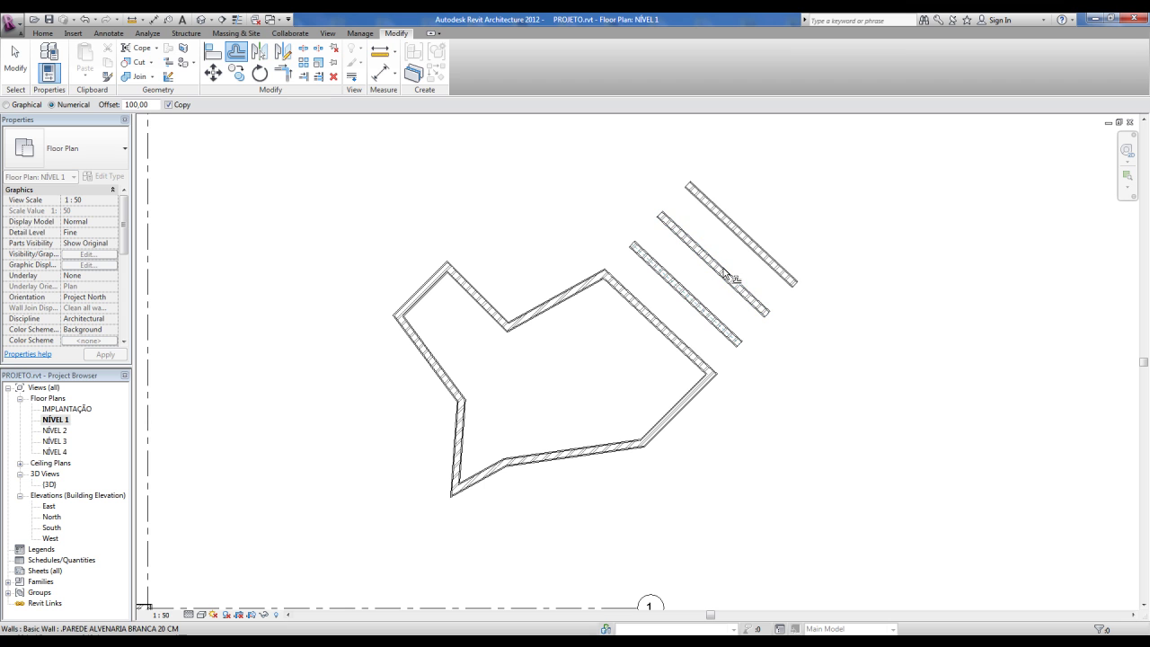
pyautogui.click(699, 398)
pyautogui.click(715, 436)
pyautogui.press('Escape')
pyautogui.moveTo(795, 478); pyautogui.dragTo(707, 401)
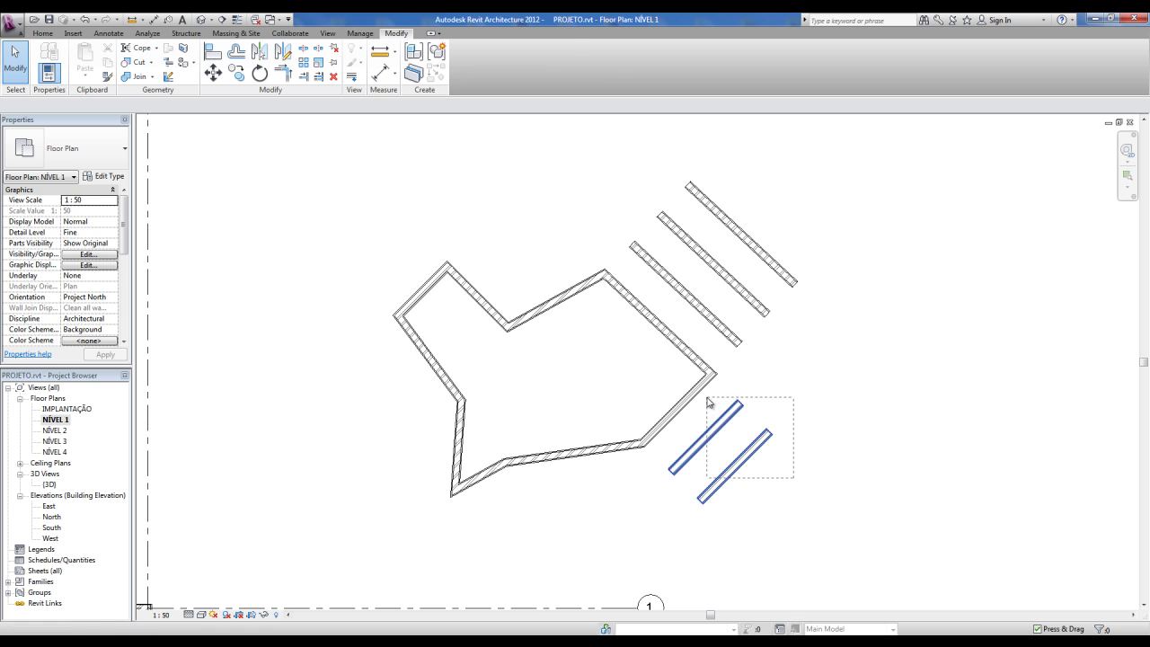
pyautogui.press('Delete')
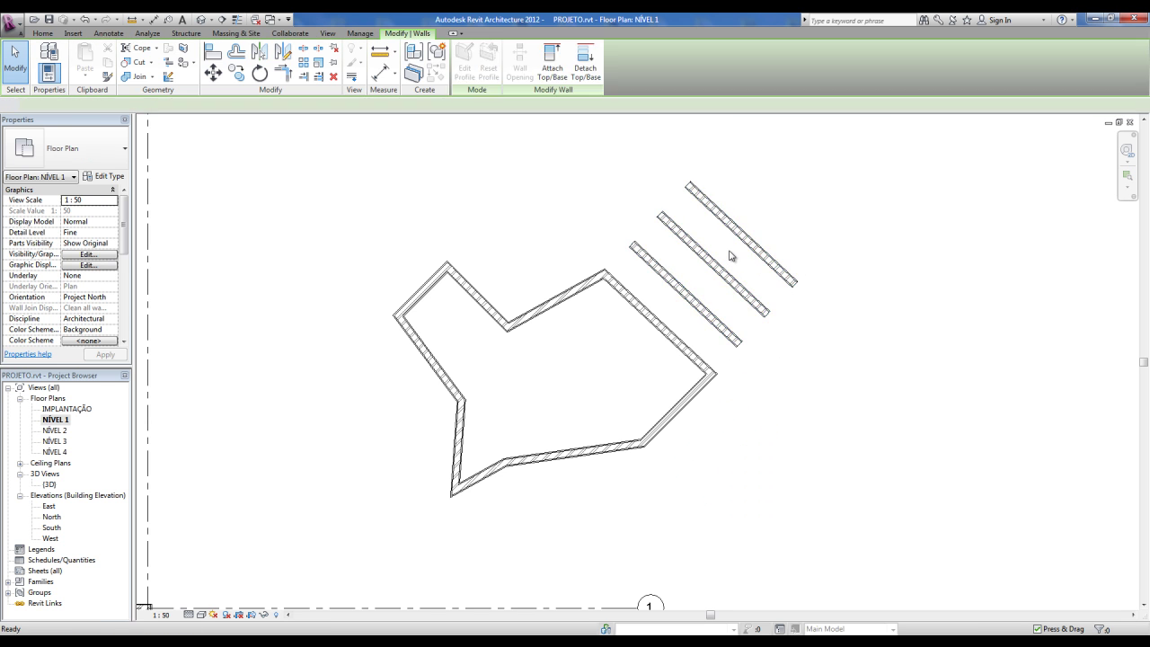
pyautogui.hotkey('ctrl', 'z')
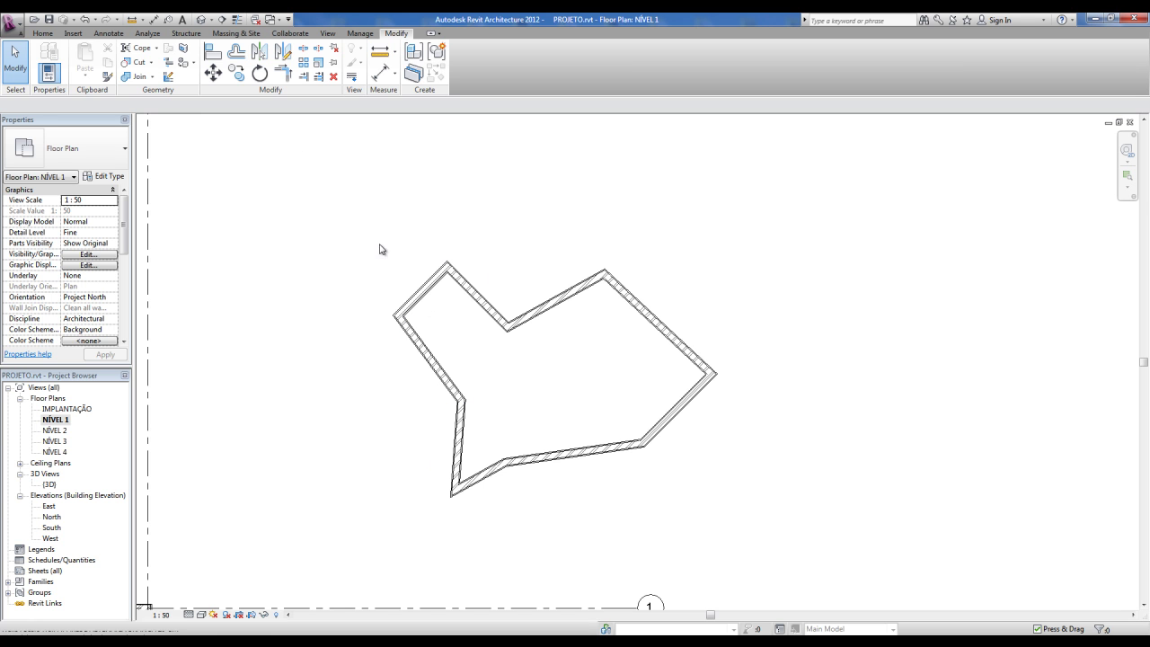
# - Offset the whole outer wall chain outward three more times, chain-selecting it with Tab
pyautogui.click(236, 52)
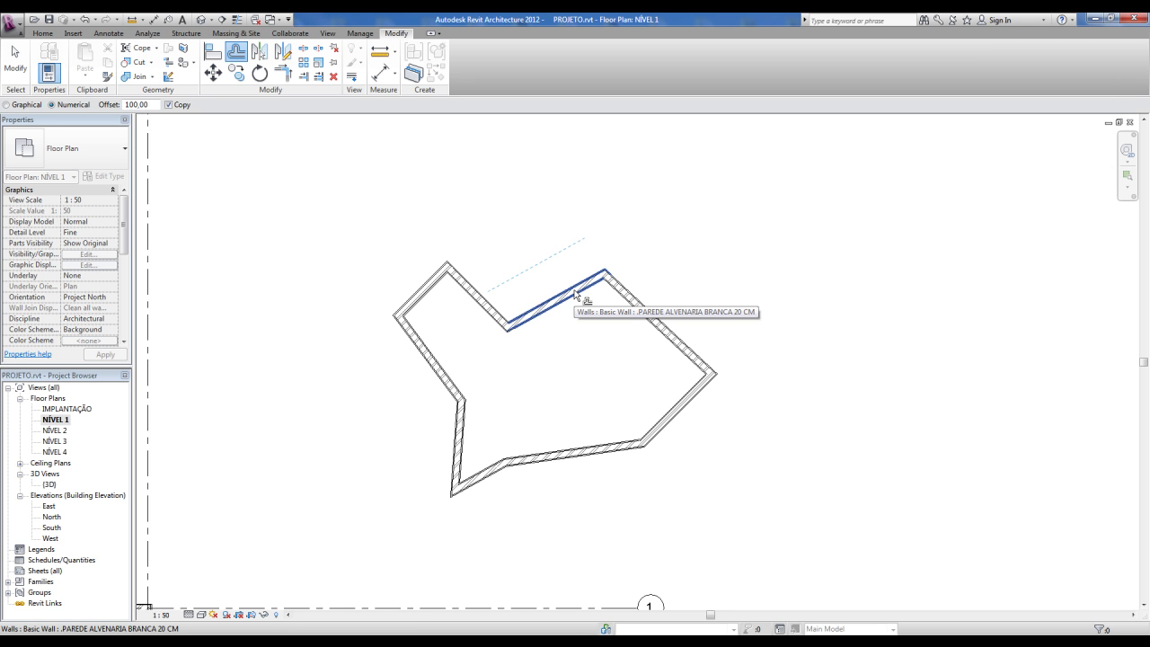
pyautogui.press('Tab')
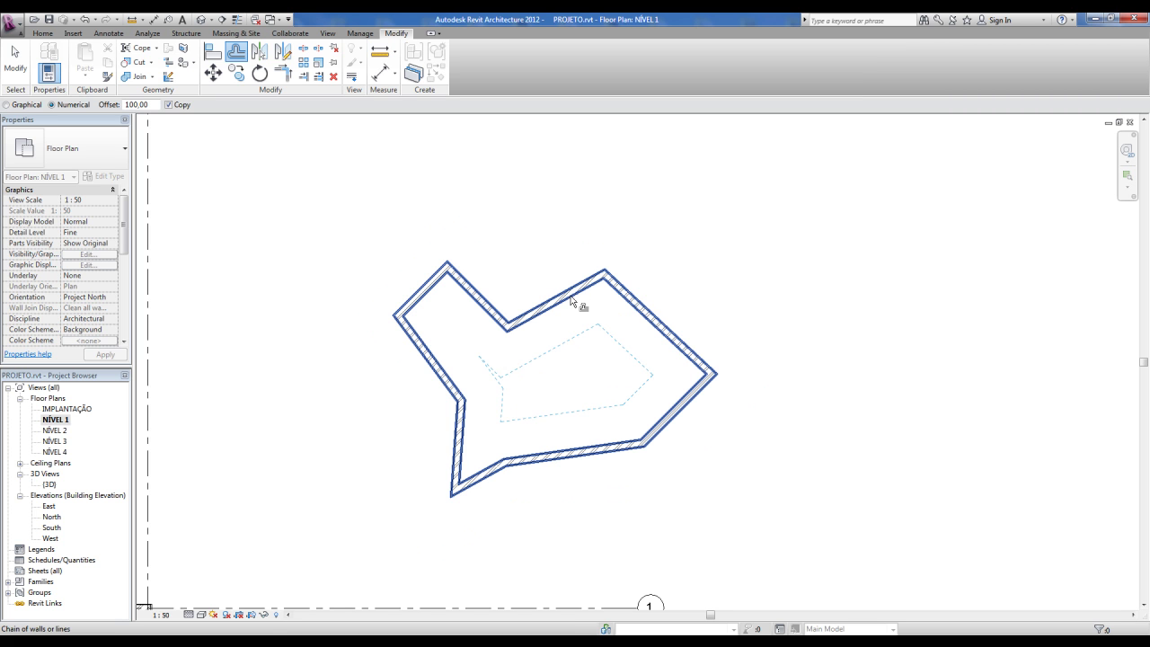
pyautogui.click(568, 296)
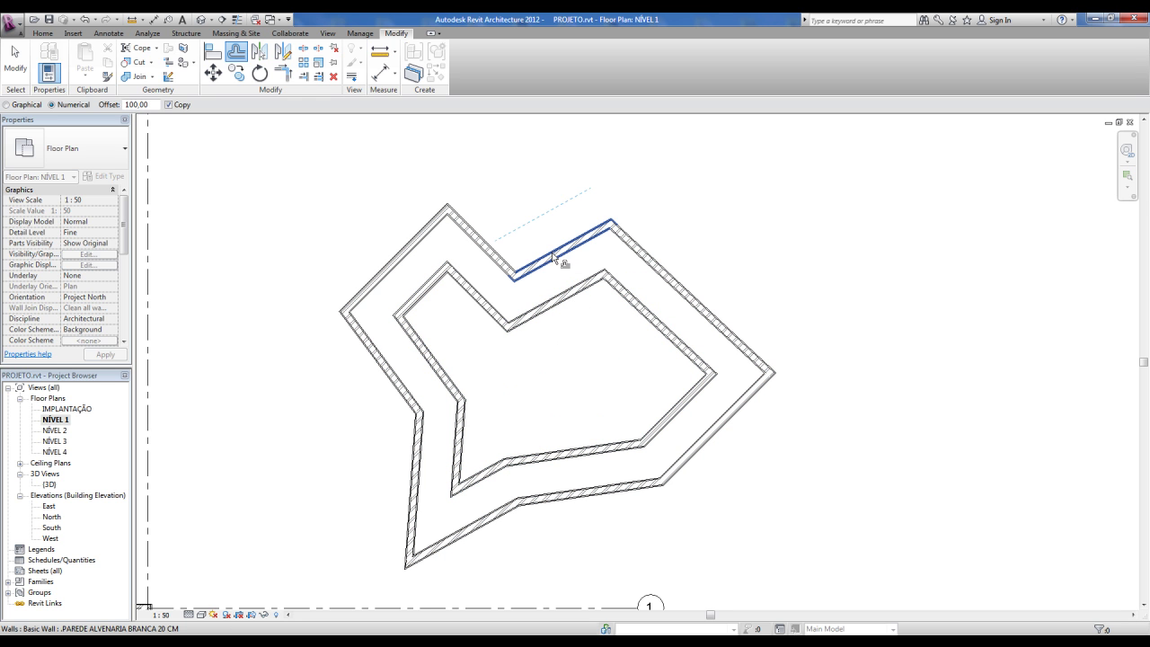
pyautogui.press('Tab')
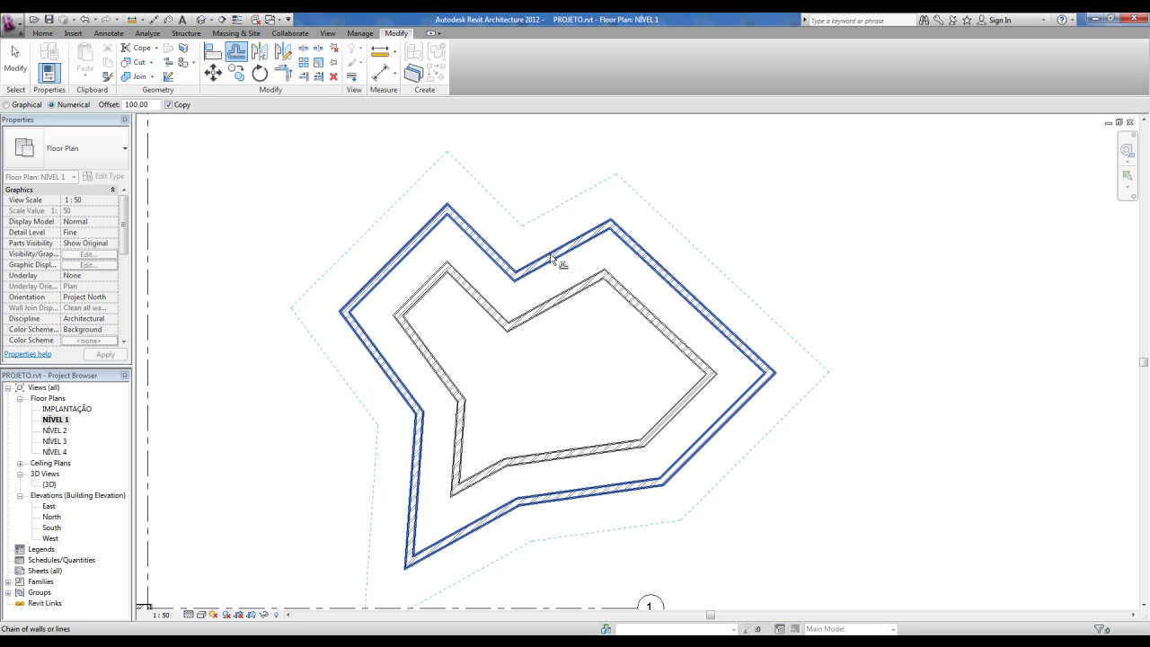
pyautogui.click(553, 258)
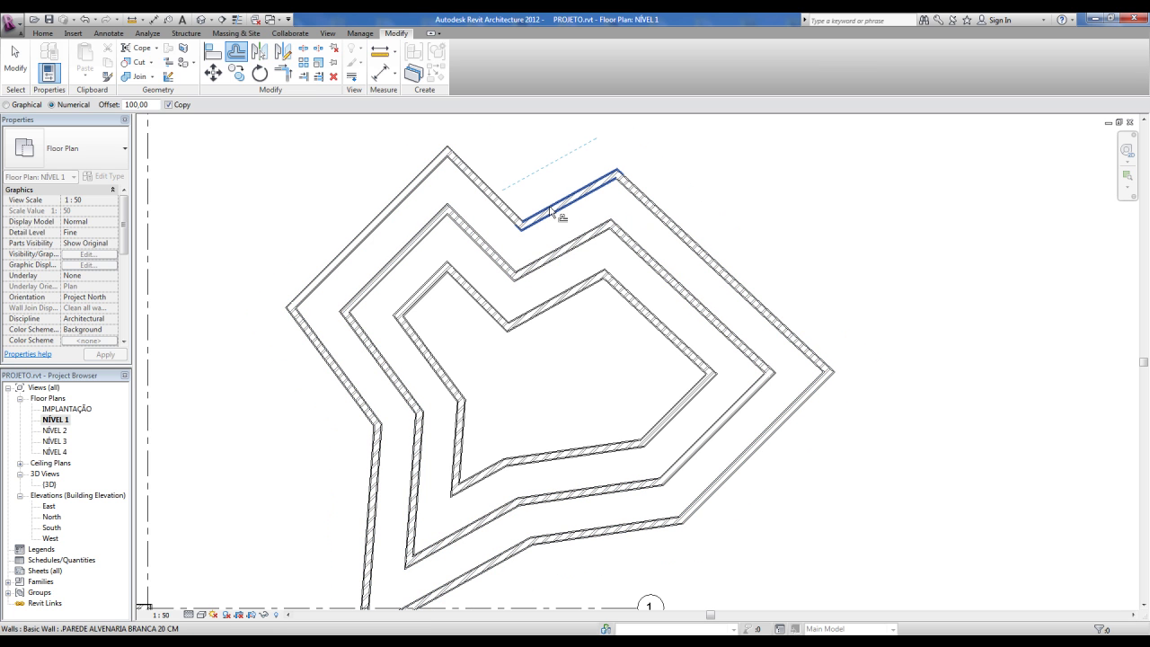
pyautogui.press('Tab')
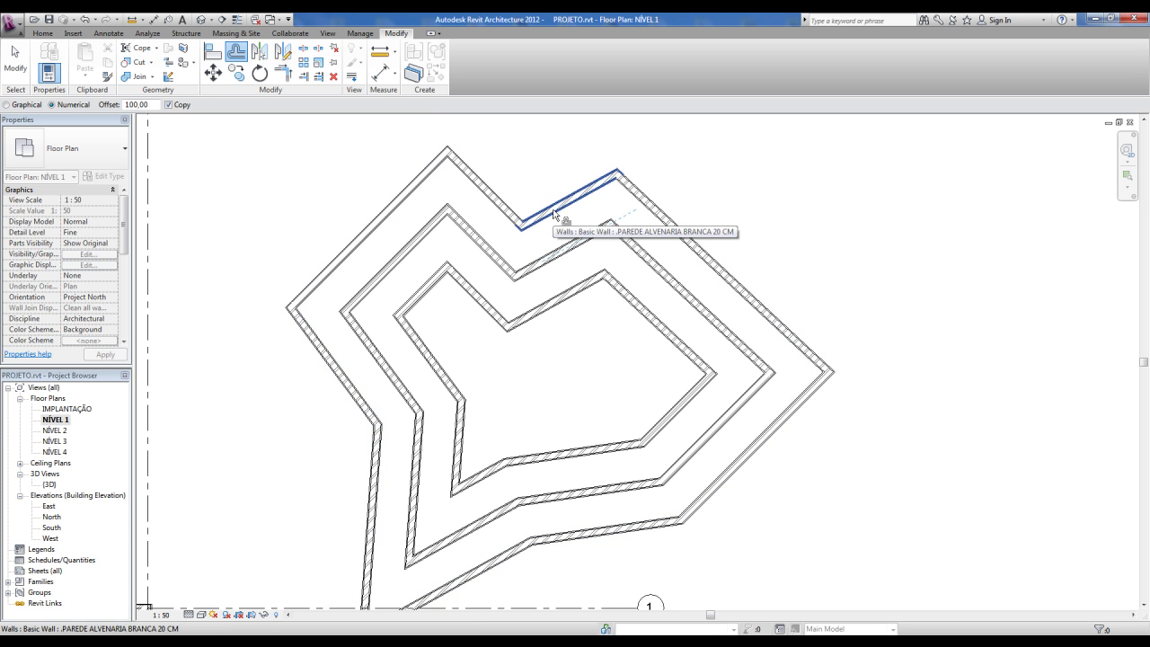
pyautogui.press('Tab')
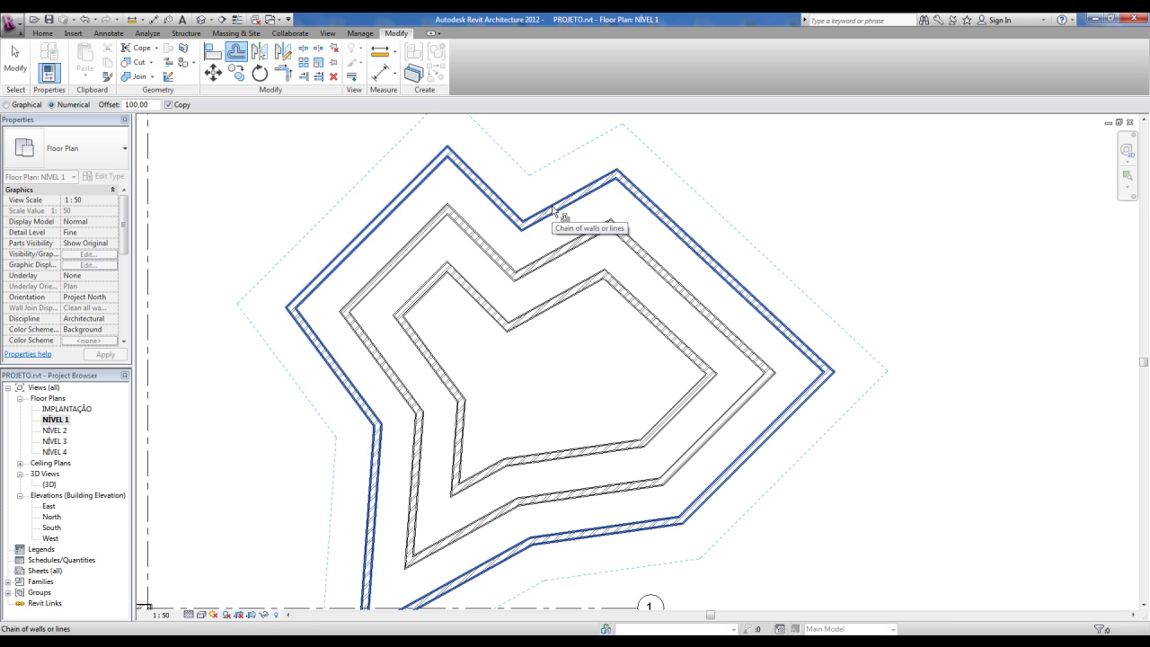
pyautogui.click(552, 211)
# - Delete all the nested offset wall outlines above grid 1
pyautogui.scroll(-2, 557, 243)
pyautogui.scroll(-2, 558, 272)
pyautogui.press('Escape')
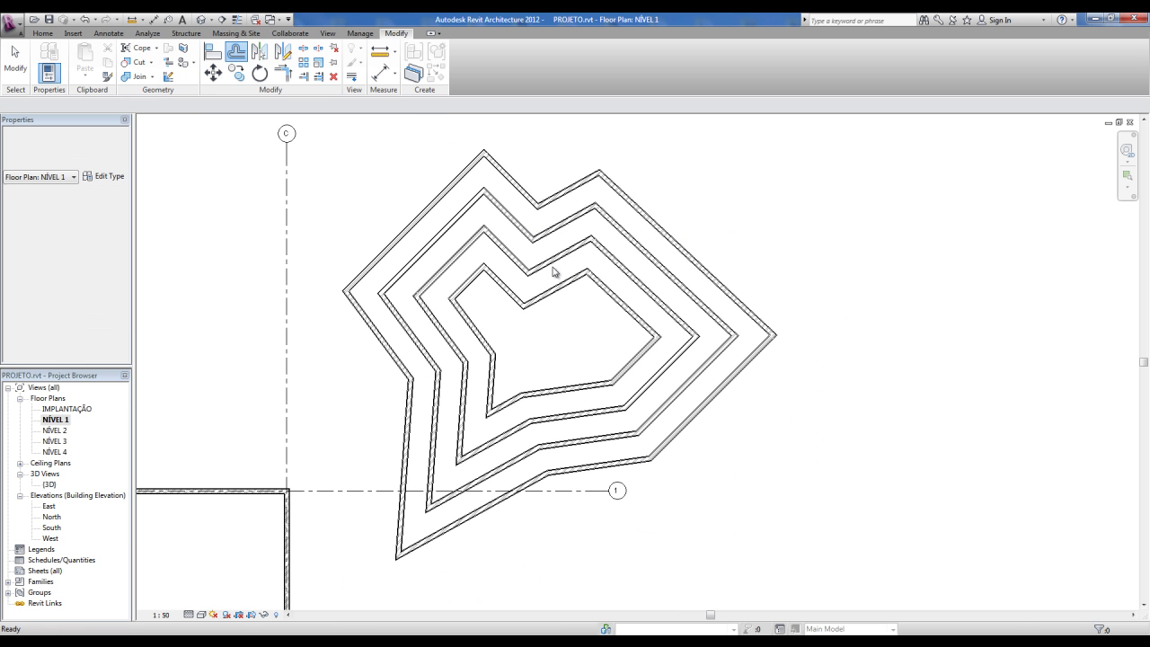
pyautogui.moveTo(804, 476); pyautogui.dragTo(350, 174)
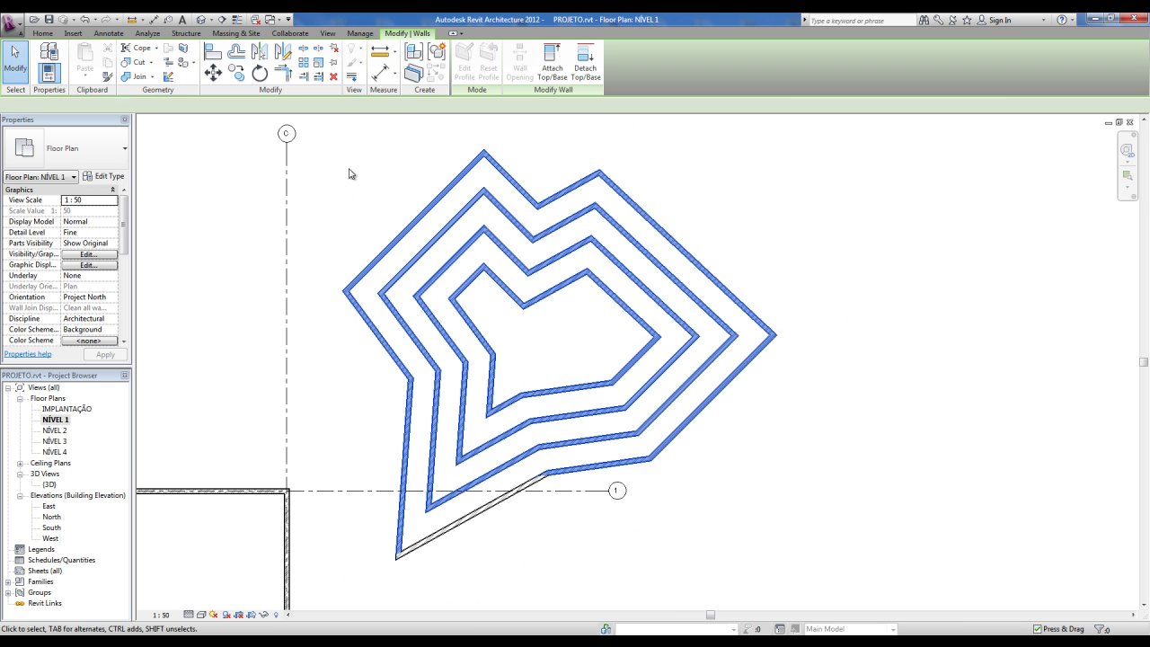
pyautogui.press('Delete')
# - Delete the leftover diagonal wall
pyautogui.click(544, 479)
pyautogui.press('Delete')
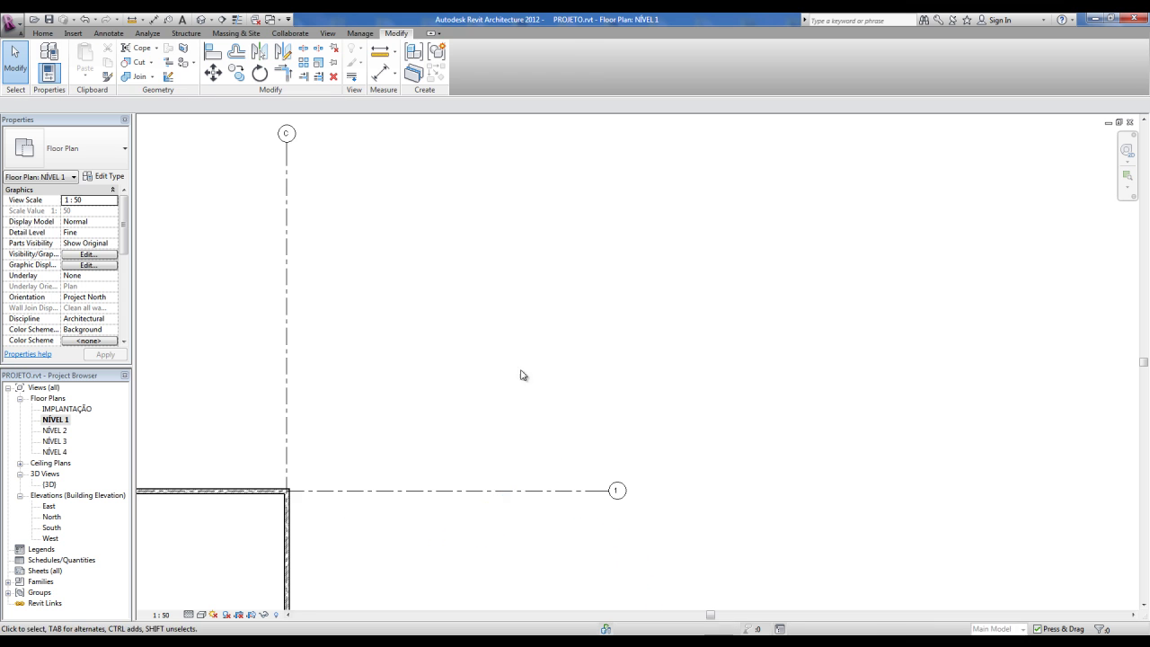
pyautogui.scroll(1, 491, 345)
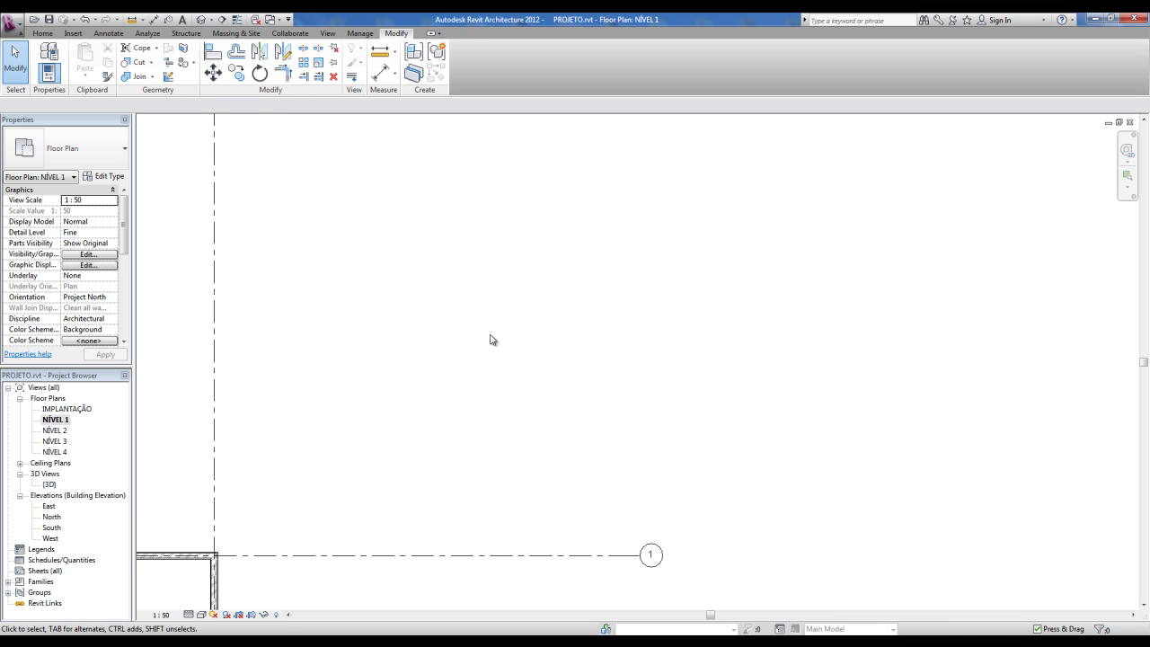
# - Draw a 270-long horizontal wall in the cleared area and select it
pyautogui.press('w')
pyautogui.press('a')
pyautogui.click(454, 237)
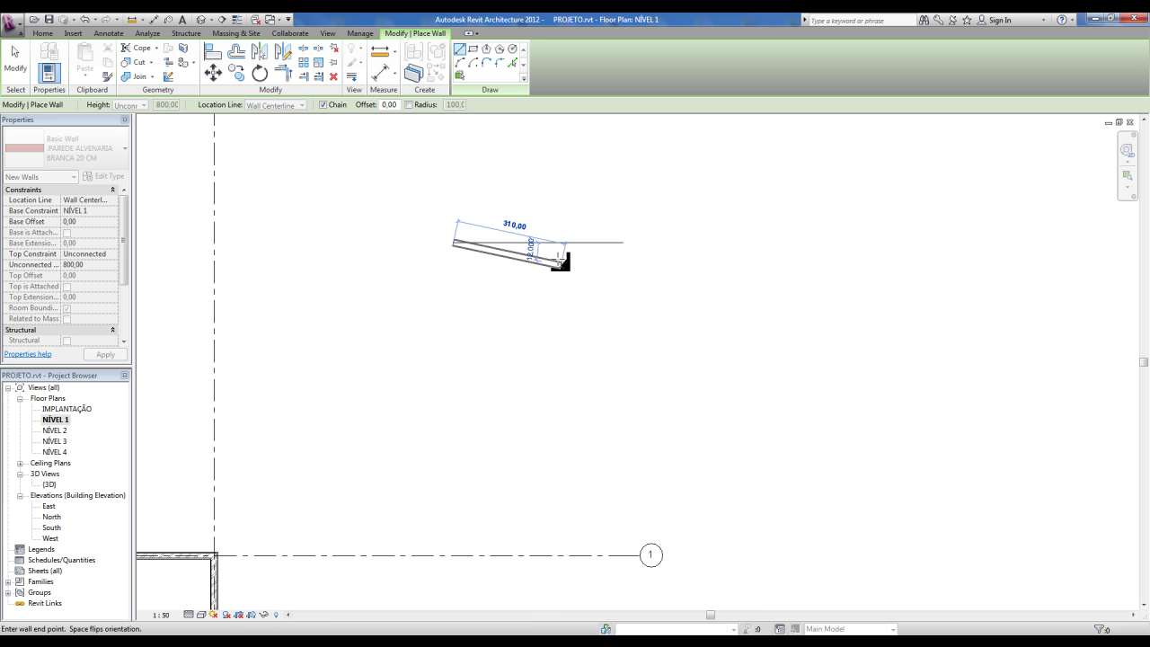
pyautogui.click(561, 240)
pyautogui.press('Escape')
pyautogui.press('Escape')
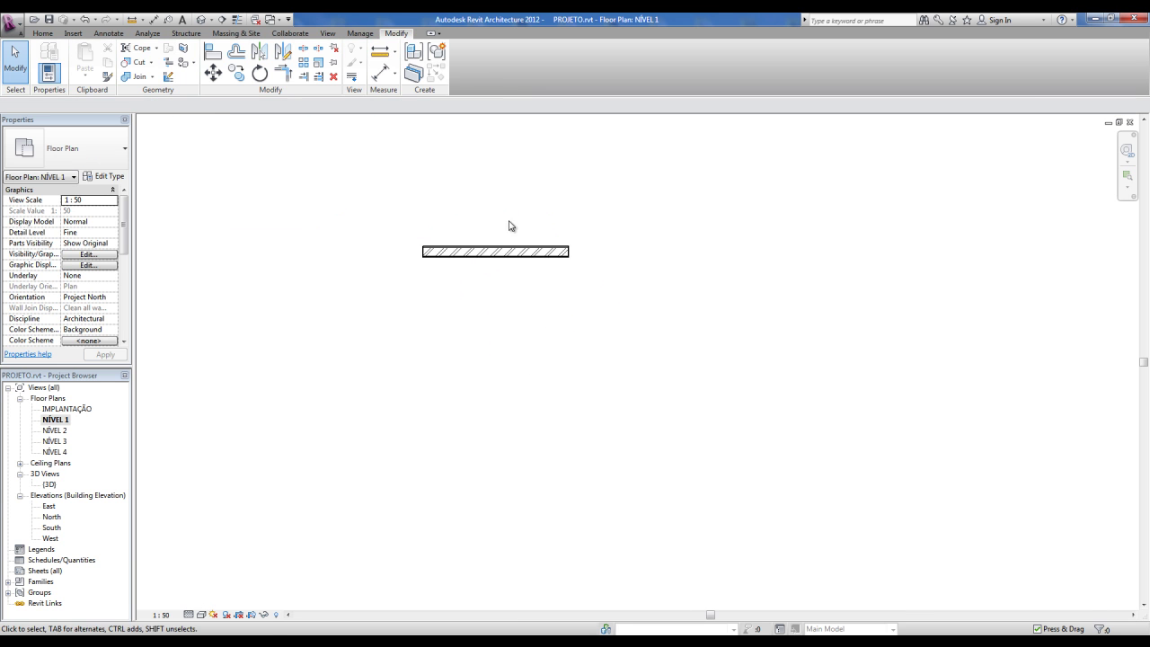
pyautogui.moveTo(509, 226); pyautogui.dragTo(481, 258, button='middle')
pyautogui.moveTo(392, 237); pyautogui.dragTo(663, 384)
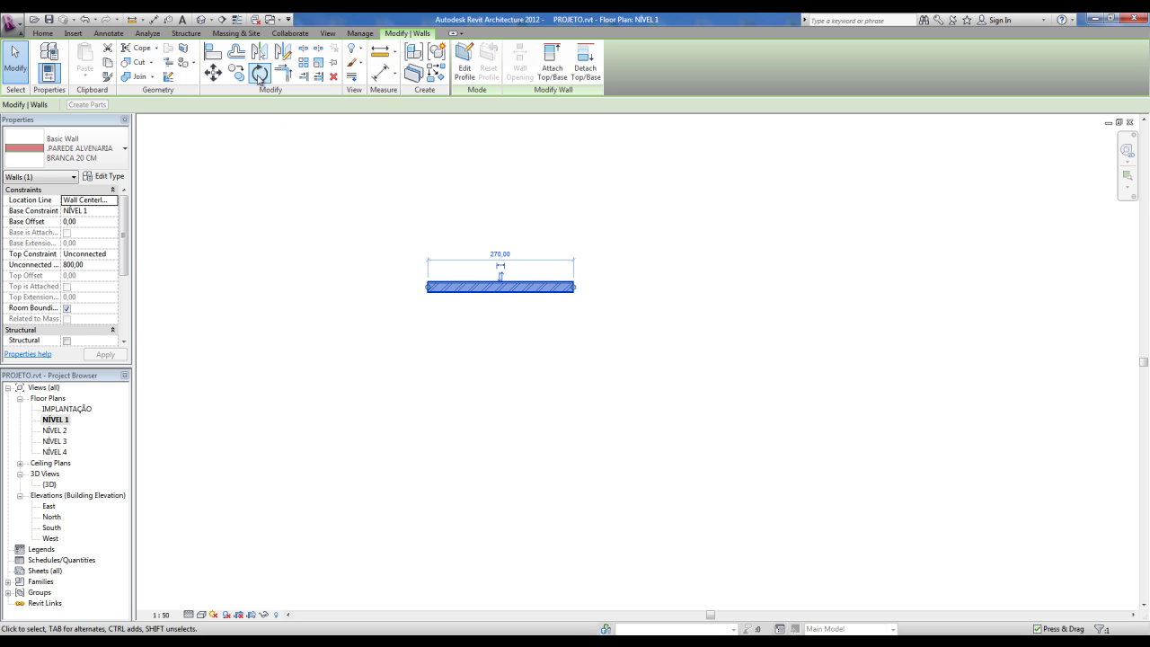
pyautogui.click(258, 75)
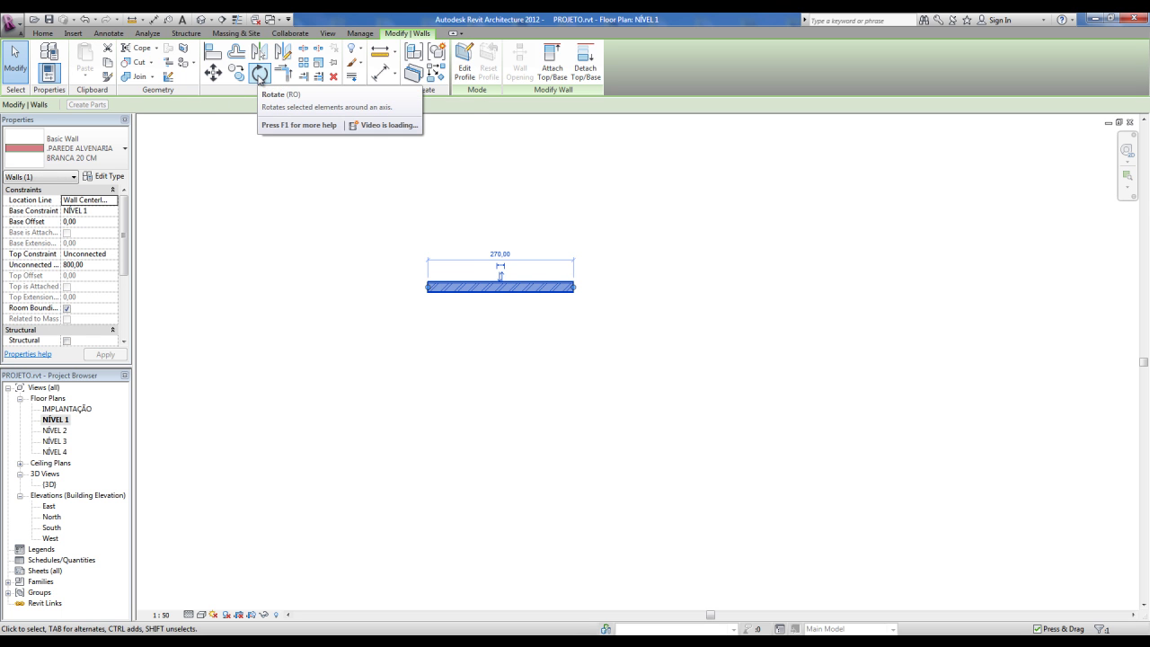
pyautogui.click(259, 75)
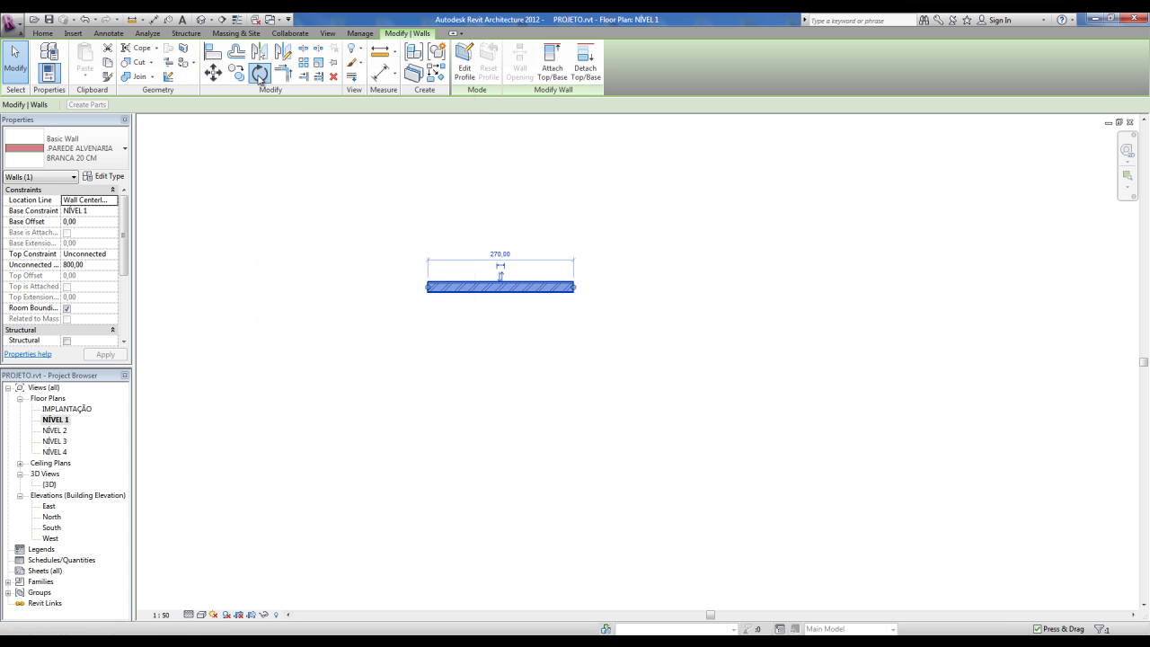
pyautogui.click(662, 288)
pyautogui.click(582, 190)
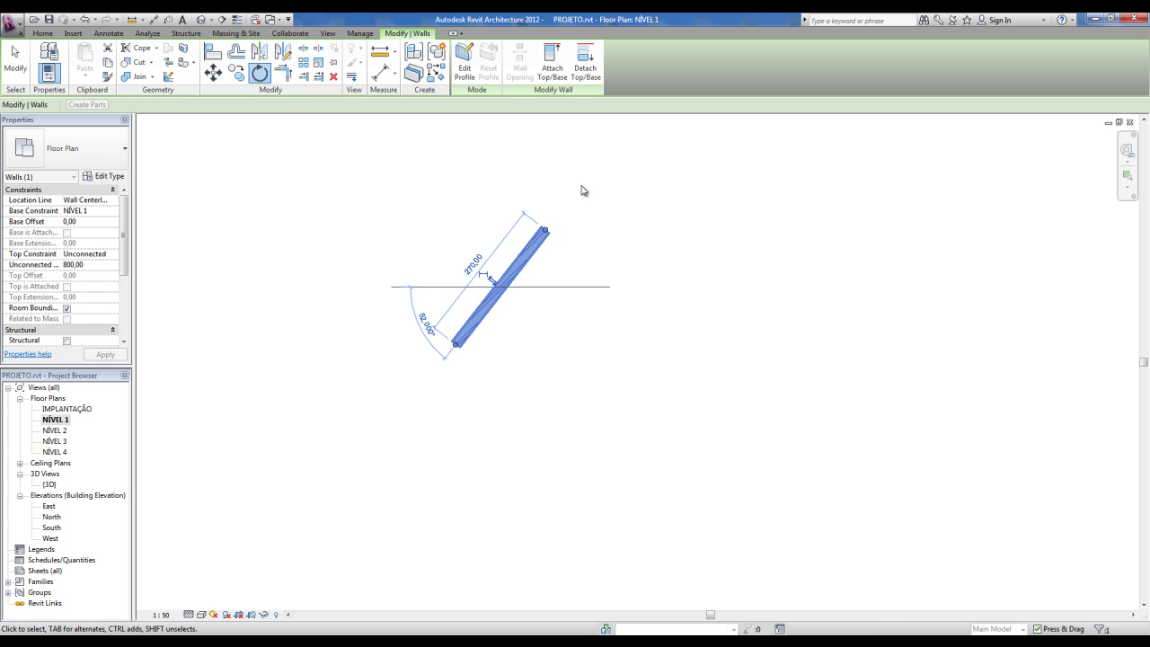
pyautogui.hotkey('ctrl', 'z')
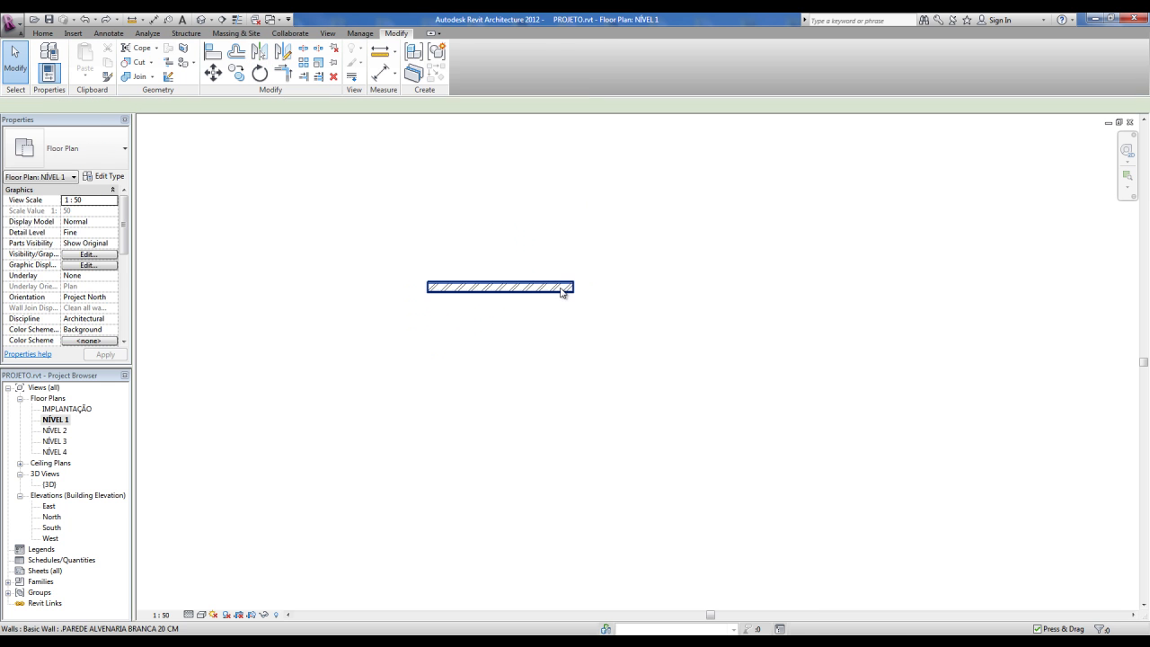
pyautogui.click(562, 287)
pyautogui.click(263, 73)
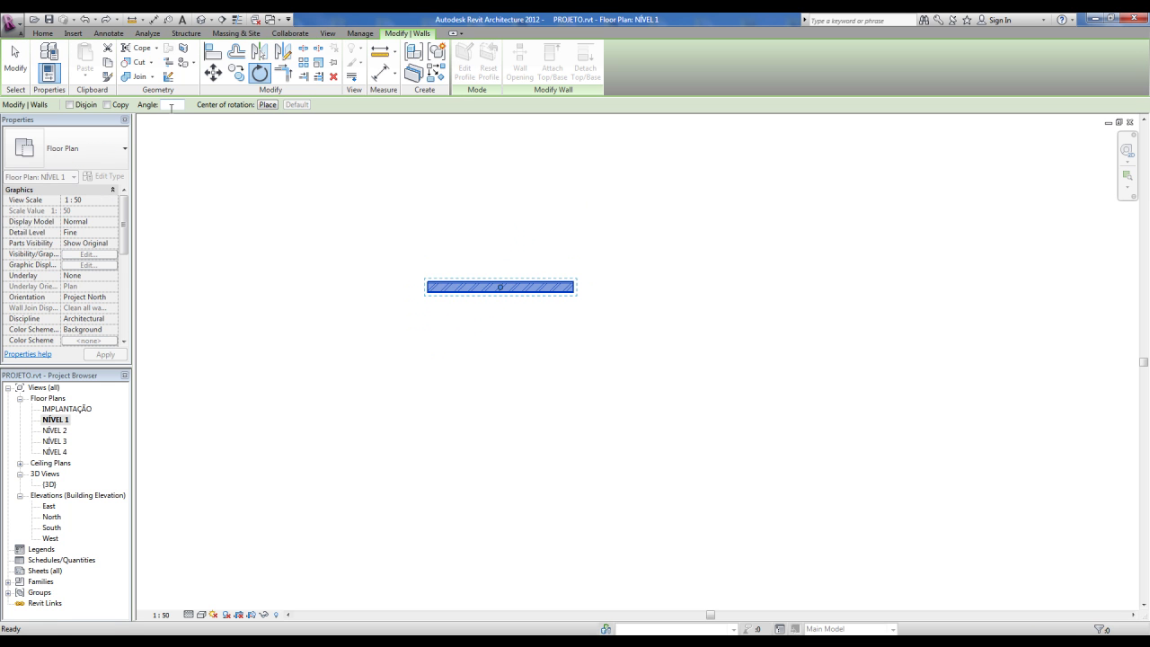
pyautogui.click(107, 105)
pyautogui.write('45')
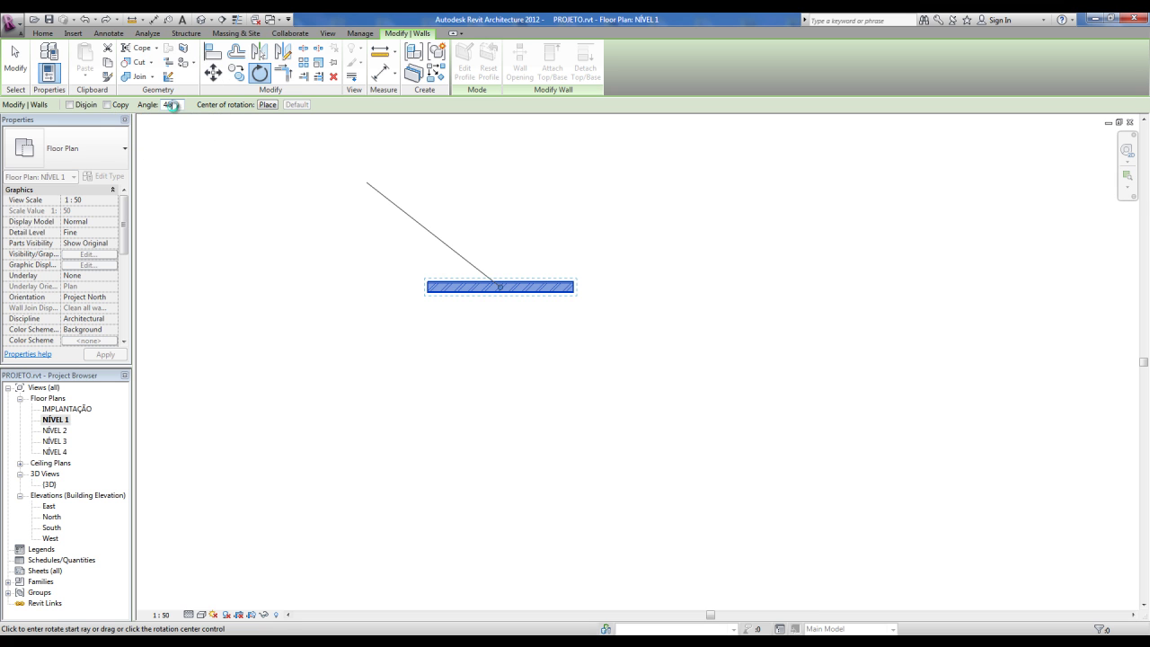
pyautogui.press('Return')
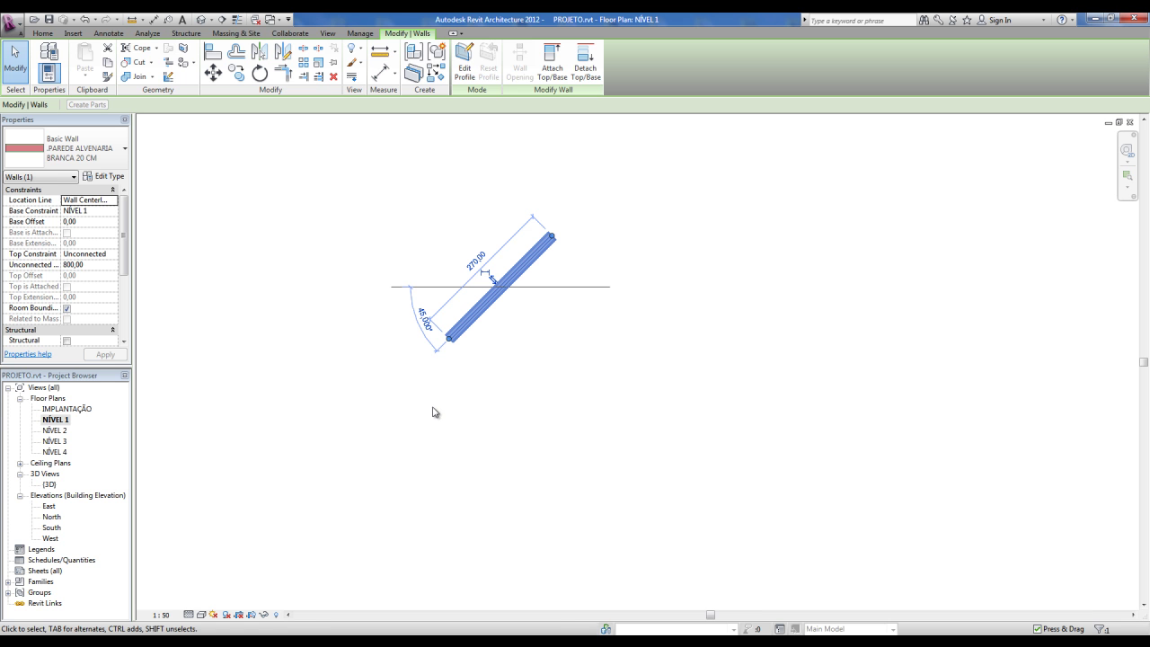
pyautogui.hotkey('ctrl', 'z')
pyautogui.scroll(-3, 434, 405)
pyautogui.moveTo(434, 405); pyautogui.dragTo(473, 369, button='middle')
pyautogui.scroll(2, 516, 300)
pyautogui.scroll(2, 565, 234)
pyautogui.moveTo(563, 239); pyautogui.dragTo(556, 262, button='middle')
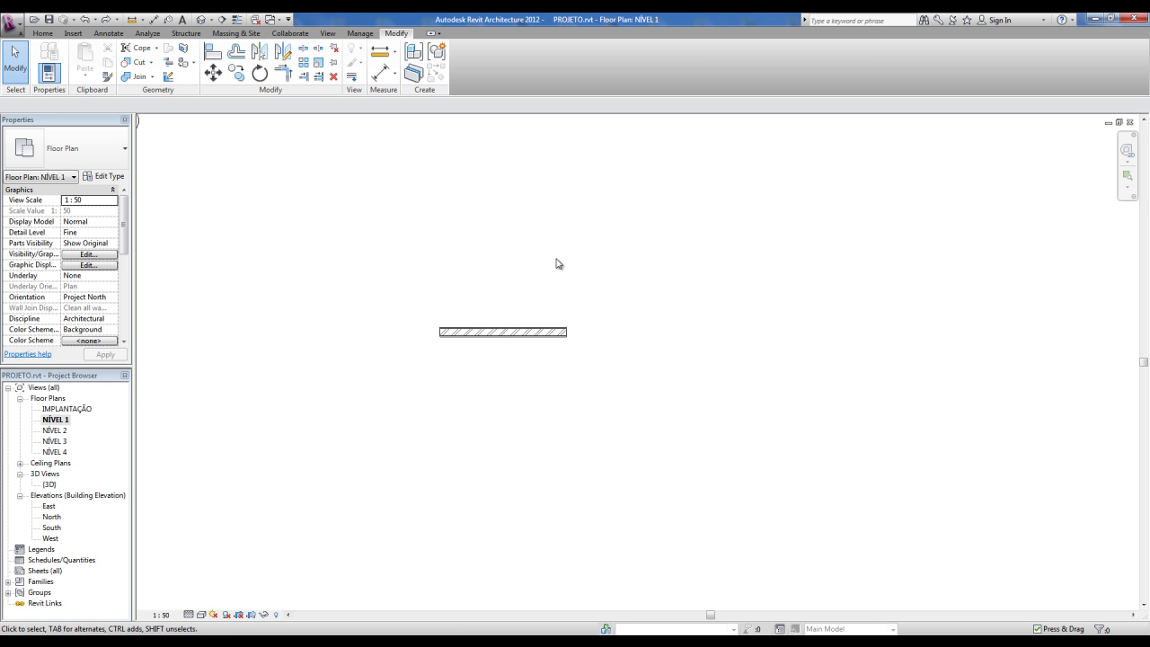
# - Copy the wall upward twice, each copy placed above the previous one
pyautogui.click(533, 333)
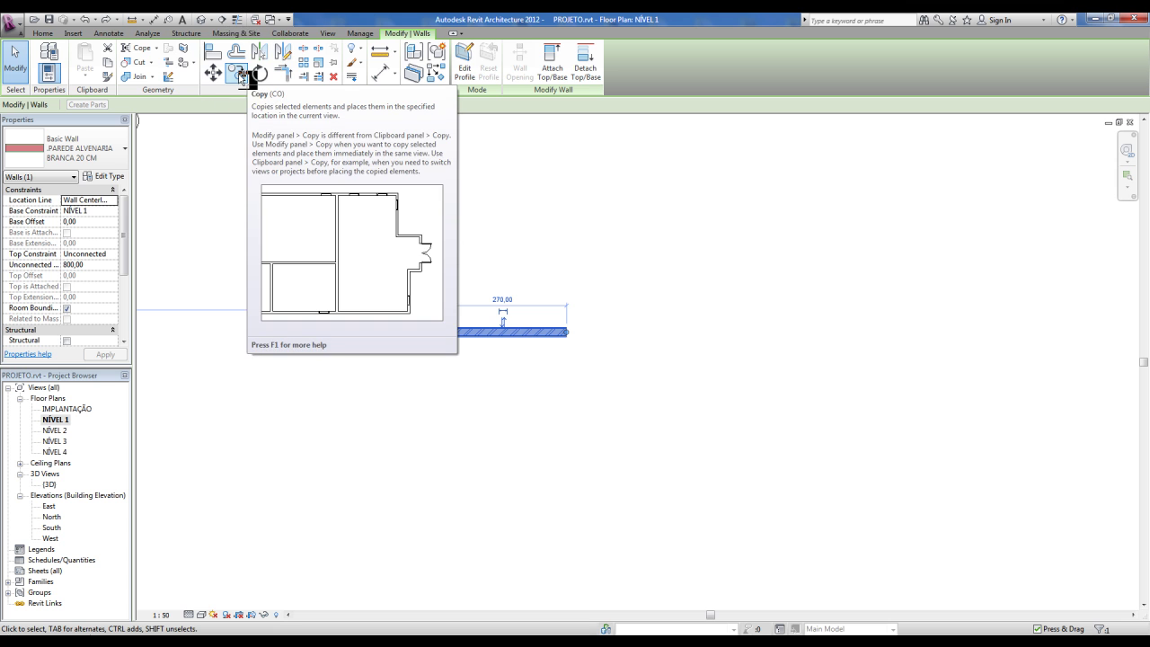
pyautogui.click(241, 76)
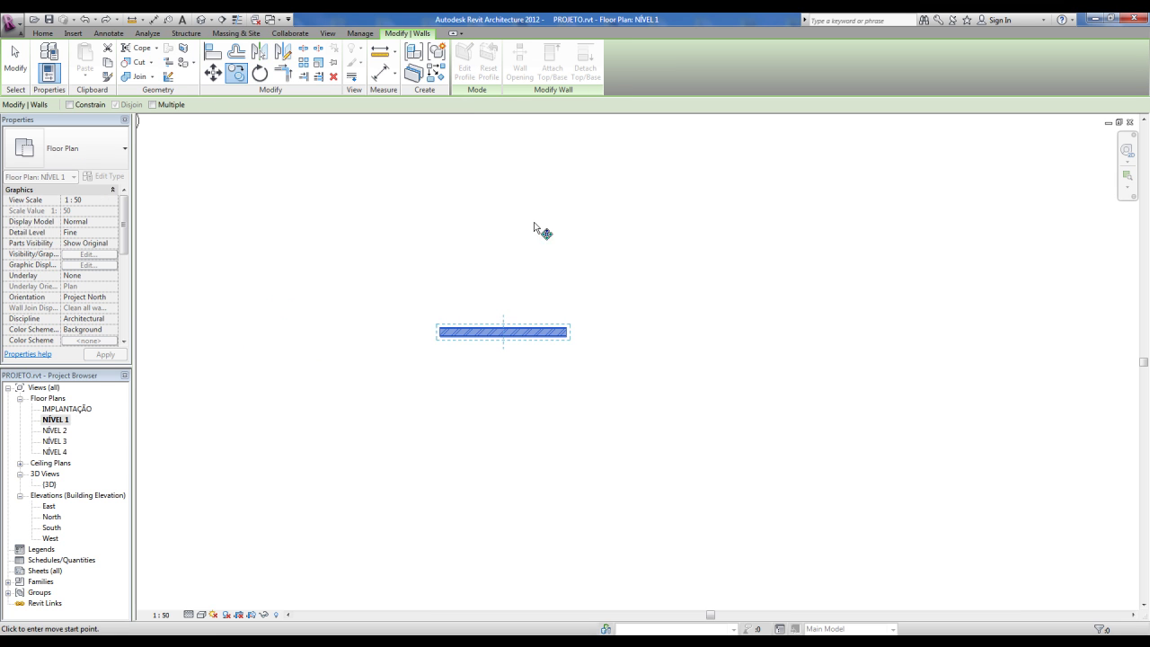
pyautogui.click(589, 288)
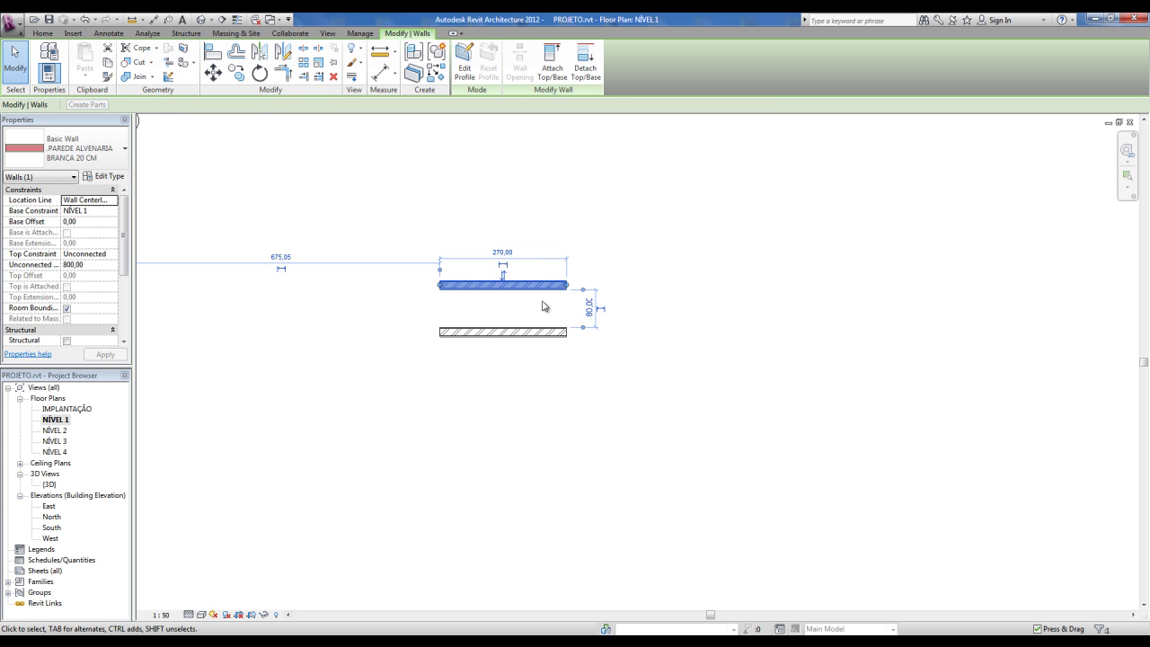
pyautogui.click(241, 76)
pyautogui.click(606, 297)
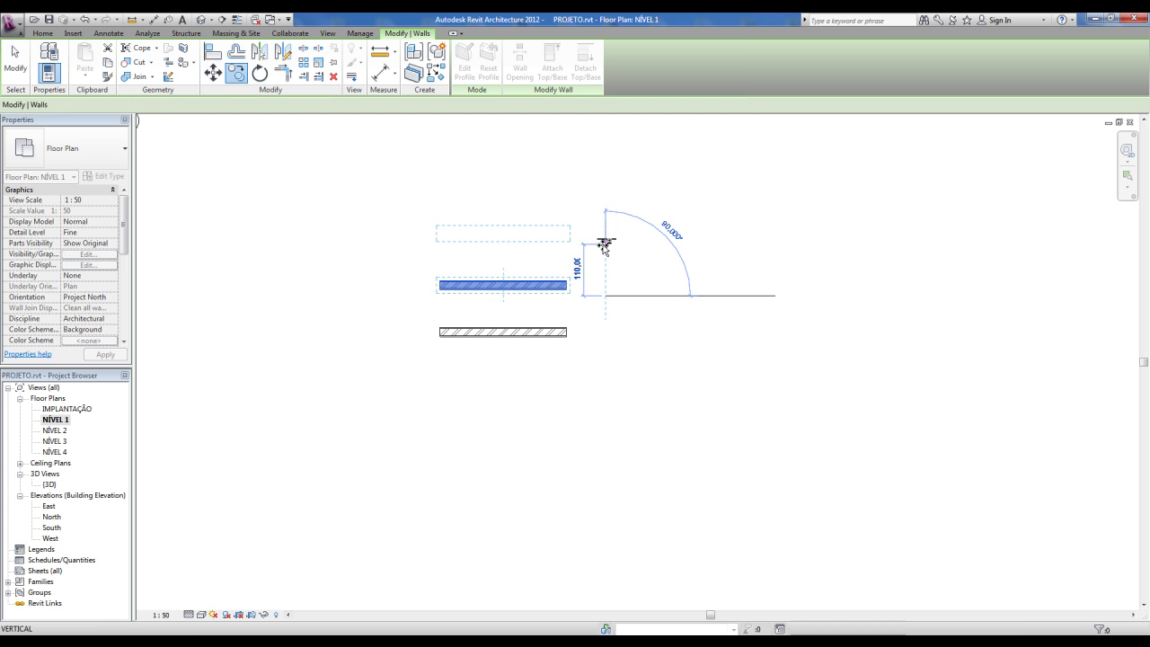
pyautogui.click(604, 247)
pyautogui.moveTo(603, 251); pyautogui.dragTo(537, 304, button='middle')
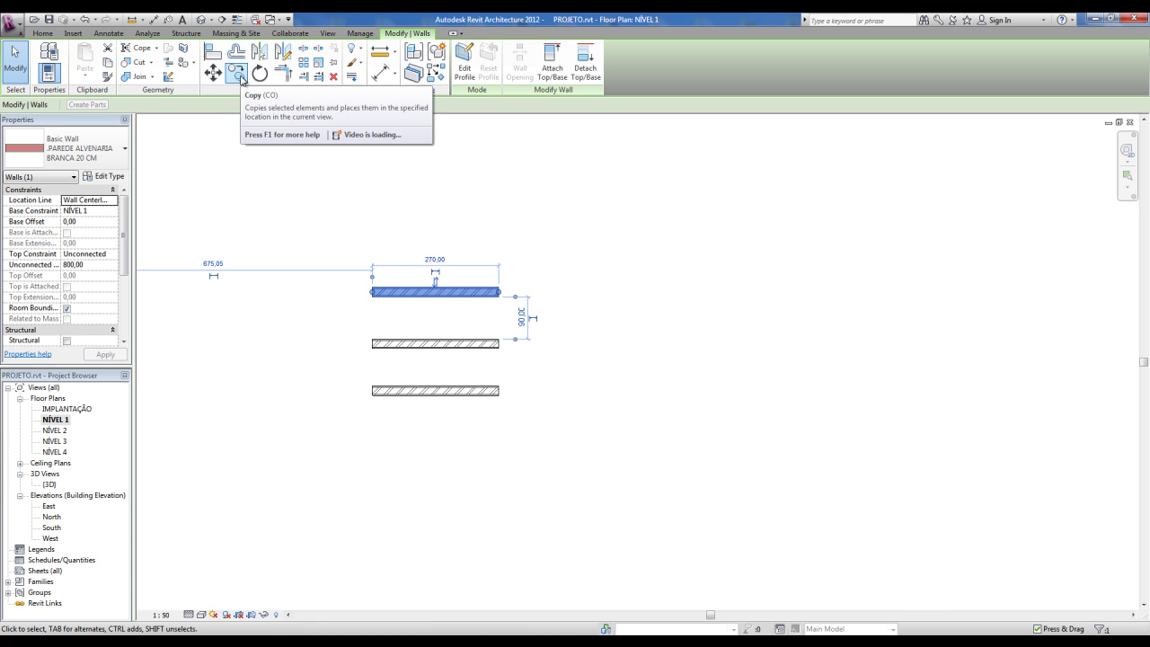
# - With Multiple checked, stack three more copies above the top wall
pyautogui.click(238, 76)
pyautogui.click(152, 105)
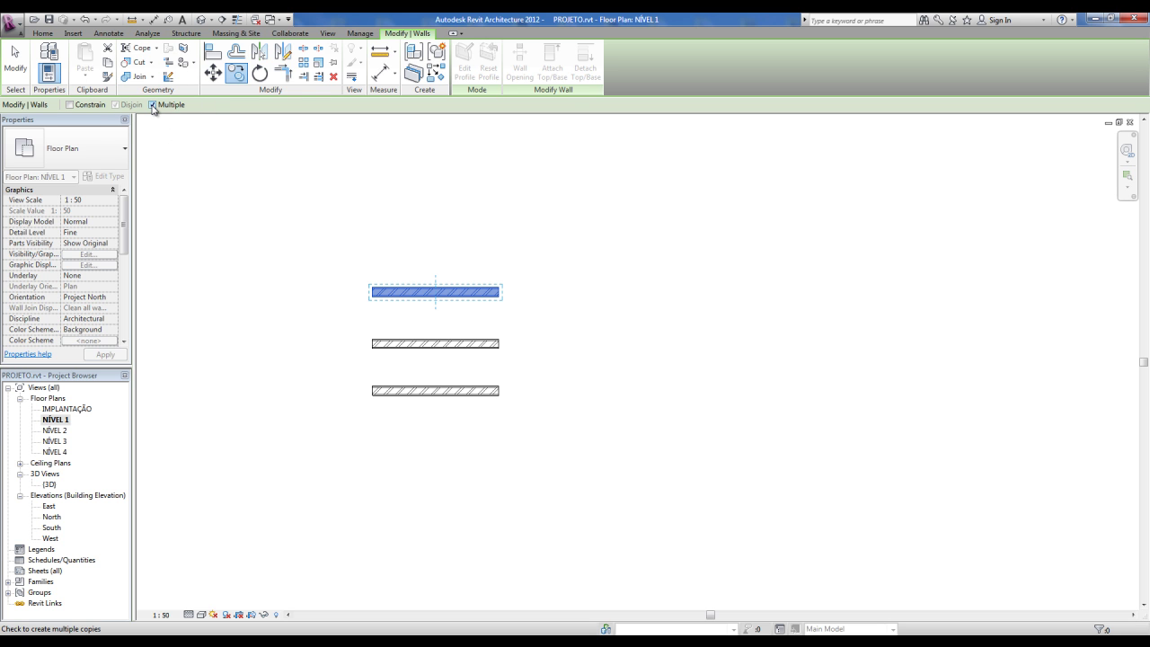
pyautogui.click(70, 105)
pyautogui.click(70, 106)
pyautogui.click(509, 292)
pyautogui.click(509, 260)
pyautogui.click(509, 230)
pyautogui.click(508, 193)
pyautogui.moveTo(508, 193); pyautogui.dragTo(497, 284, button='middle')
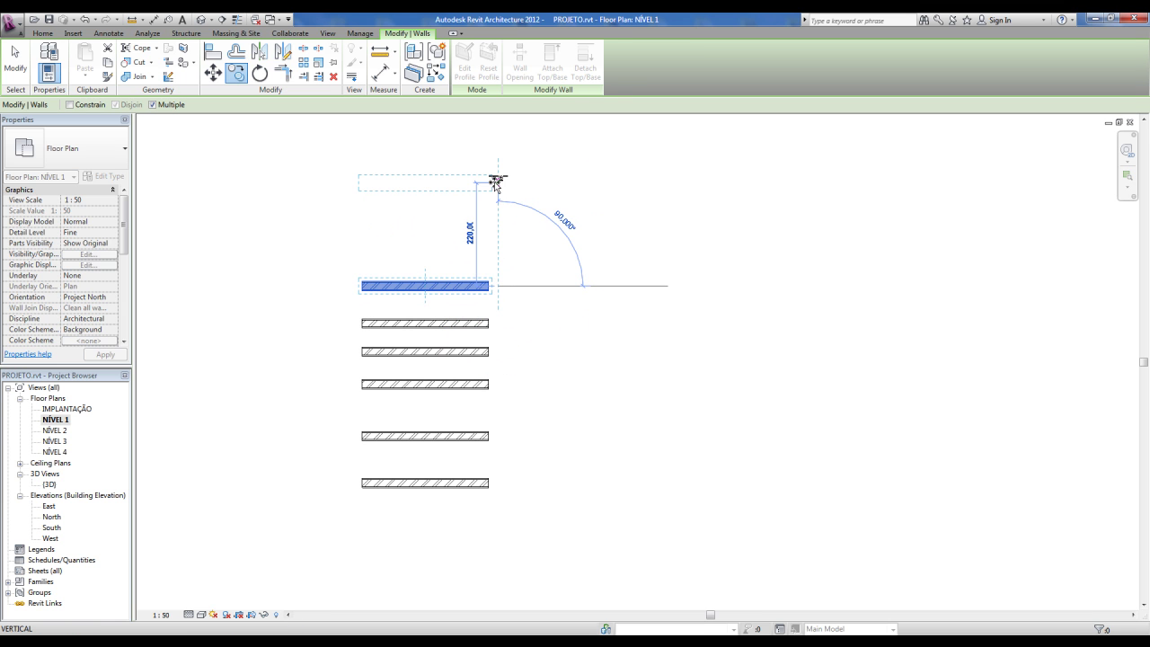
# - Add two more copies, each 50 above the previous
pyautogui.write('50')
pyautogui.press('Return')
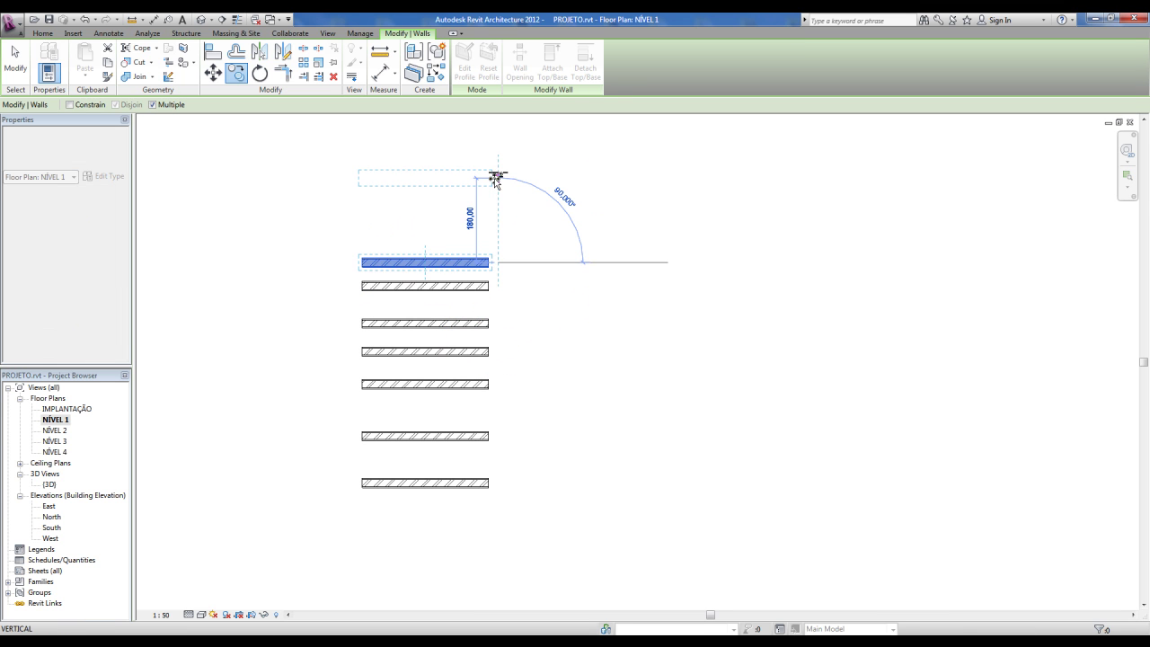
pyautogui.write('50')
pyautogui.press('Return')
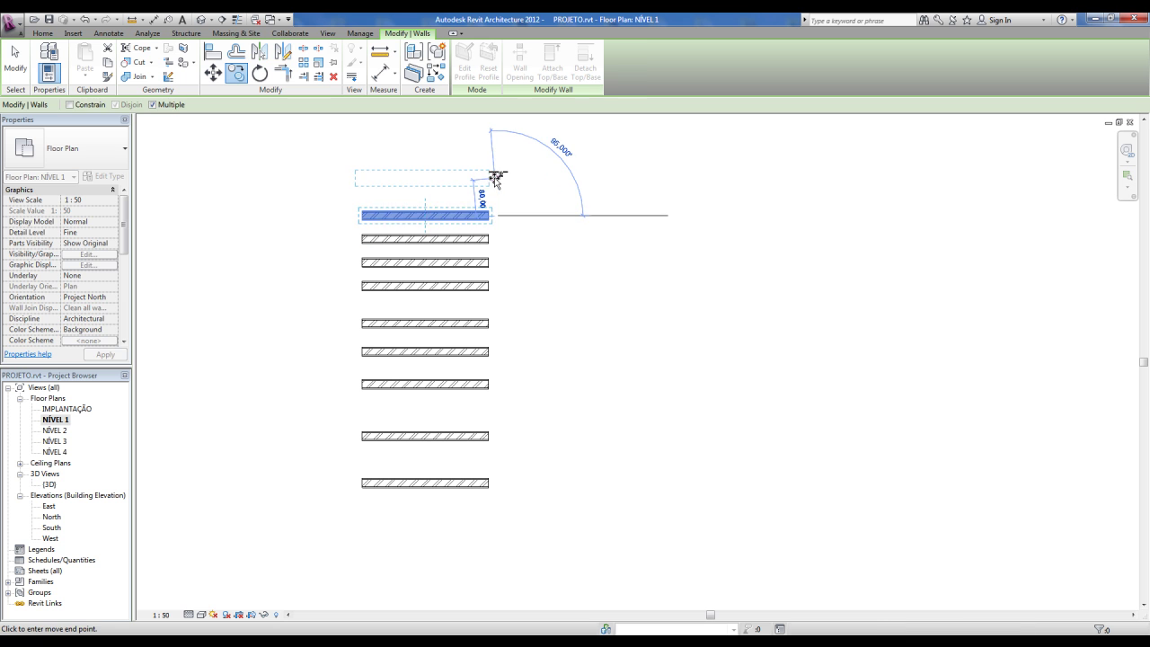
pyautogui.press('Escape')
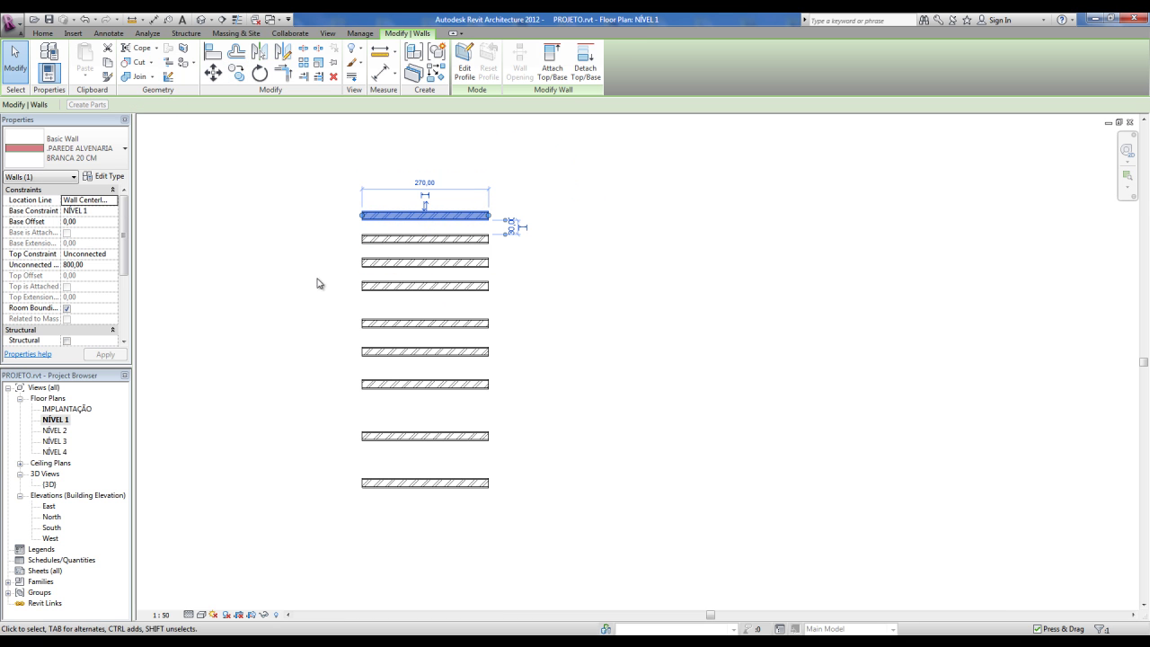
# - Delete the whole stack of wall copies and the original wall
pyautogui.press('Escape')
pyautogui.moveTo(313, 174); pyautogui.dragTo(572, 477)
pyautogui.press('Delete')
pyautogui.click(436, 486)
pyautogui.press('Delete')
# - Draw a closed triangle of three walls, including a 210-long diagonal at 45°
pyautogui.press('w')
pyautogui.press('a')
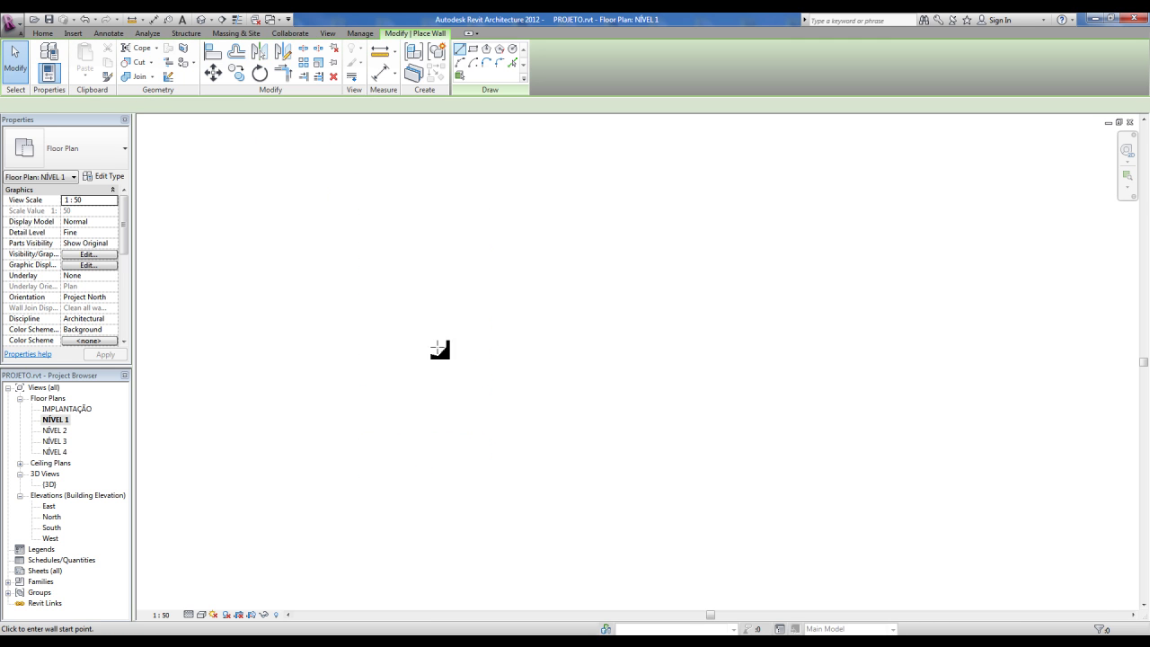
pyautogui.click(411, 349)
pyautogui.click(410, 468)
pyautogui.click(486, 400)
pyautogui.click(411, 349)
pyautogui.press('Escape')
pyautogui.press('Escape')
pyautogui.scroll(-3, 505, 358)
pyautogui.scroll(-1, 509, 305)
# - Move the triangle between grids B and C, just left of grid line C
pyautogui.moveTo(511, 288); pyautogui.dragTo(597, 388)
pyautogui.moveTo(542, 330); pyautogui.dragTo(360, 348)
pyautogui.scroll(2, 375, 285)
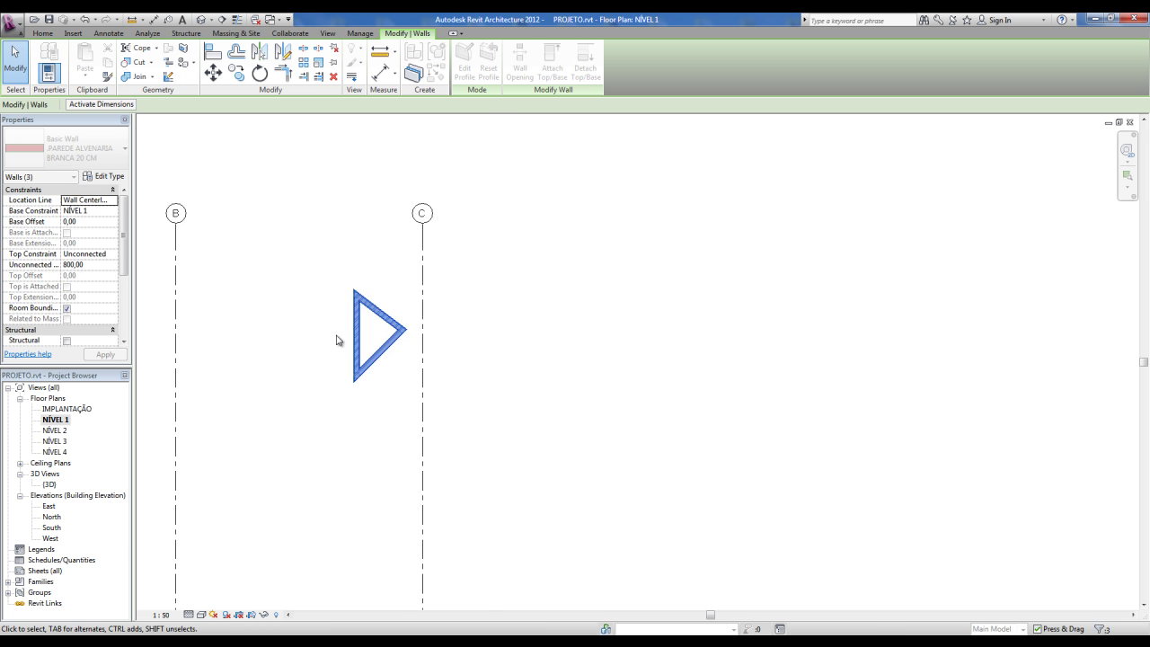
pyautogui.press('Escape')
pyautogui.moveTo(323, 213); pyautogui.dragTo(490, 502)
pyautogui.scroll(-1, 462, 423)
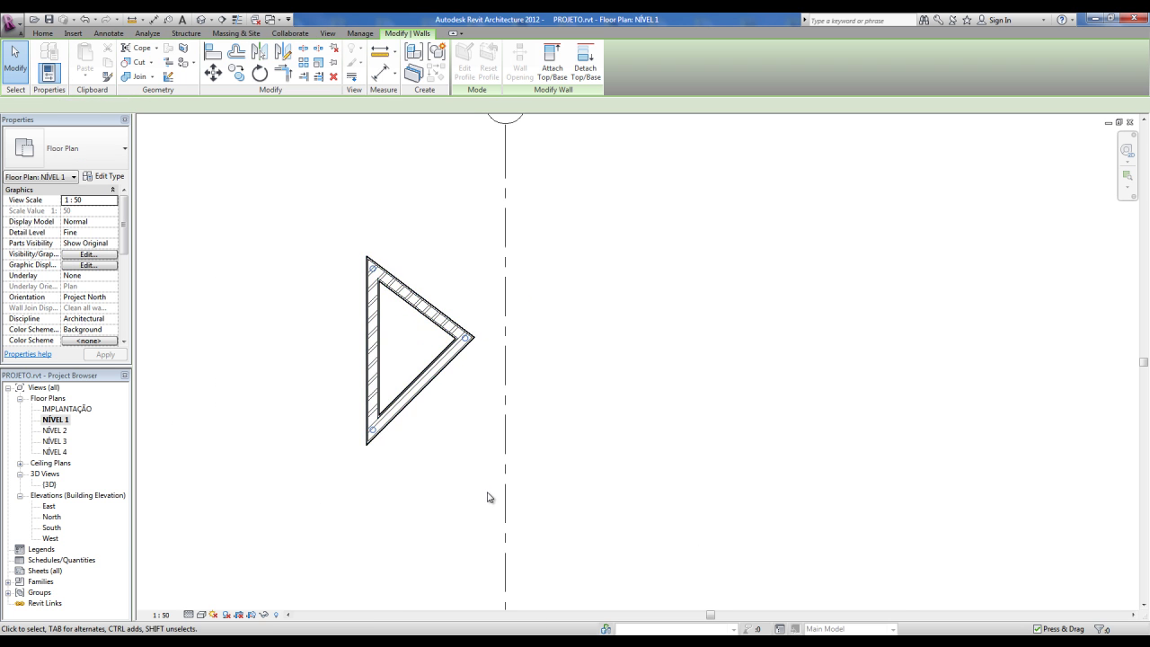
pyautogui.scroll(-1, 449, 377)
pyautogui.scroll(-1, 444, 388)
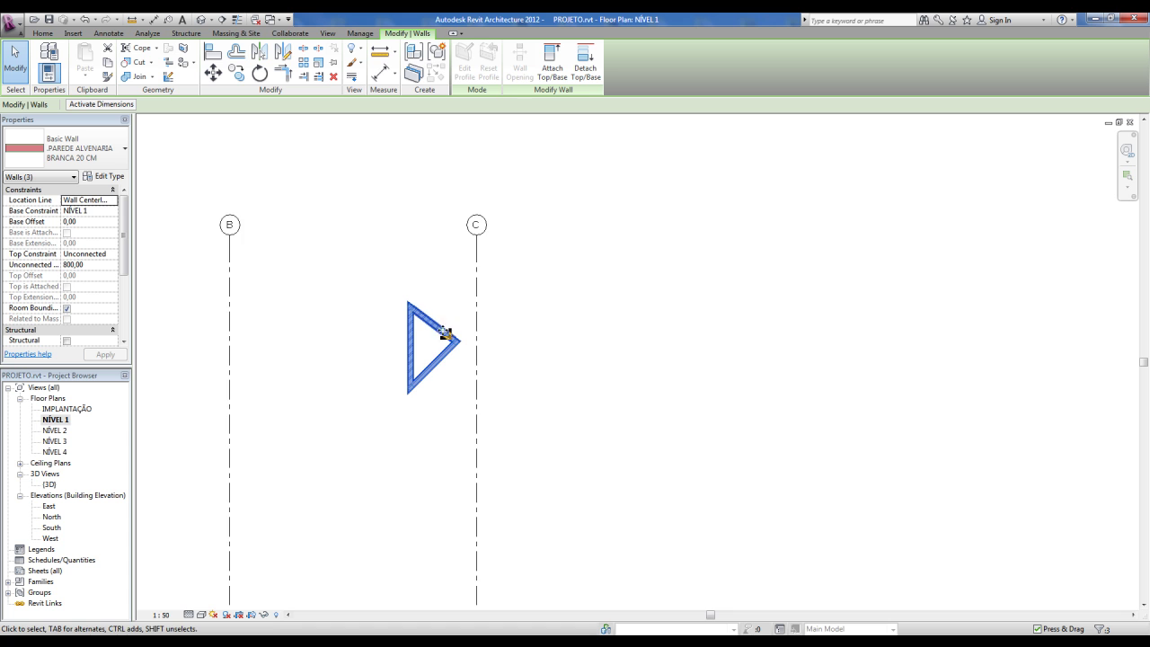
pyautogui.scroll(2, 447, 326)
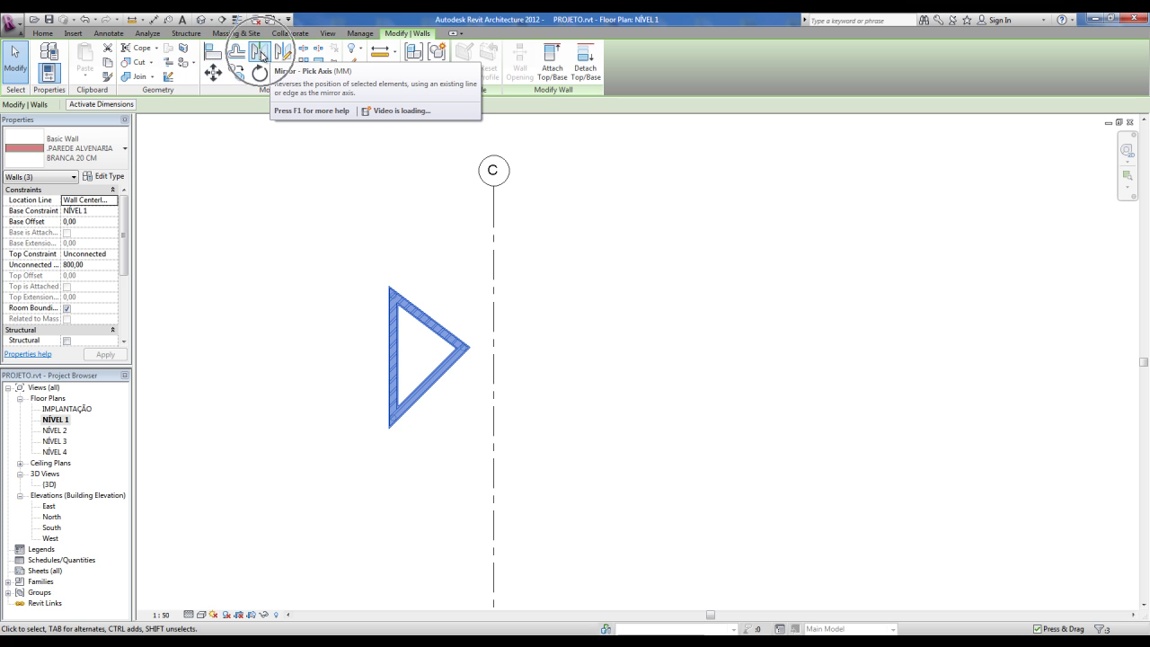
# - Mirror a copy of the triangle across grid C, then undo it
pyautogui.click(261, 56)
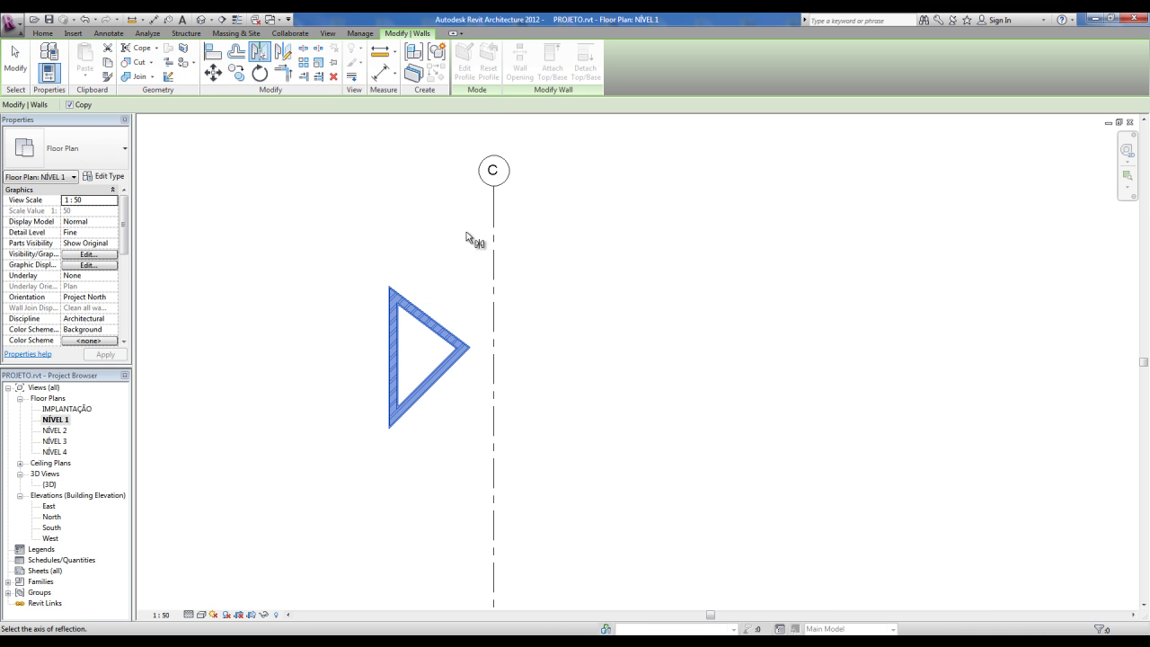
pyautogui.click(494, 270)
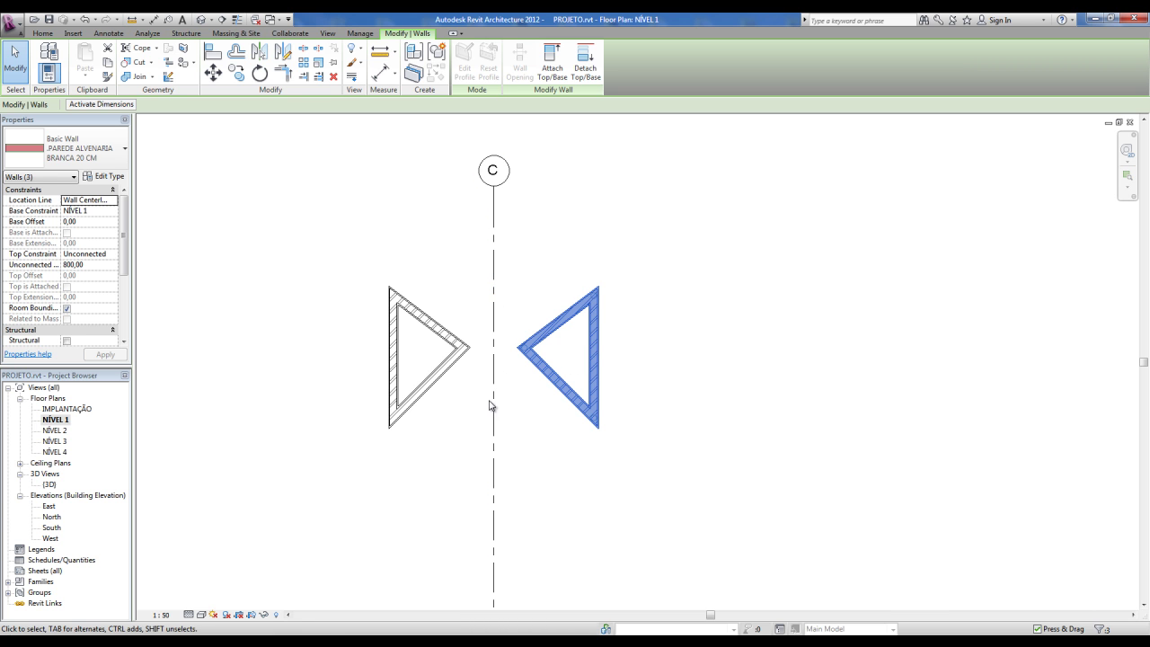
pyautogui.hotkey('ctrl', 'z')
# - Move the triangle walls to sit right of grid line C
pyautogui.moveTo(336, 250); pyautogui.dragTo(485, 476)
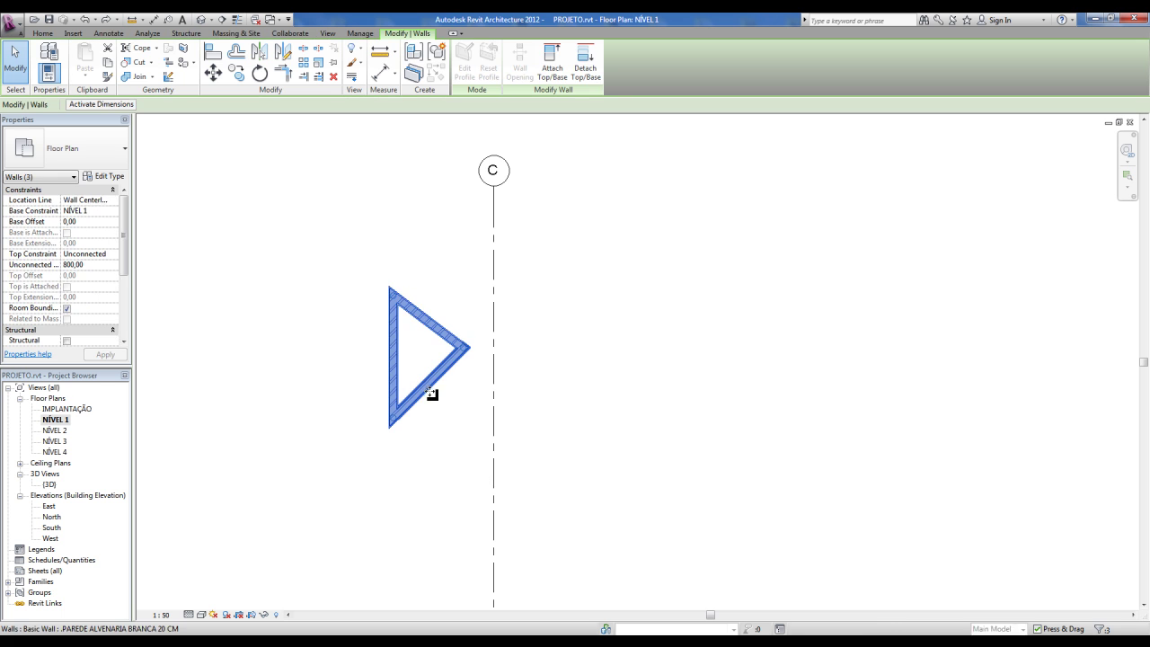
pyautogui.moveTo(434, 393); pyautogui.dragTo(711, 383)
pyautogui.moveTo(710, 384); pyautogui.dragTo(640, 391, button='middle')
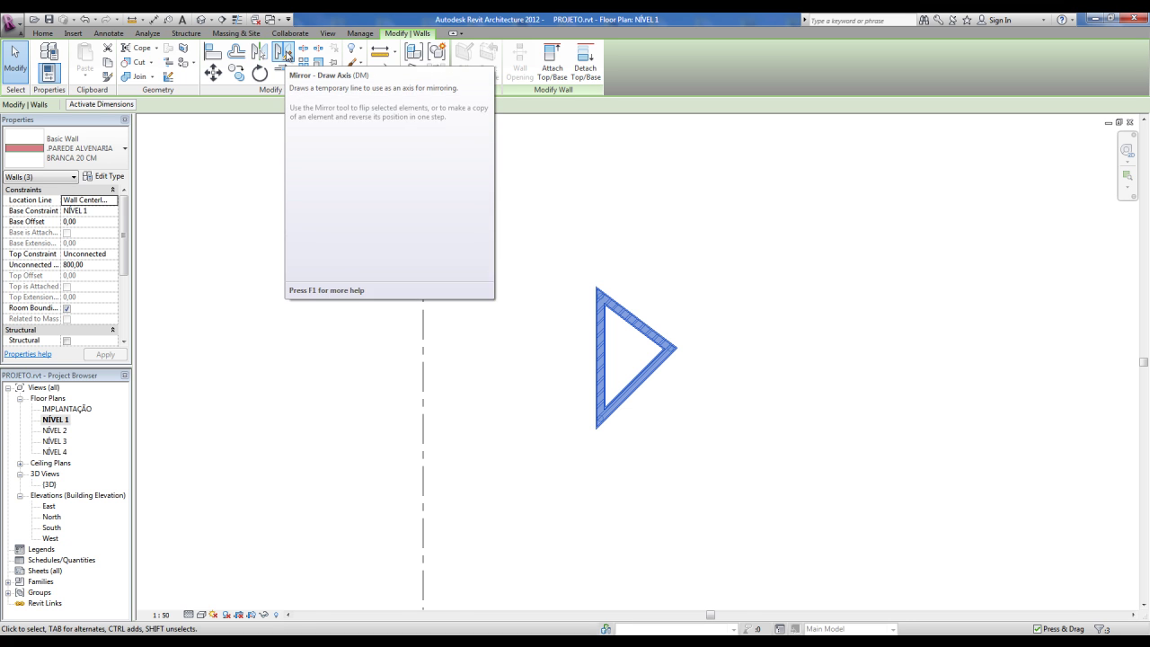
# - Mirror the triangle across a drawn vertical axis, then undo the mirrored copy
pyautogui.click(286, 54)
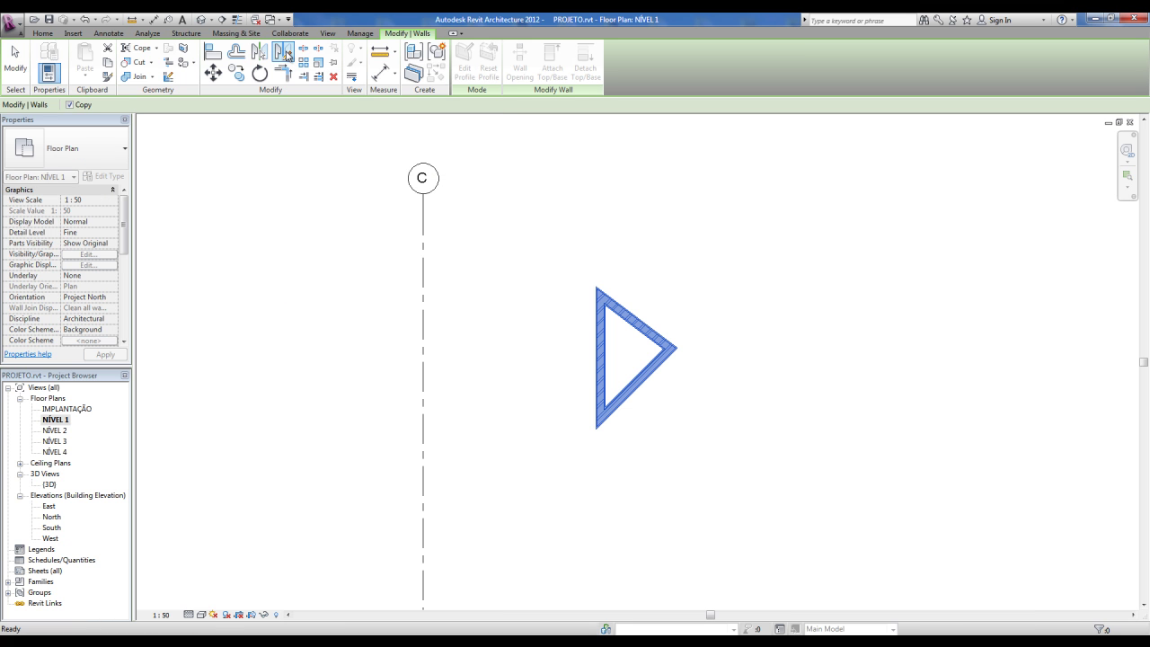
pyautogui.click(714, 258)
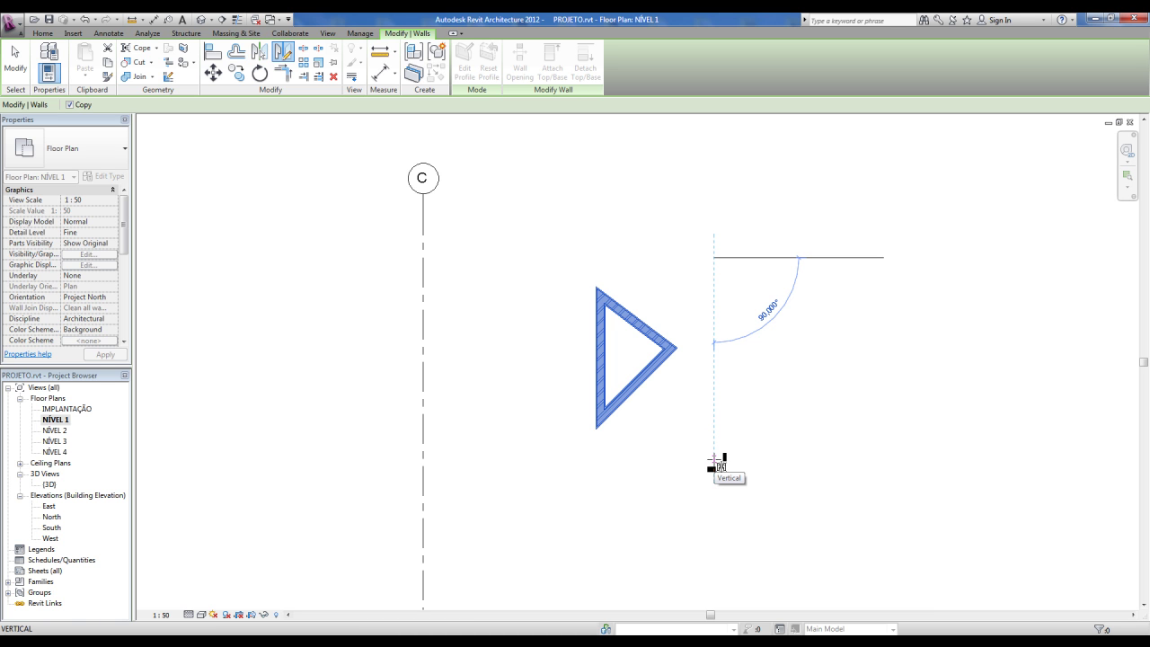
pyautogui.click(714, 460)
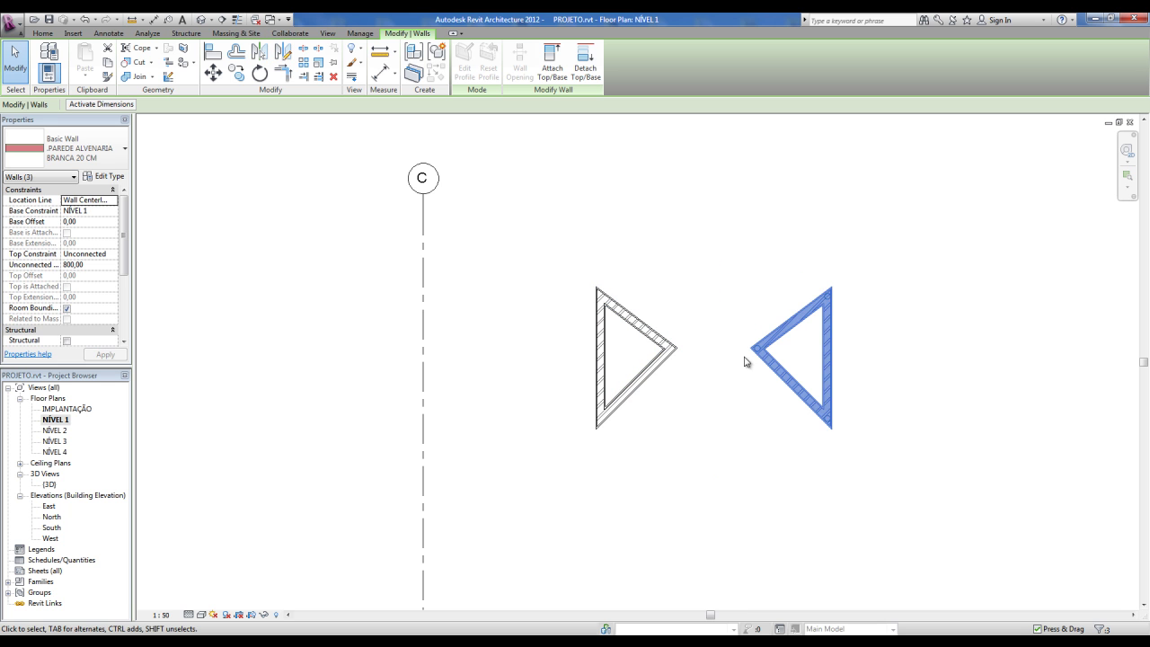
pyautogui.moveTo(800, 374)
pyautogui.mouseDown(button='middle')
pyautogui.moveTo(706, 386)
pyautogui.moveTo(410, 377)
pyautogui.mouseUp(button='middle')
pyautogui.click(688, 459)
pyautogui.hotkey('ctrl', 'z')
pyautogui.moveTo(287, 231); pyautogui.dragTo(437, 441)
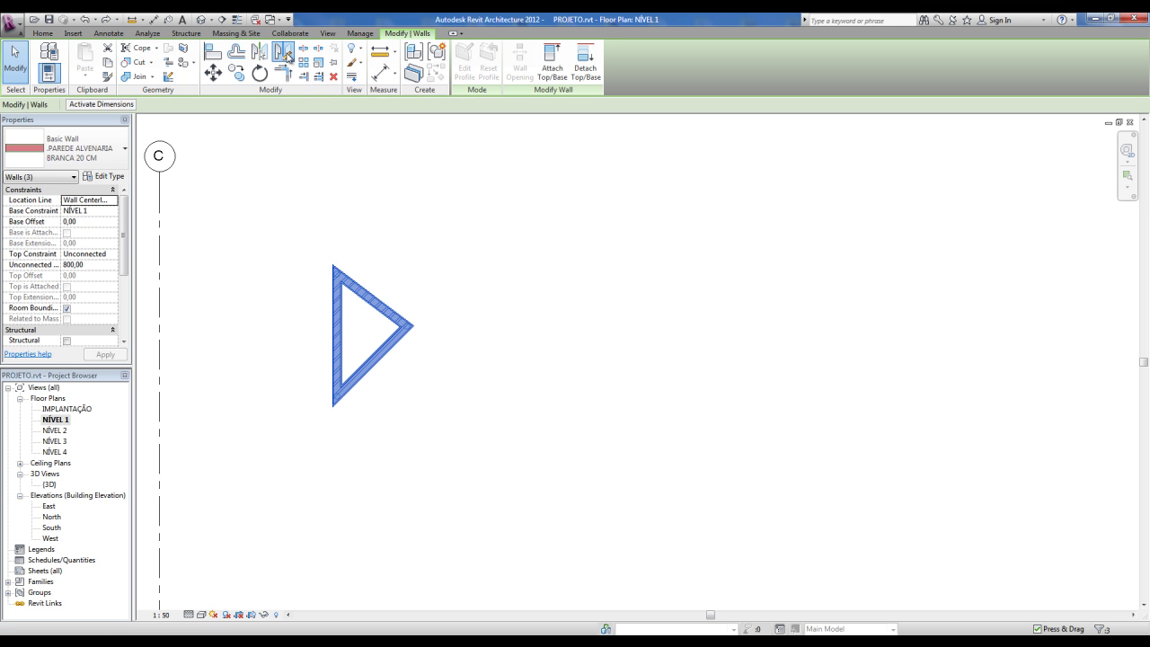
# - Flip the triangle across a vertical axis at its right side, without keeping the original
pyautogui.click(288, 56)
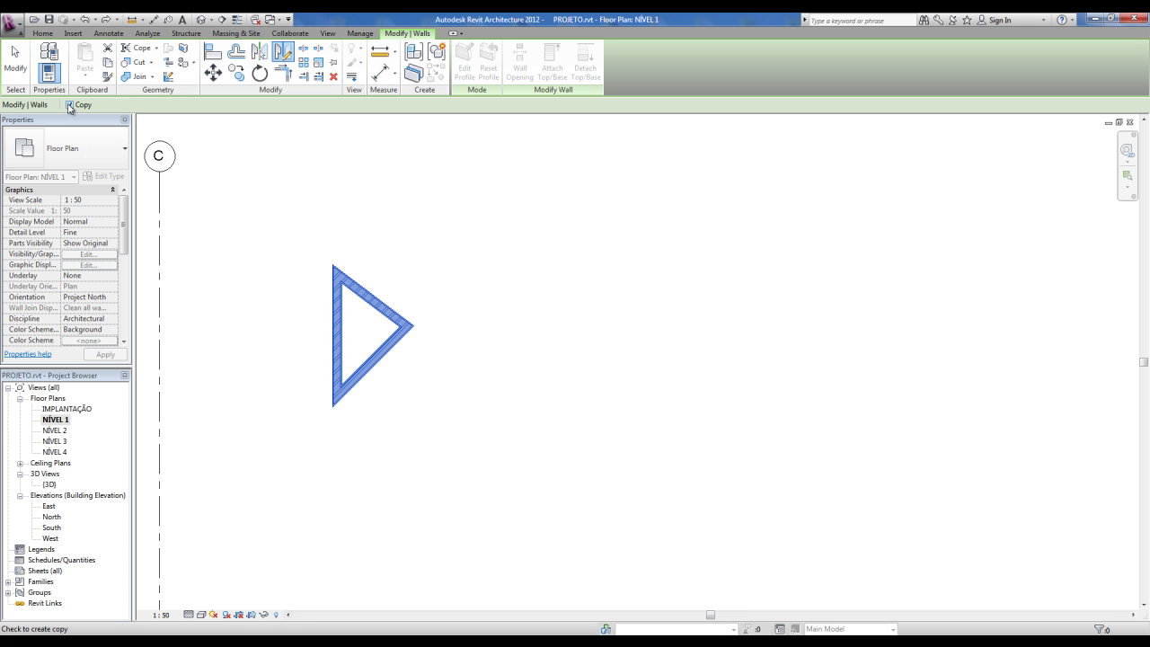
pyautogui.click(466, 253)
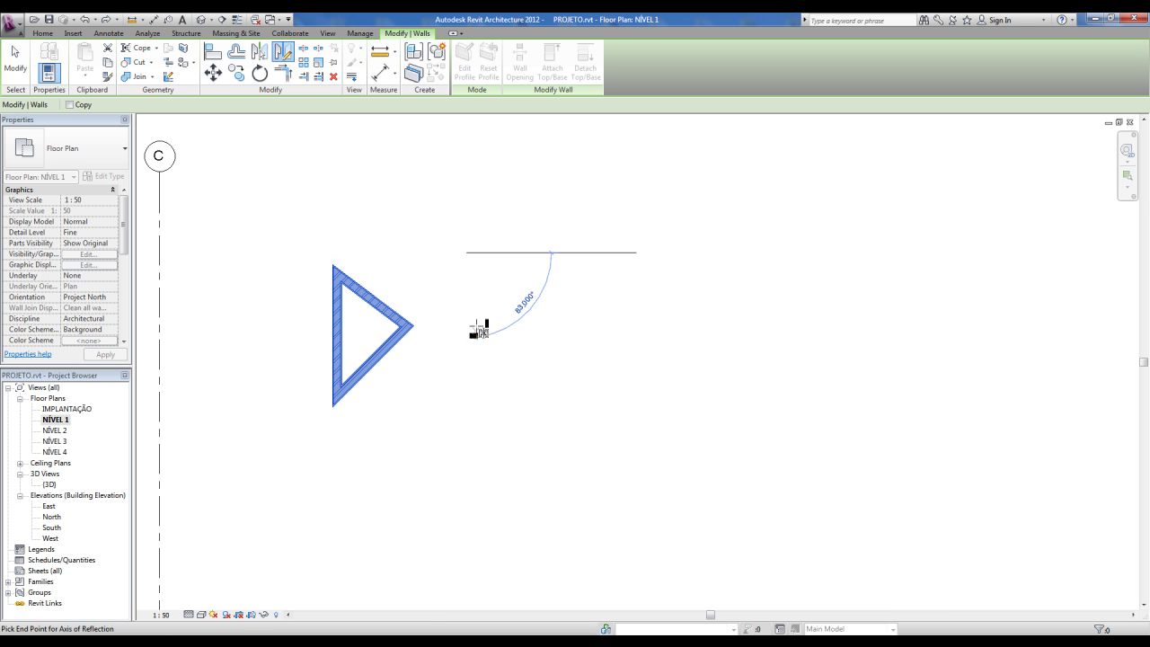
pyautogui.click(466, 420)
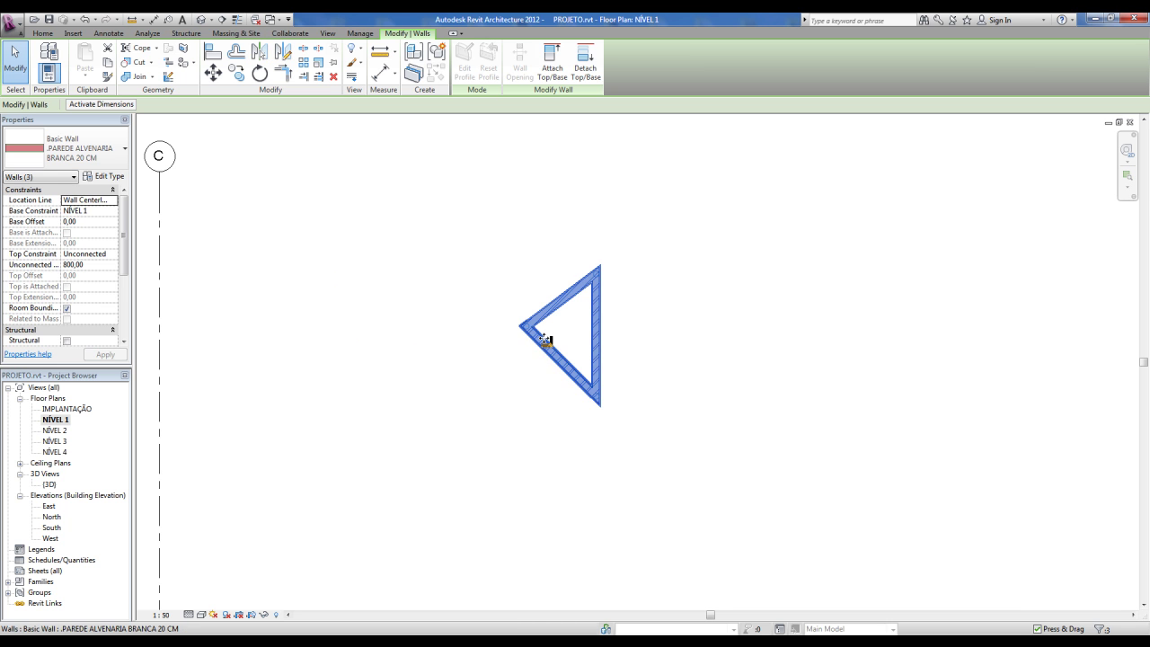
pyautogui.click(486, 437)
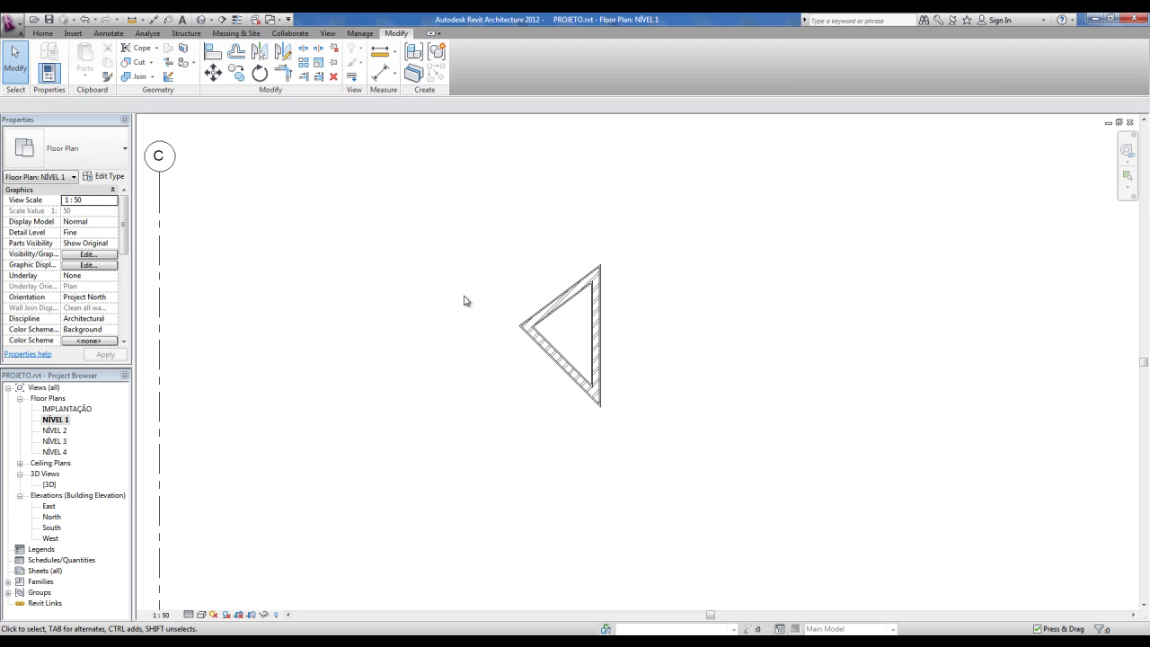
pyautogui.scroll(-1, 462, 298)
pyautogui.moveTo(478, 241); pyautogui.dragTo(649, 437)
# - Delete the triangle, then draw a 300-long horizontal wall and a separate 260-long vertical wall below right
pyautogui.press('Delete')
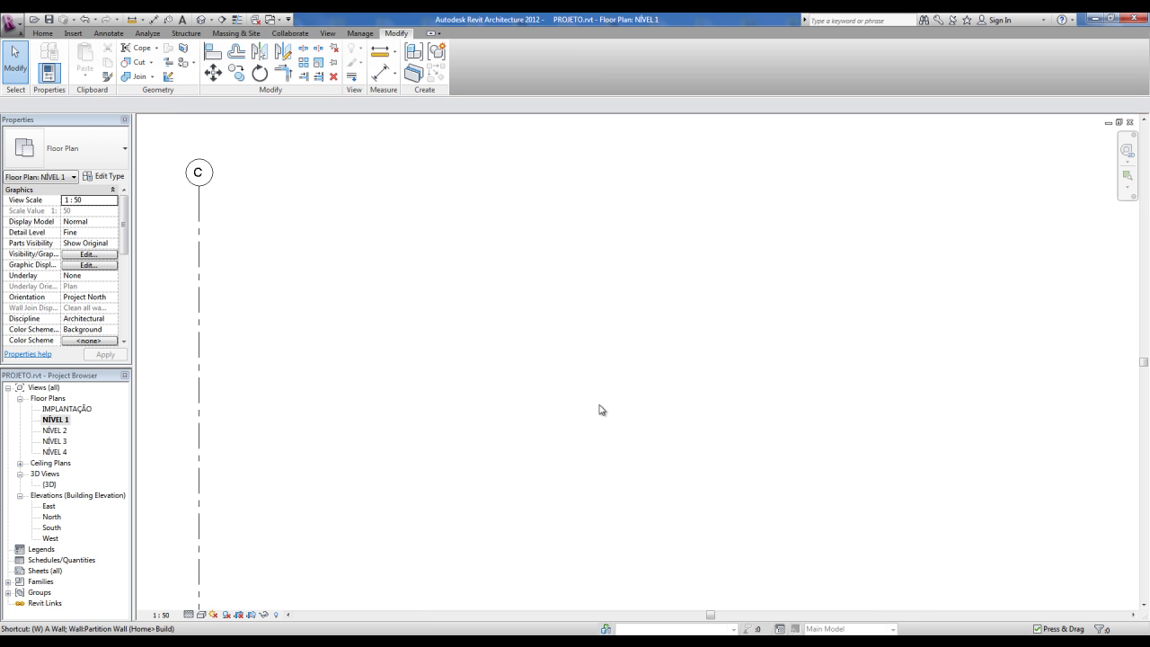
pyautogui.press('a')
pyautogui.click(472, 304)
pyautogui.click(594, 304)
pyautogui.press('Escape')
pyautogui.click(627, 339)
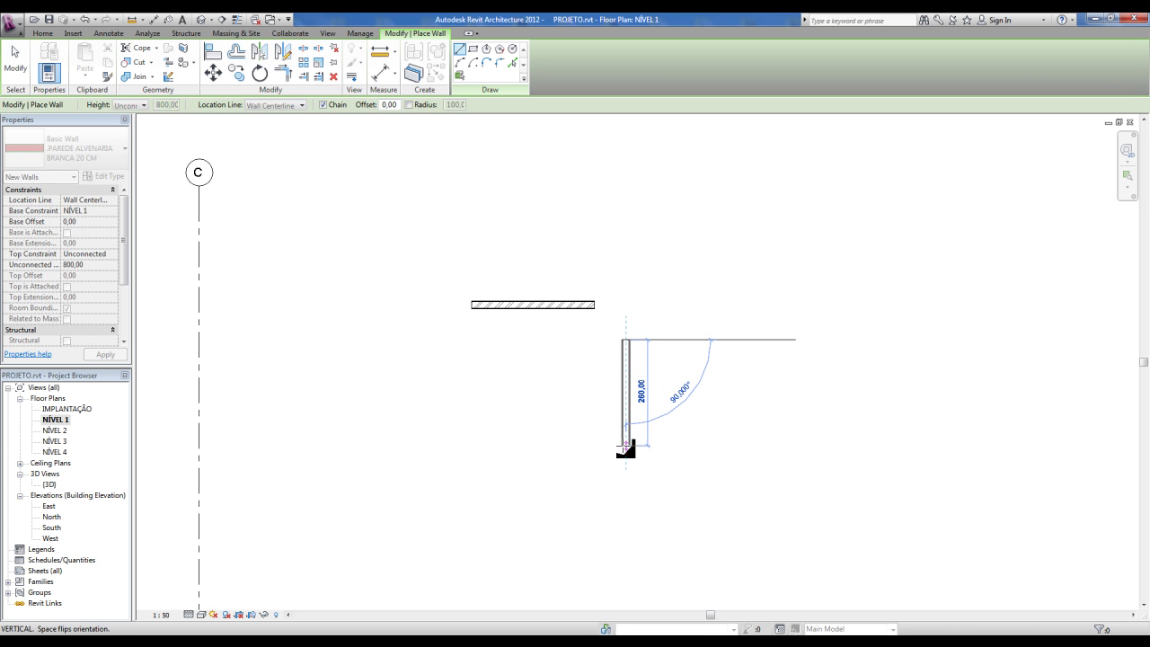
pyautogui.click(626, 446)
pyautogui.press('Escape')
pyautogui.press('Escape')
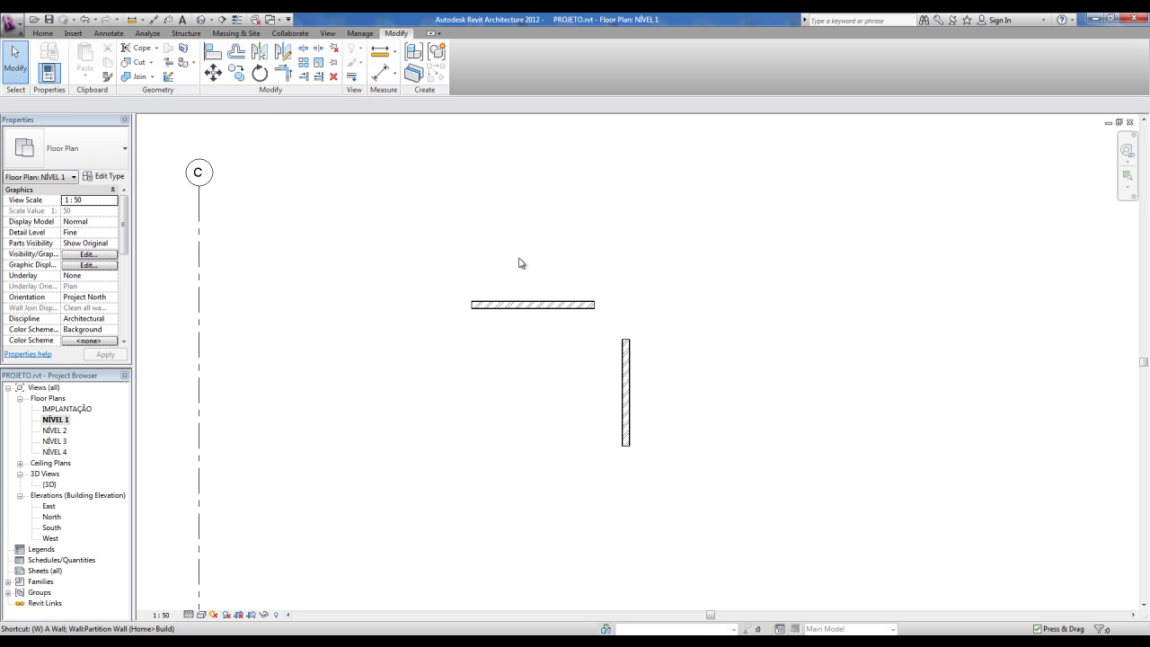
# - Draw a short vertical wall above and left of the horizontal wall
pyautogui.press('w')
pyautogui.press('a')
pyautogui.click(431, 204)
pyautogui.click(430, 250)
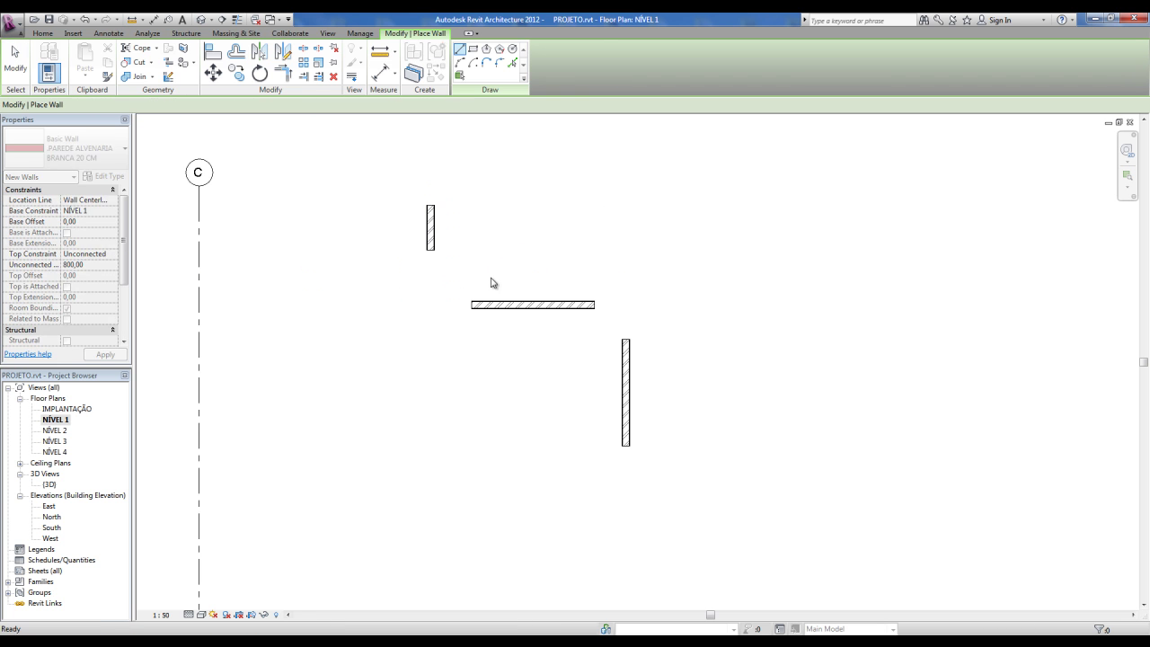
pyautogui.press('Escape')
pyautogui.press('Escape')
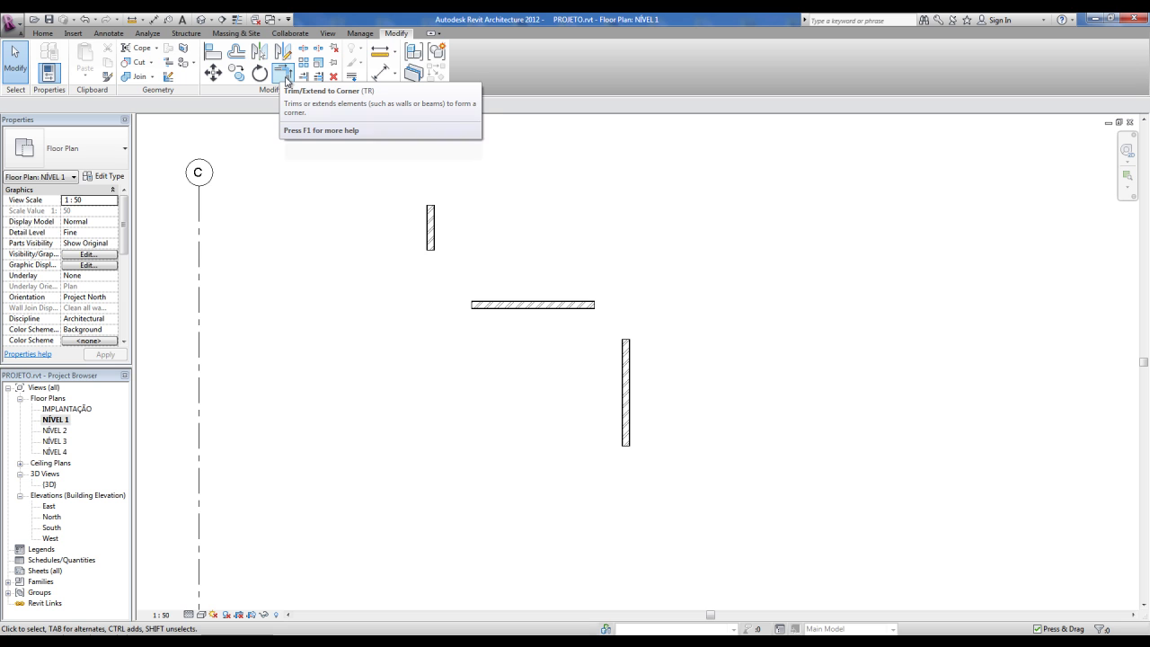
# - Trim/extend the horizontal wall into corners with the long and short vertical walls
pyautogui.click(285, 79)
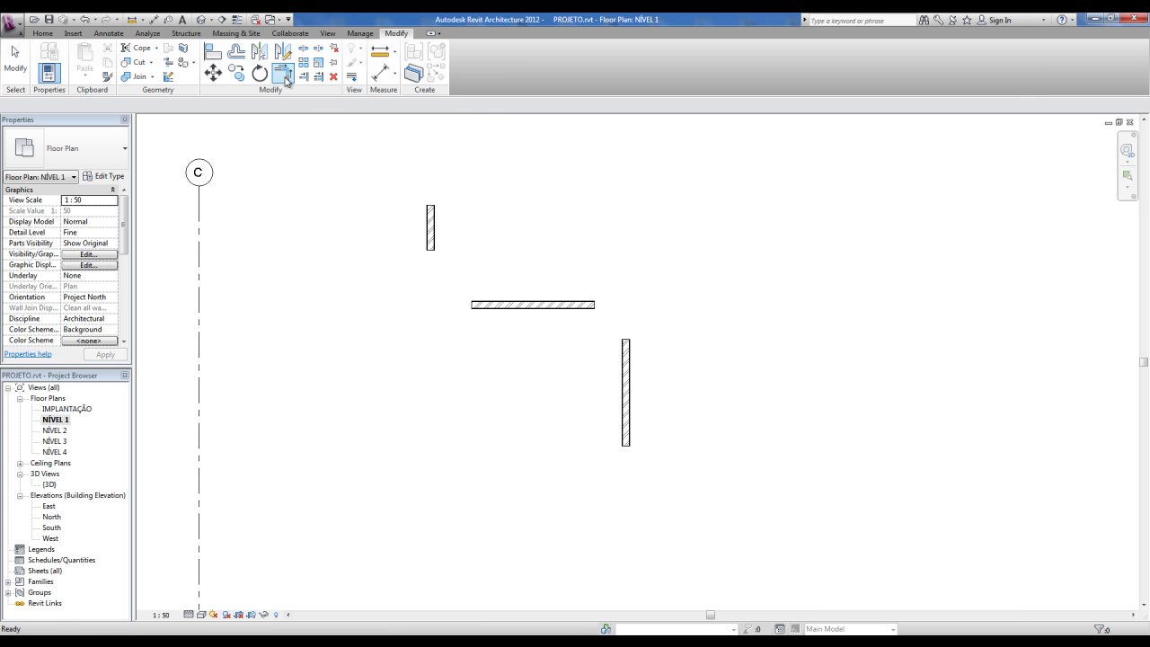
pyautogui.click(591, 307)
pyautogui.click(627, 361)
pyautogui.click(545, 309)
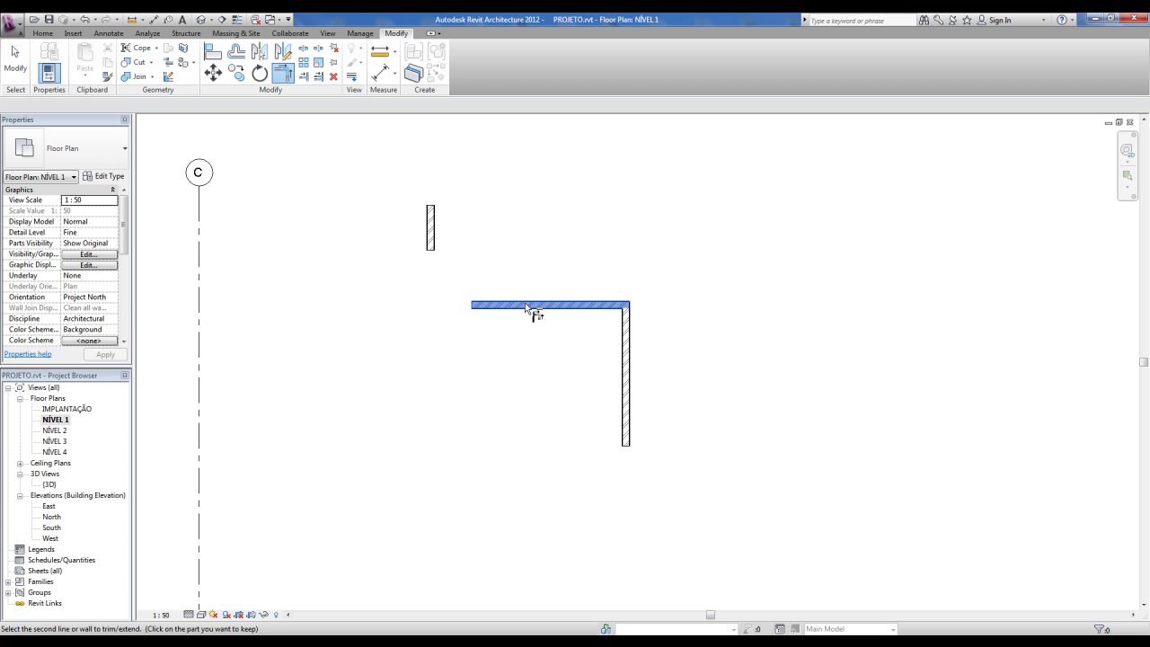
pyautogui.click(433, 244)
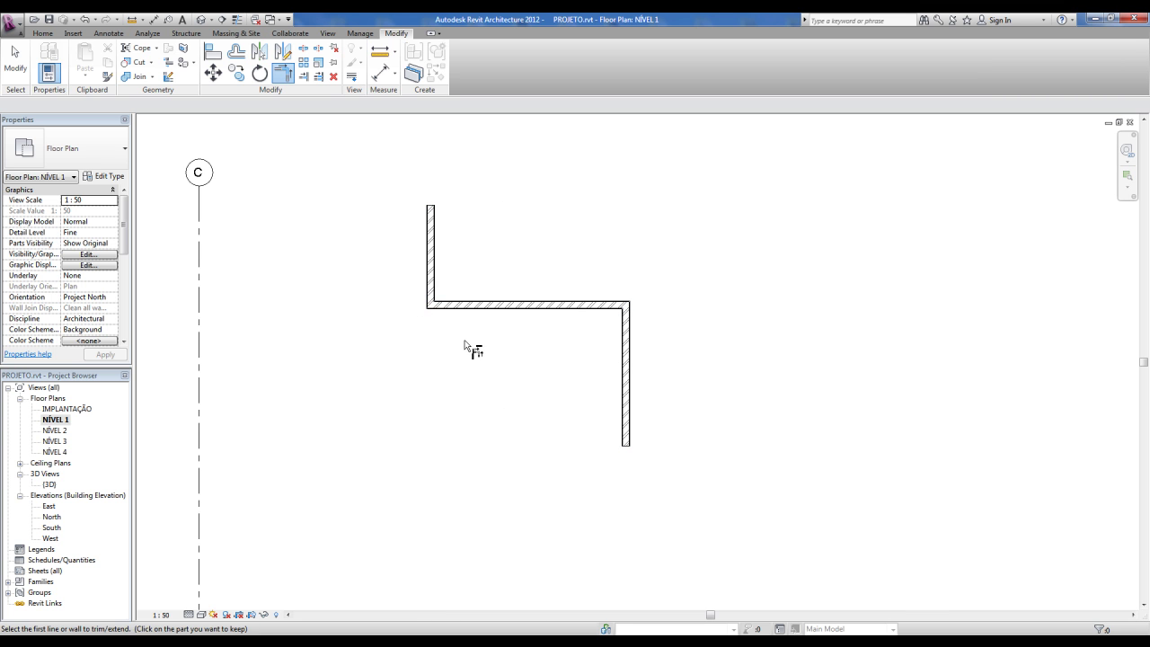
pyautogui.press('Escape')
pyautogui.press('Escape')
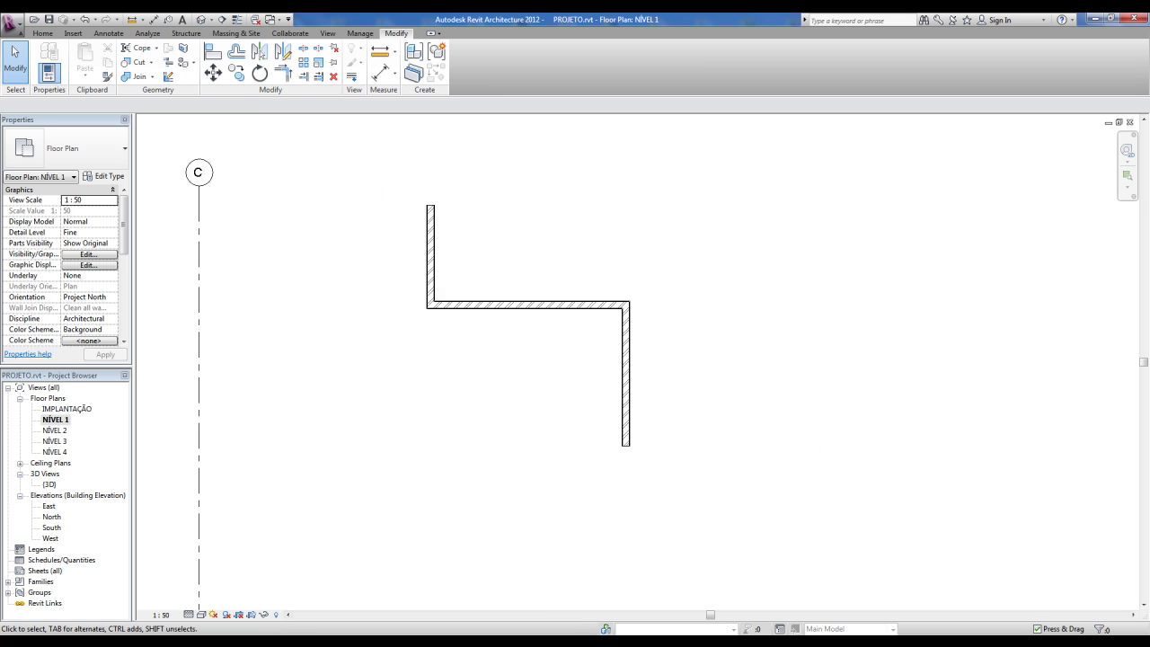
pyautogui.click(1008, 632)
pyautogui.click(1109, 592)
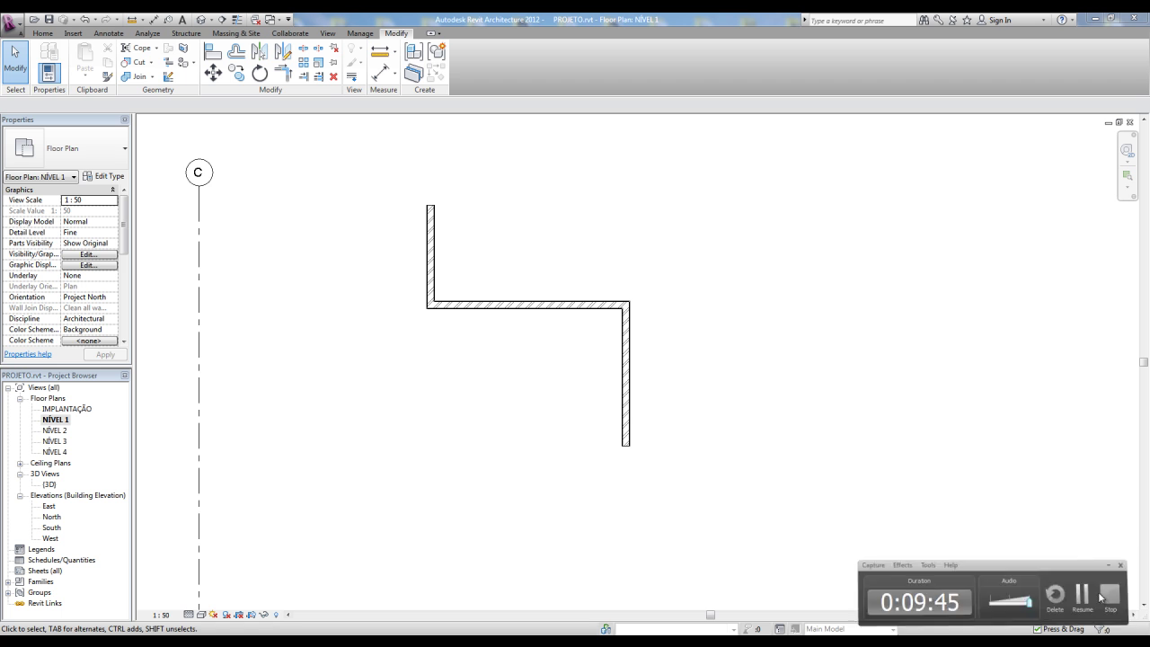
# - Delete the right and left vertical walls
pyautogui.click(627, 391)
pyautogui.press('Delete')
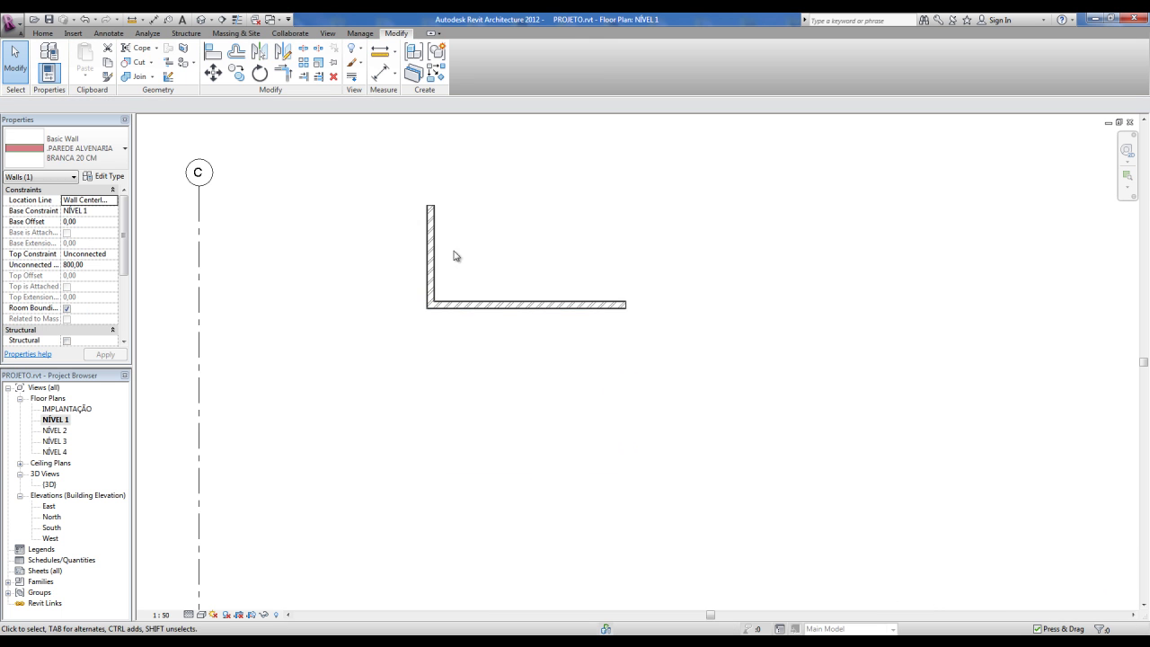
pyautogui.click(432, 246)
pyautogui.press('Delete')
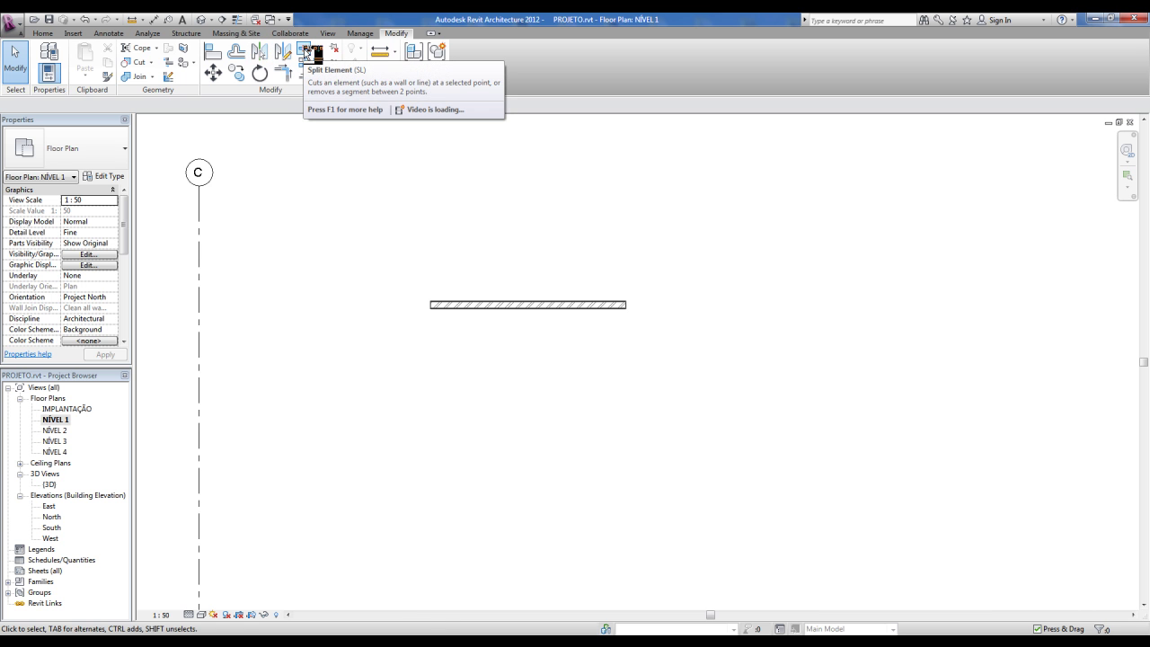
# - Split the horizontal wall at two points, delete the middle and right pieces, and stretch the left piece to 298
pyautogui.click(305, 51)
pyautogui.scroll(2, 490, 297)
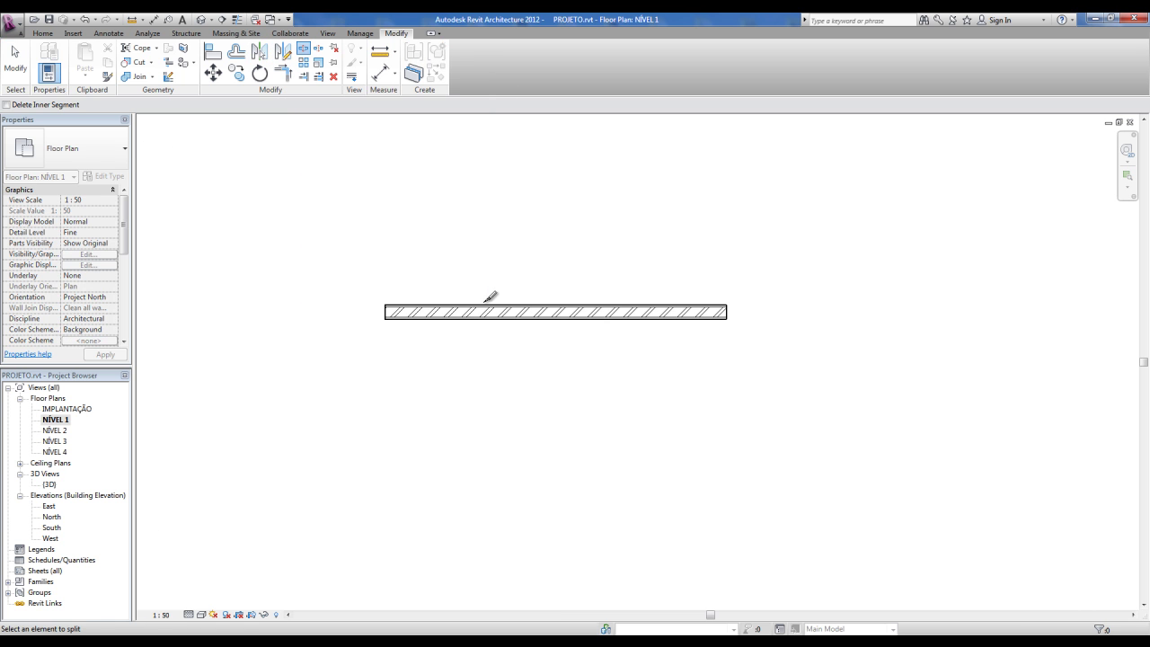
pyautogui.click(484, 310)
pyautogui.click(610, 308)
pyautogui.press('Escape')
pyautogui.click(572, 316)
pyautogui.press('Delete')
pyautogui.press('Delete')
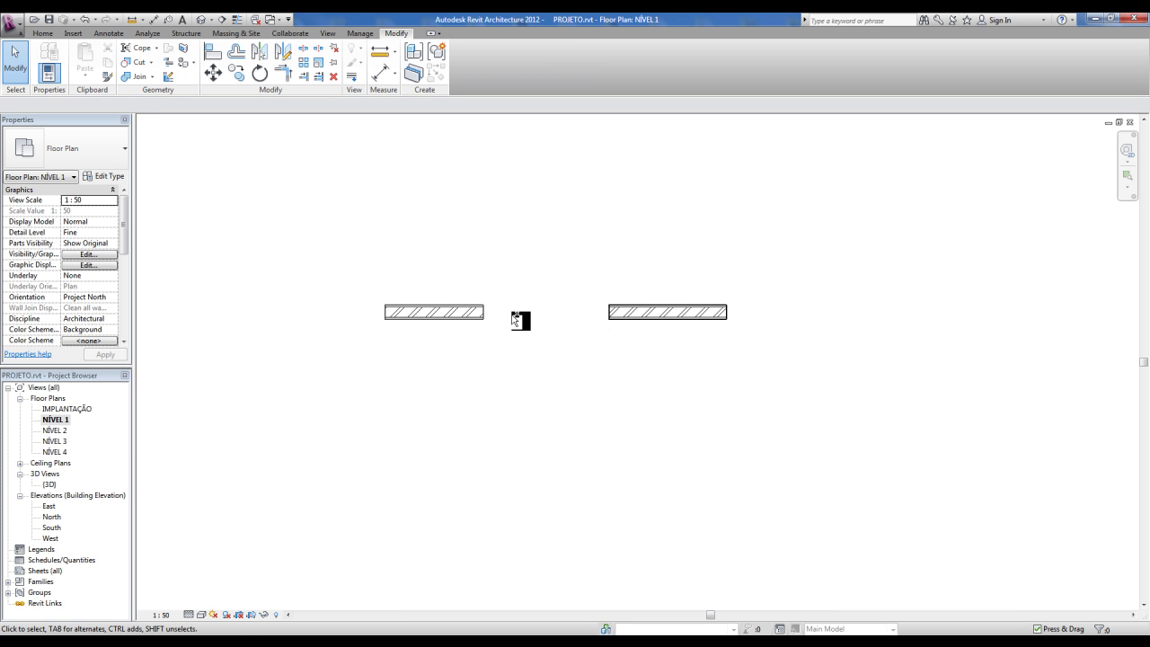
pyautogui.click(618, 316)
pyautogui.press('Delete')
pyautogui.click(482, 314)
pyautogui.moveTo(482, 314); pyautogui.dragTo(598, 313)
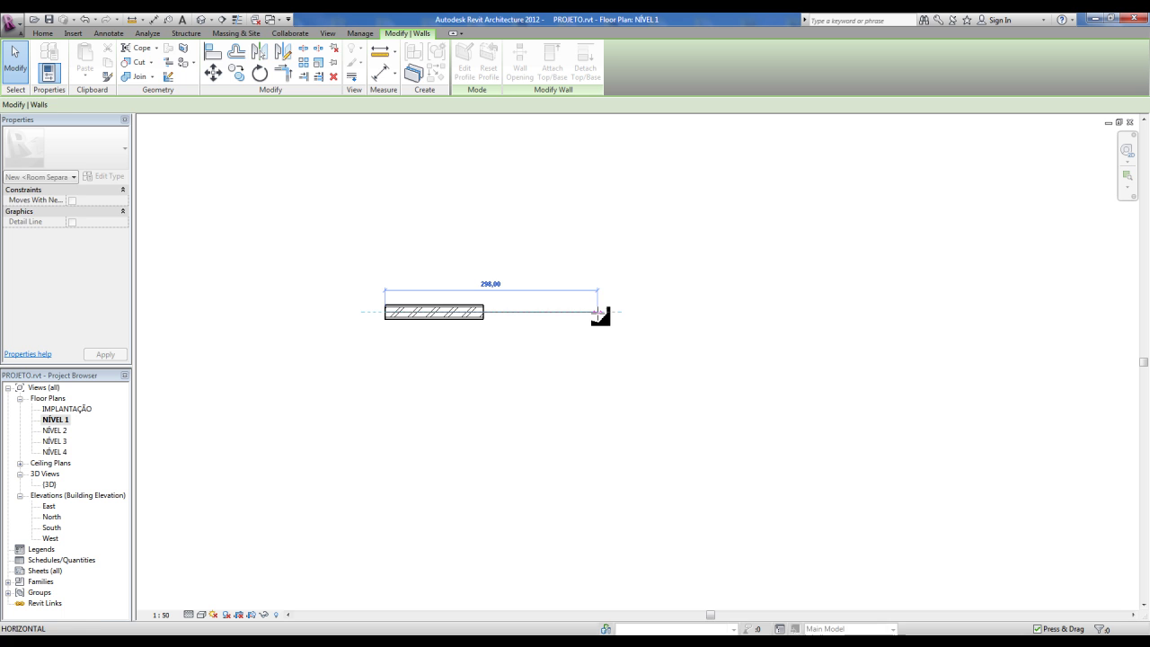
# - Cut out a piece with Delete Inner Segment, remove the left segment, and extend the remaining wall to 690
pyautogui.click(305, 51)
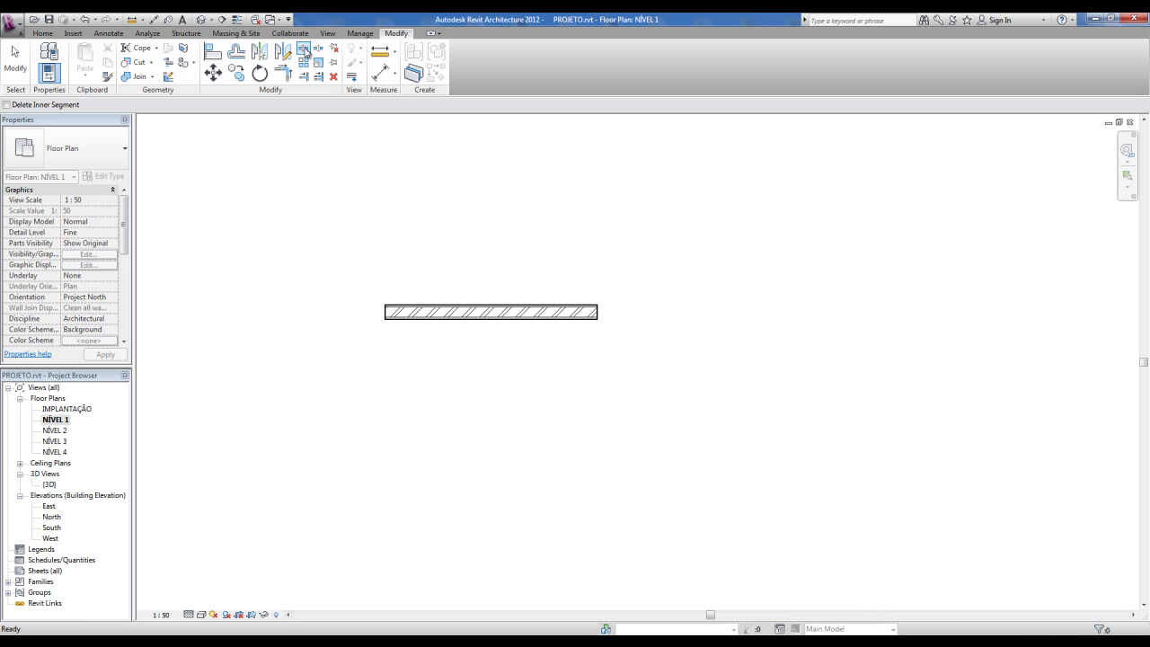
pyautogui.click(6, 104)
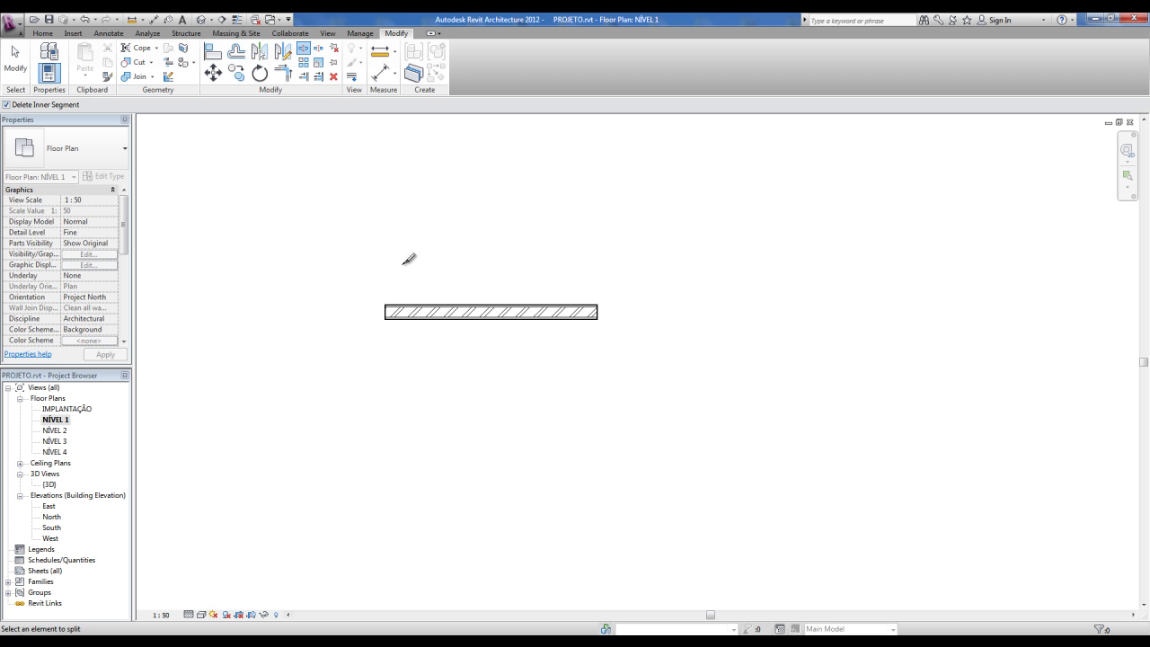
pyautogui.click(447, 310)
pyautogui.click(482, 305)
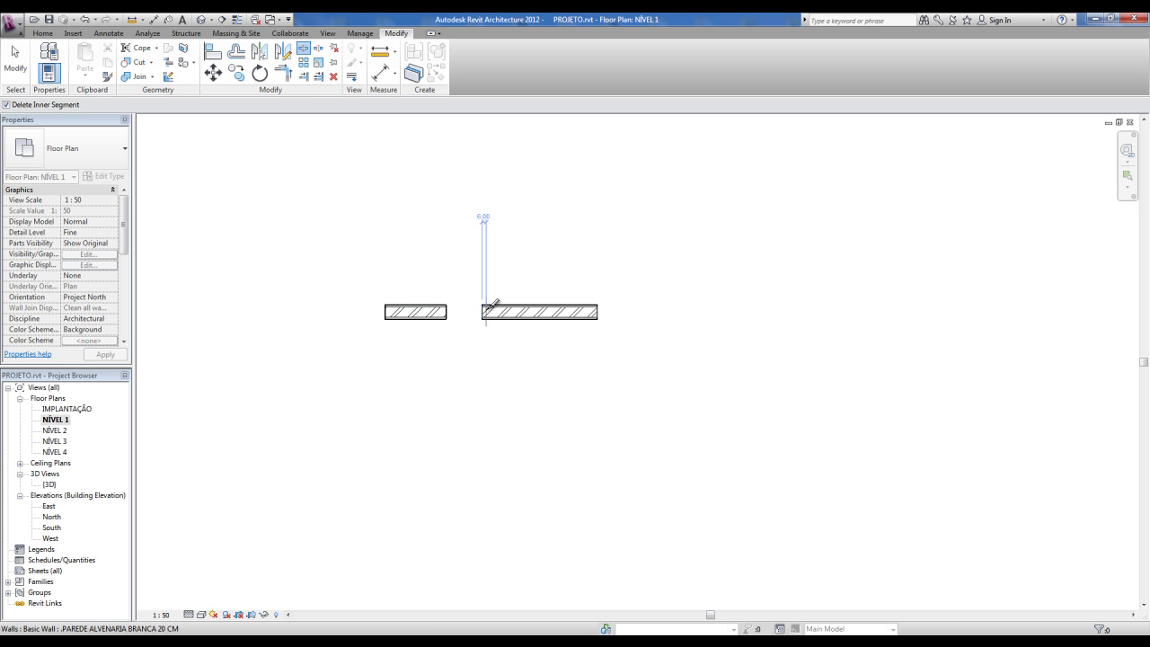
pyautogui.press('Escape')
pyautogui.click(415, 312)
pyautogui.press('Delete')
pyautogui.click(509, 326)
pyautogui.moveTo(580, 320)
pyautogui.mouseDown()
pyautogui.moveTo(499, 318)
pyautogui.moveTo(878, 311)
pyautogui.mouseUp()
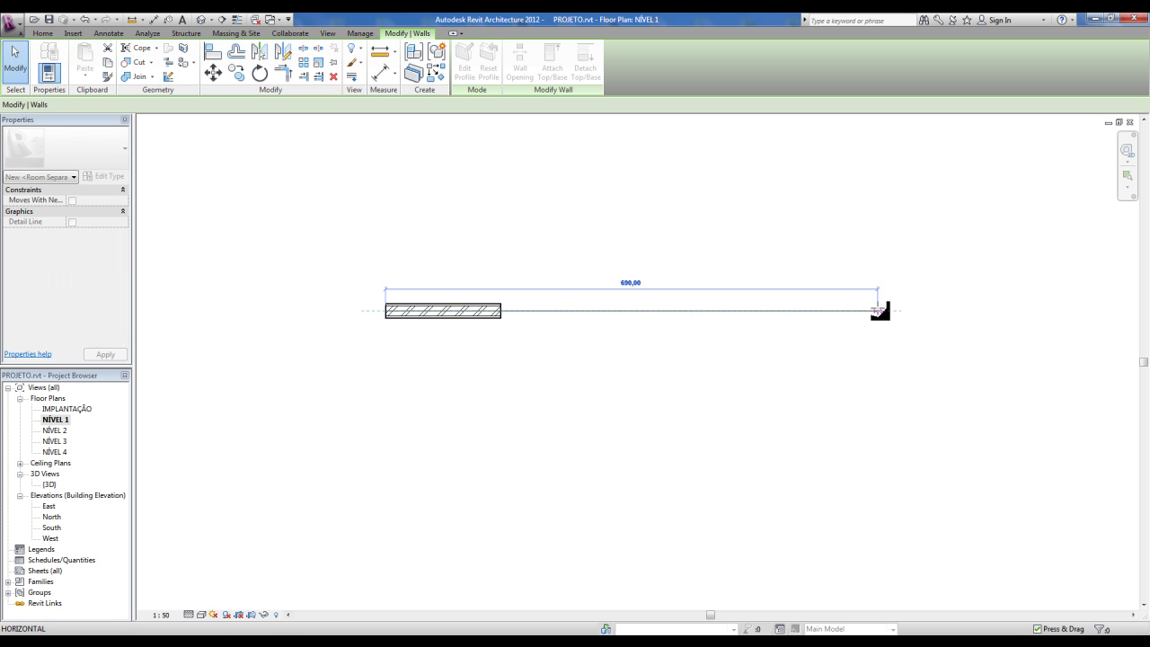
pyautogui.click(668, 334)
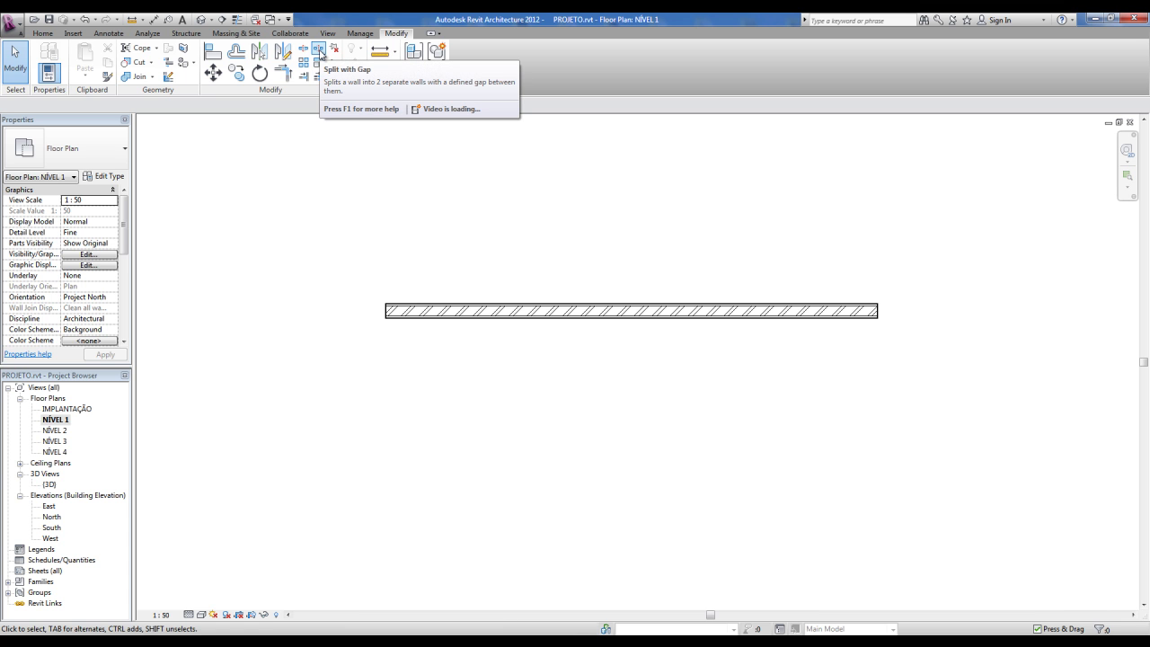
# - Split the wall at five points with Split with Gap; the joint gap of 40 is rejected as out of range
pyautogui.click(321, 52)
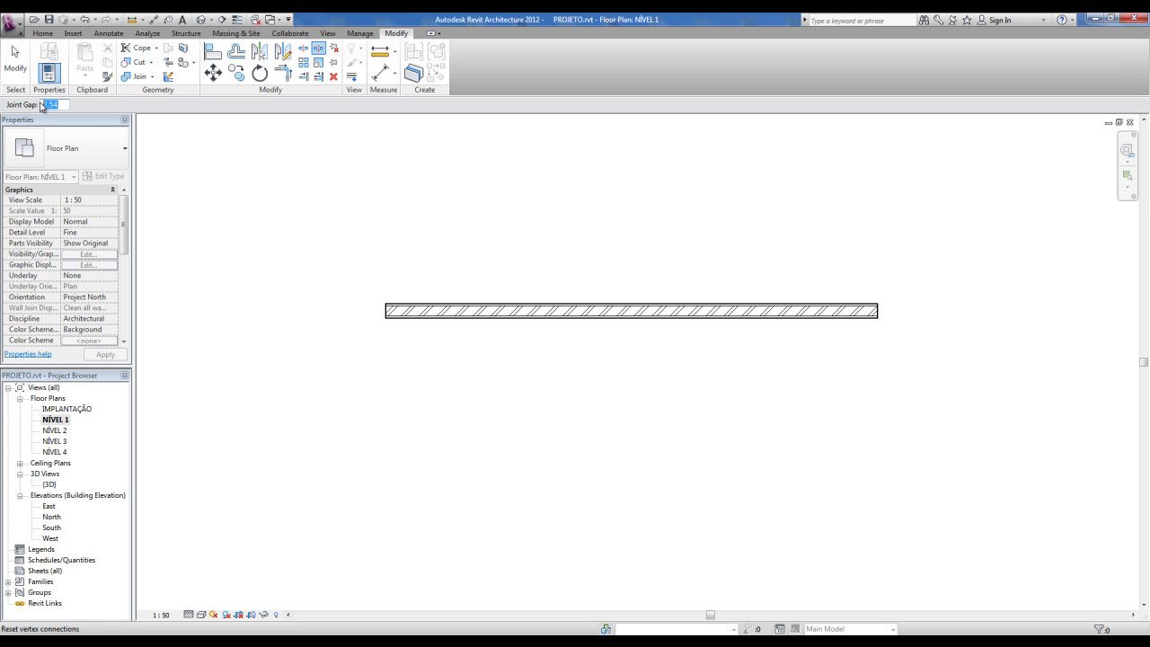
pyautogui.doubleClick(47, 104)
pyautogui.write('20')
pyautogui.click(442, 310)
pyautogui.click(533, 310)
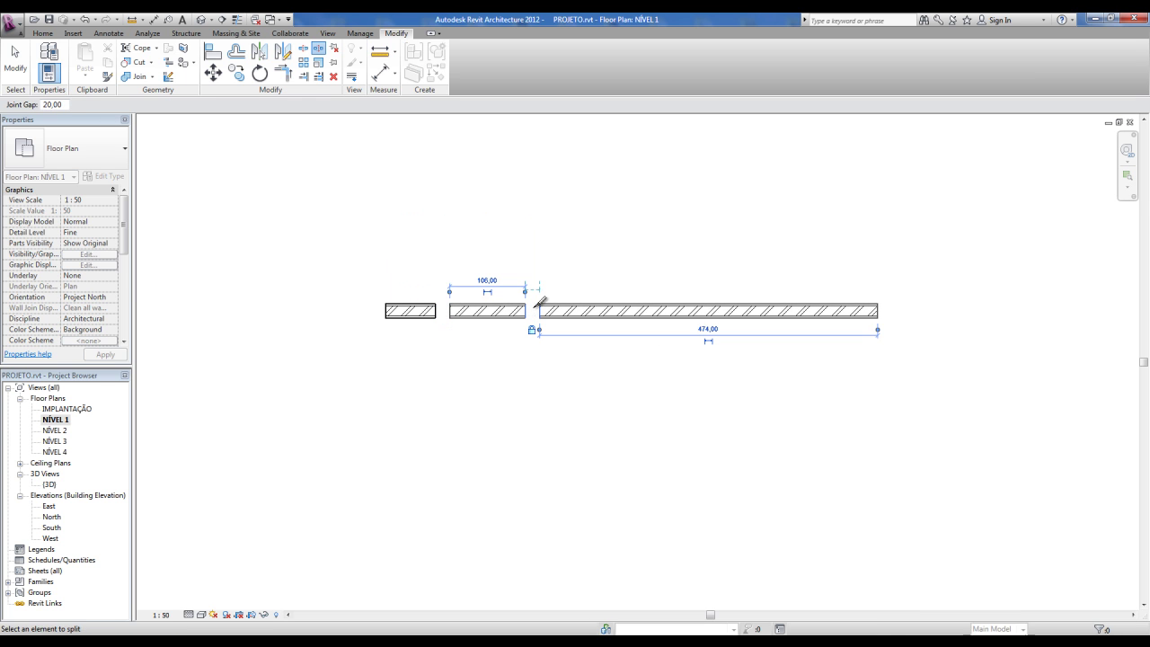
pyautogui.click(607, 310)
pyautogui.click(672, 310)
pyautogui.click(742, 310)
pyautogui.write('40')
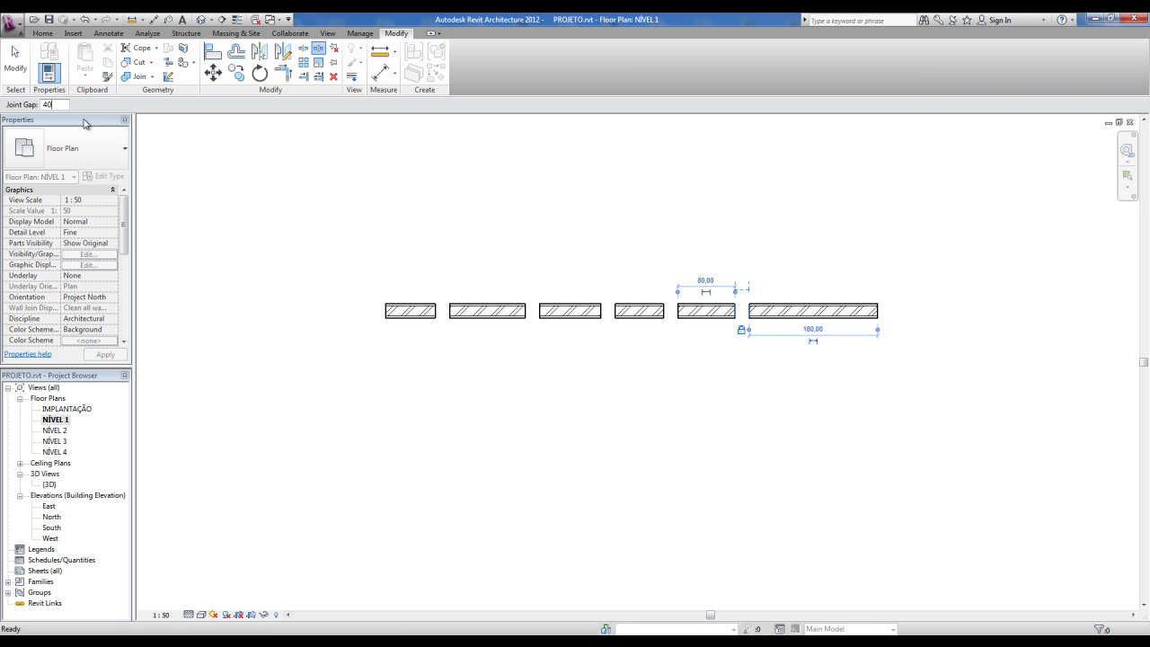
pyautogui.press('Return')
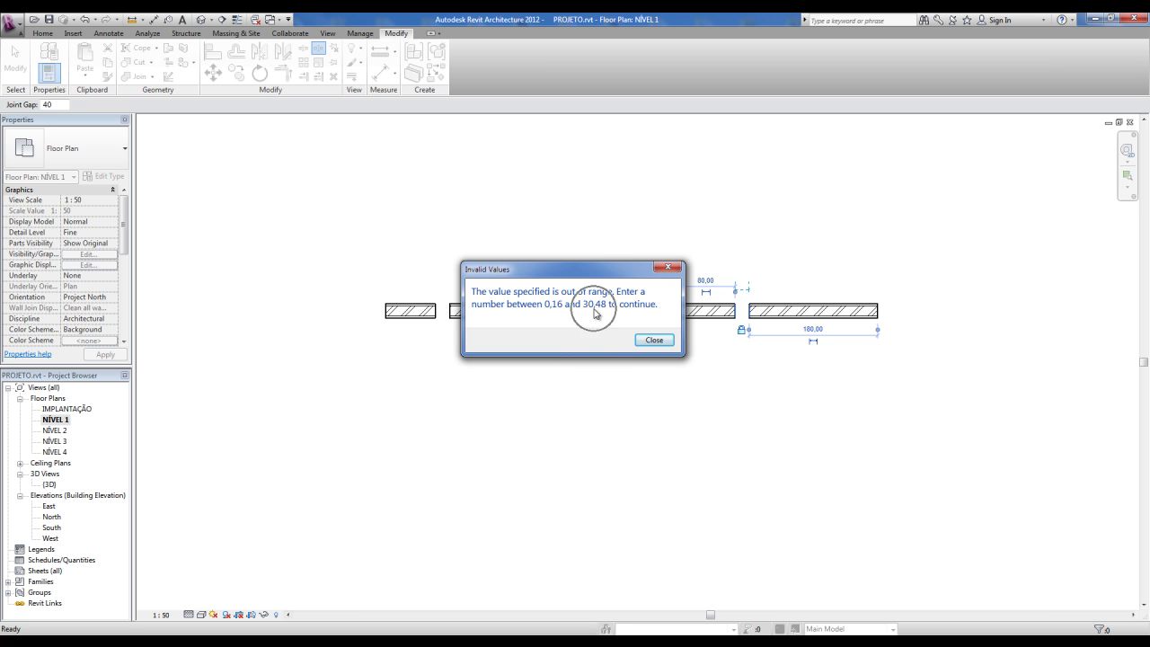
pyautogui.click(667, 267)
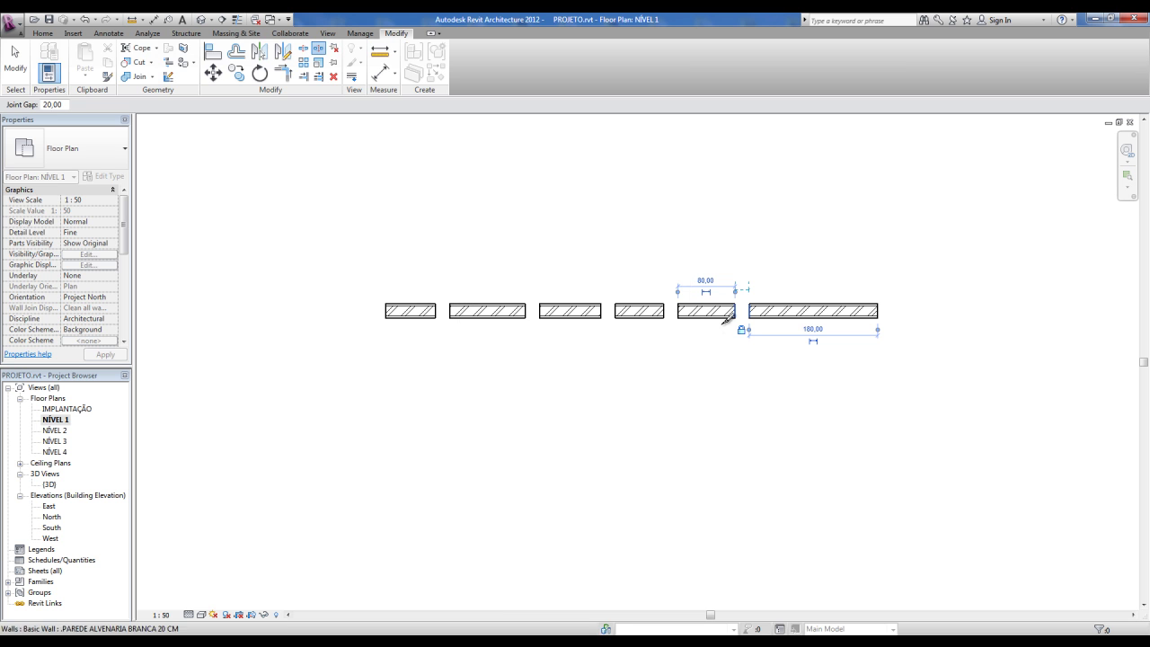
# - Set the joint gap to 30 and split the long right wall with it
pyautogui.moveTo(729, 316); pyautogui.dragTo(701, 310, button='middle')
pyautogui.moveTo(65, 105); pyautogui.dragTo(1, 104)
pyautogui.write('30')
pyautogui.moveTo(698, 380); pyautogui.dragTo(655, 368, button='middle')
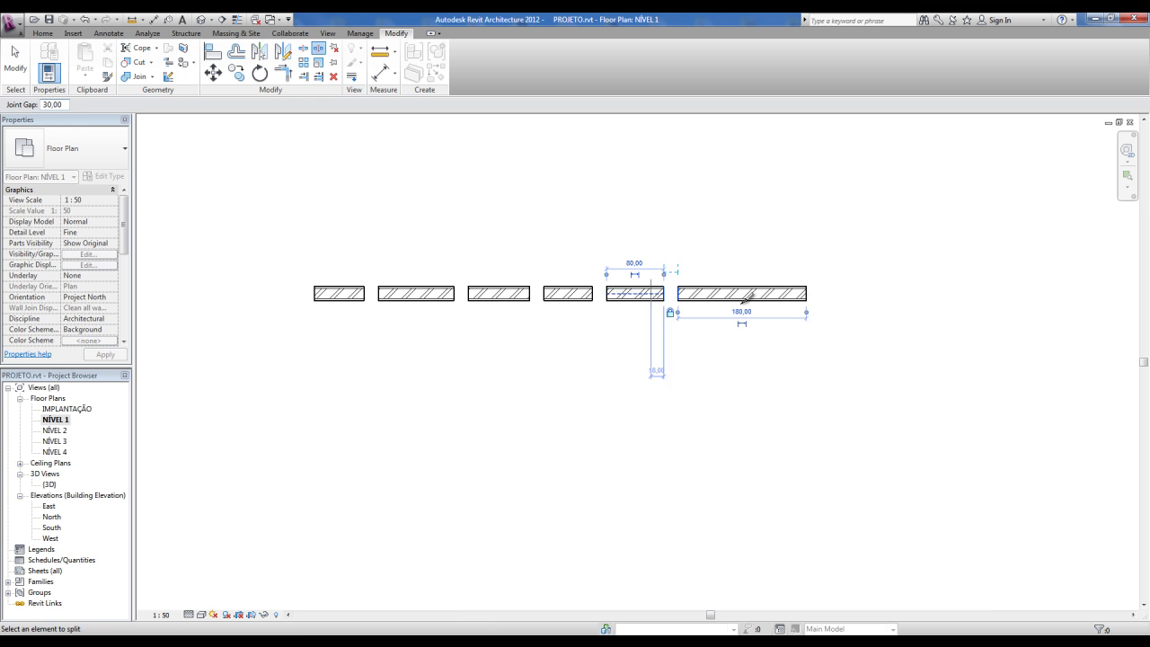
pyautogui.click(737, 293)
pyautogui.press('Escape')
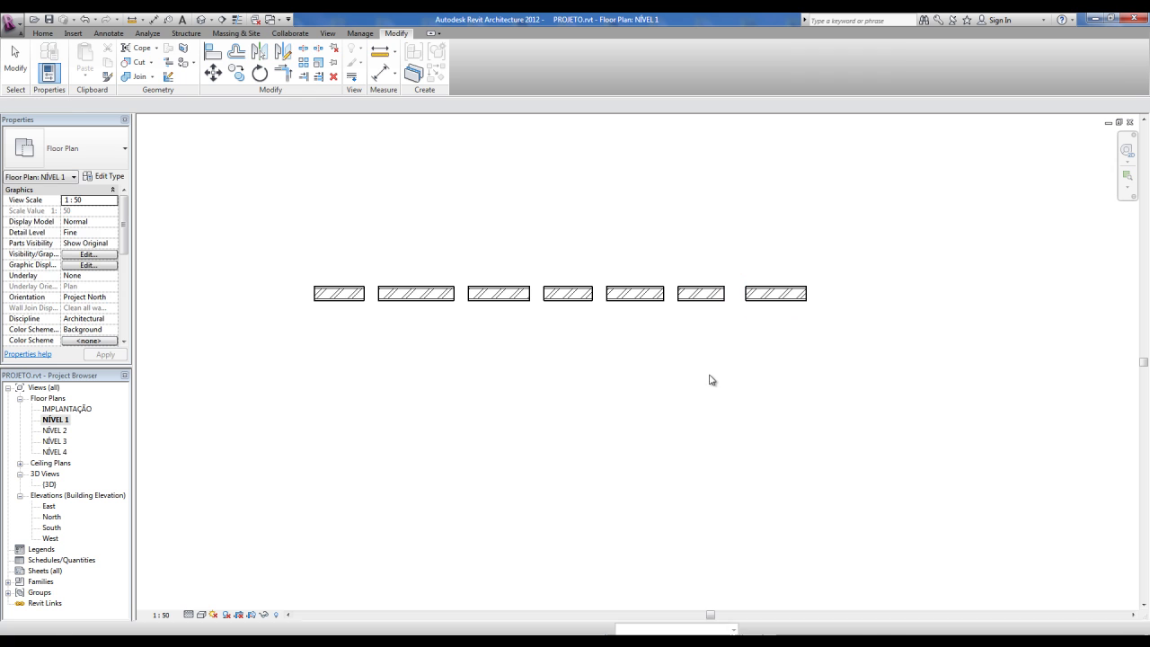
pyautogui.scroll(-1, 679, 341)
pyautogui.scroll(1, 679, 342)
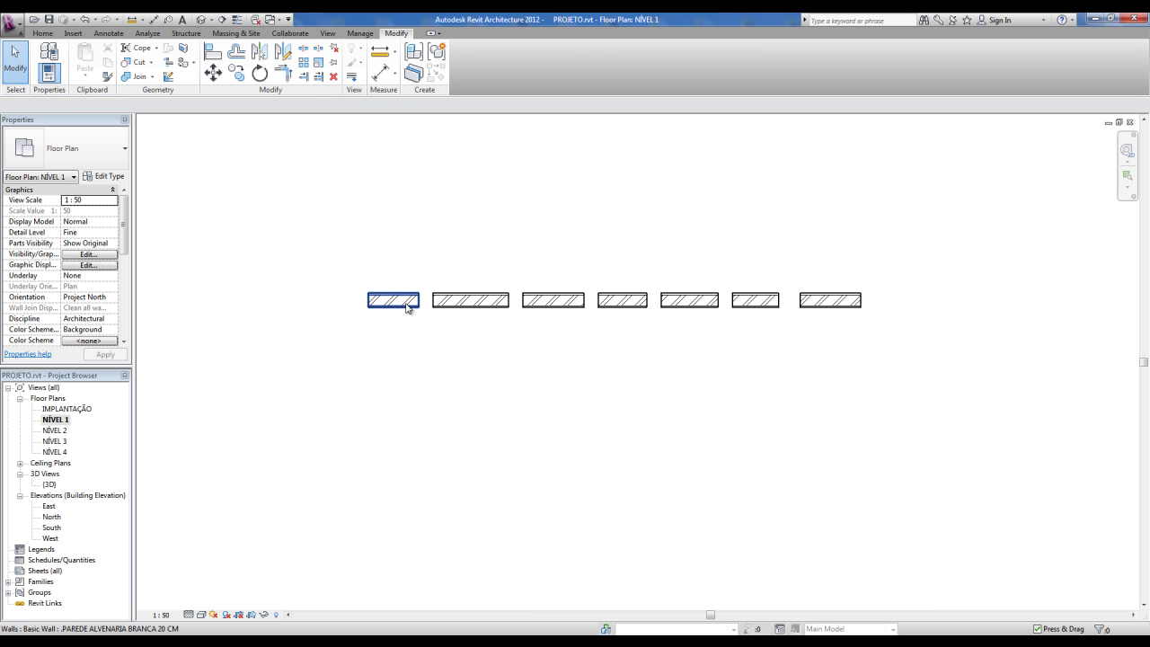
# - Drag the leftmost wall slightly down and unlock the two alignment padlocks beneath the first walls
pyautogui.click(389, 304)
pyautogui.moveTo(385, 308)
pyautogui.mouseDown()
pyautogui.moveTo(382, 341)
pyautogui.moveTo(382, 315)
pyautogui.mouseUp()
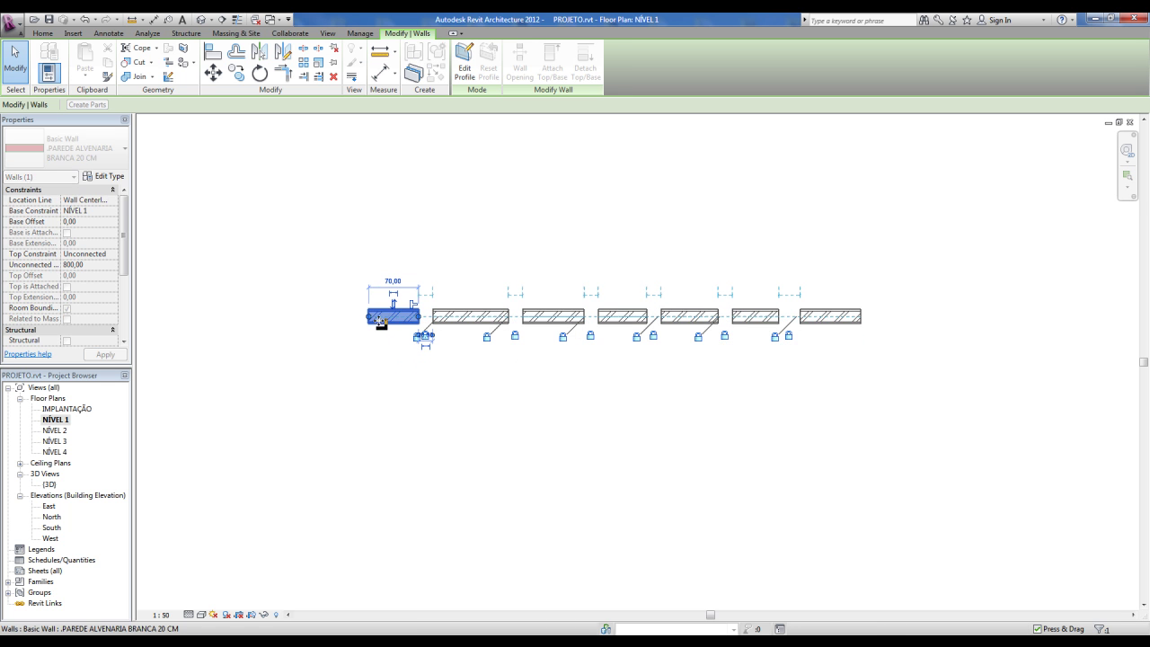
pyautogui.click(487, 339)
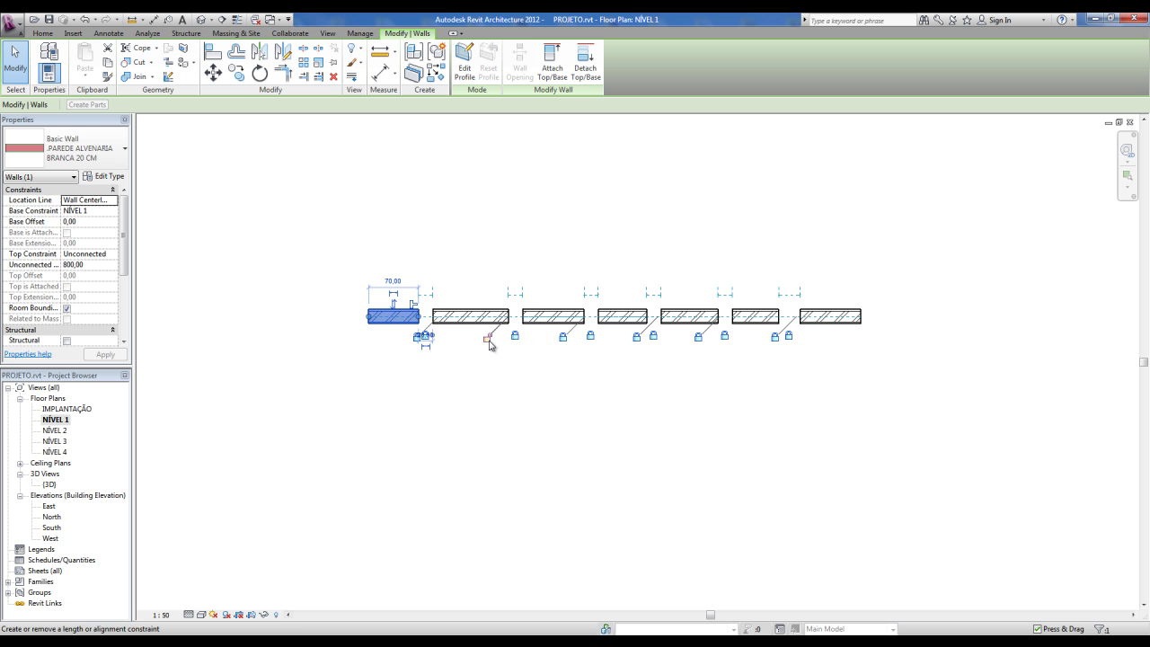
pyautogui.click(516, 338)
# - Raise the third wall above the row, then delete all the walls of the row
pyautogui.click(548, 376)
pyautogui.moveTo(543, 316); pyautogui.dragTo(542, 272)
pyautogui.click(557, 384)
pyautogui.scroll(-2, 557, 384)
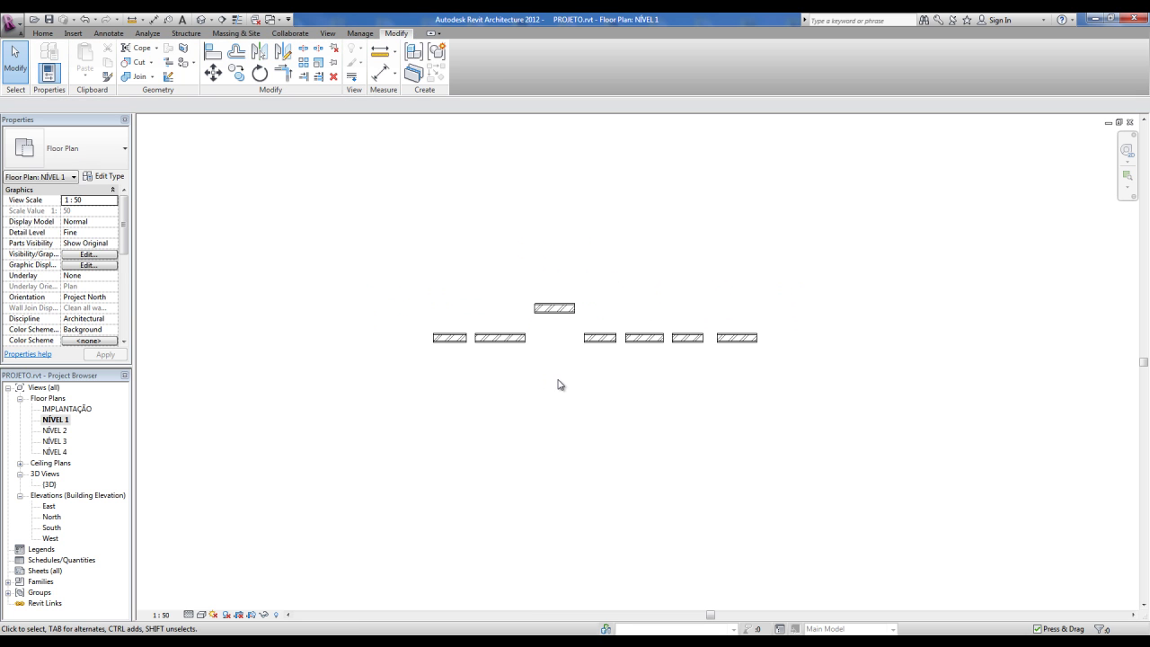
pyautogui.moveTo(467, 285); pyautogui.dragTo(845, 410)
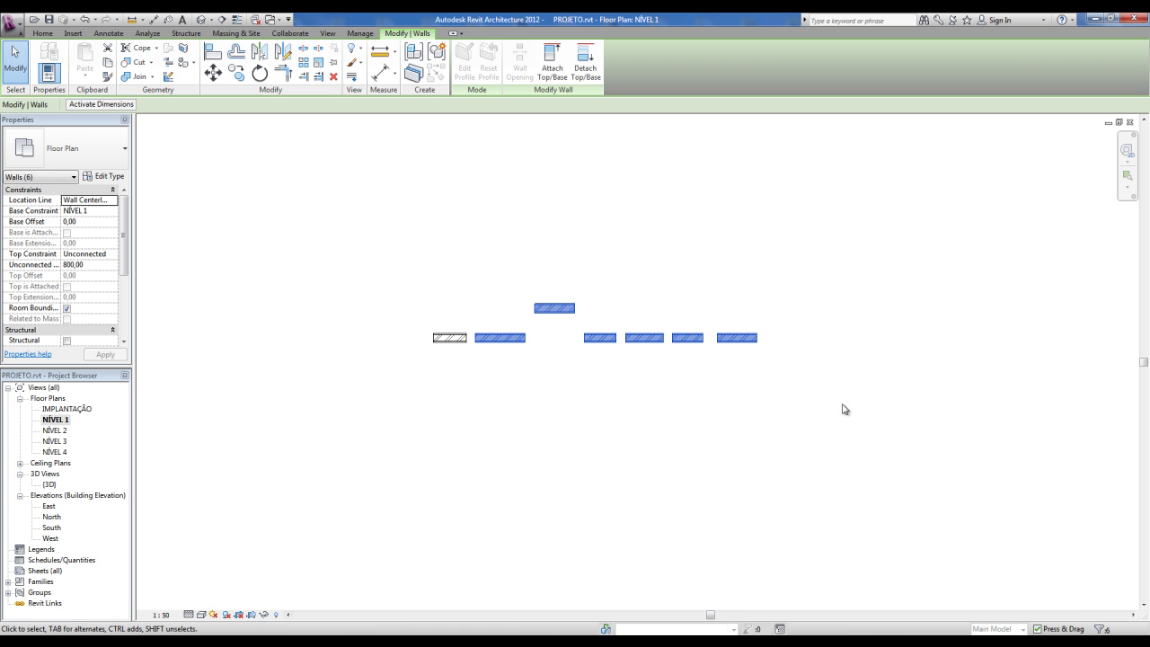
pyautogui.press('Delete')
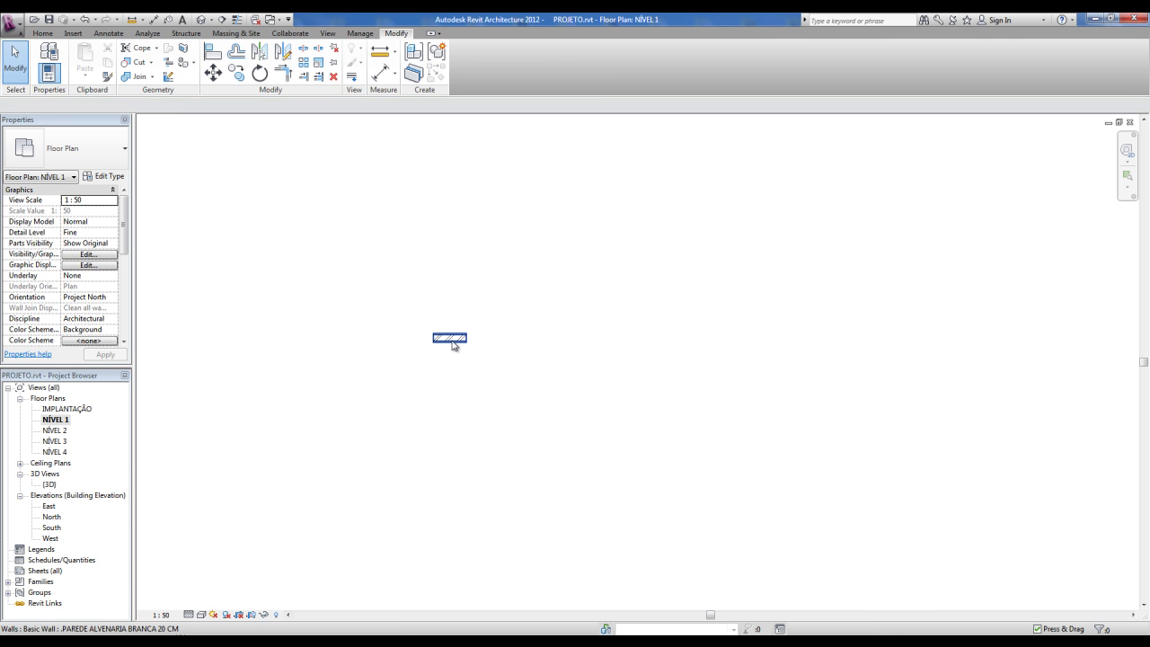
pyautogui.click(453, 340)
pyautogui.press('Delete')
# - Draw a horizontal wall with WA and three short walls below it, two slanted and one vertical
pyautogui.press('w')
pyautogui.press('a')
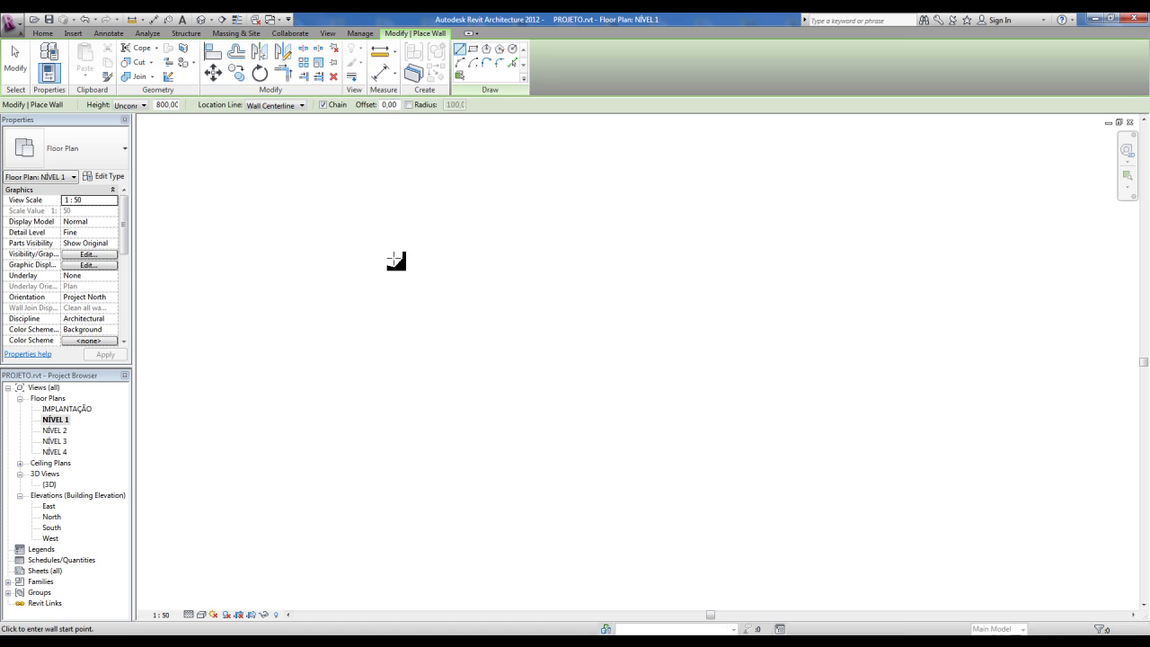
pyautogui.click(392, 258)
pyautogui.click(590, 257)
pyautogui.click(428, 327)
pyautogui.click(432, 387)
pyautogui.click(510, 327)
pyautogui.click(499, 377)
pyautogui.click(617, 322)
pyautogui.click(619, 383)
pyautogui.press('Escape')
pyautogui.press('Escape')
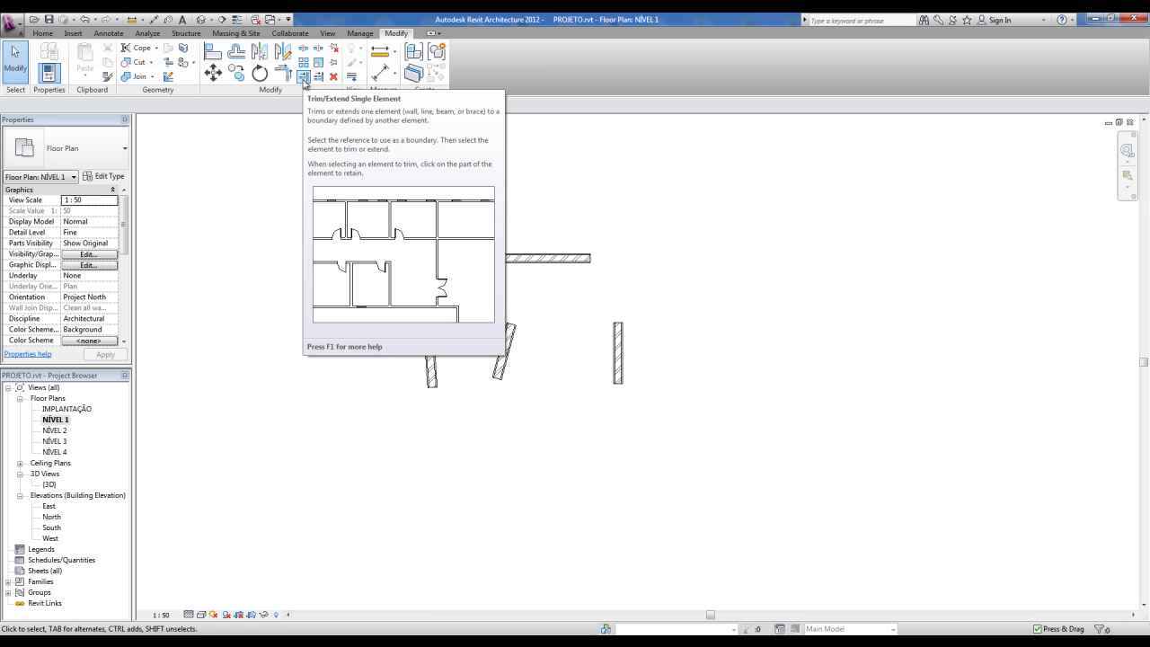
# - Extend the three lower walls to the horizontal wall one at a time, then undo those extensions
pyautogui.click(305, 77)
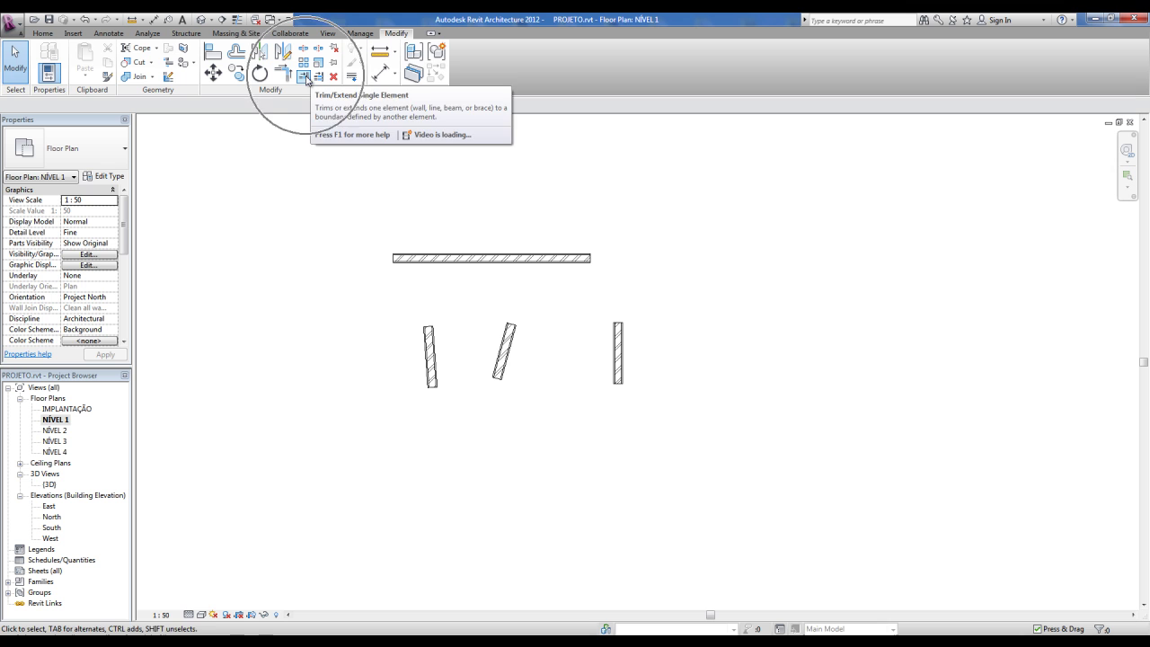
pyautogui.click(416, 263)
pyautogui.click(432, 346)
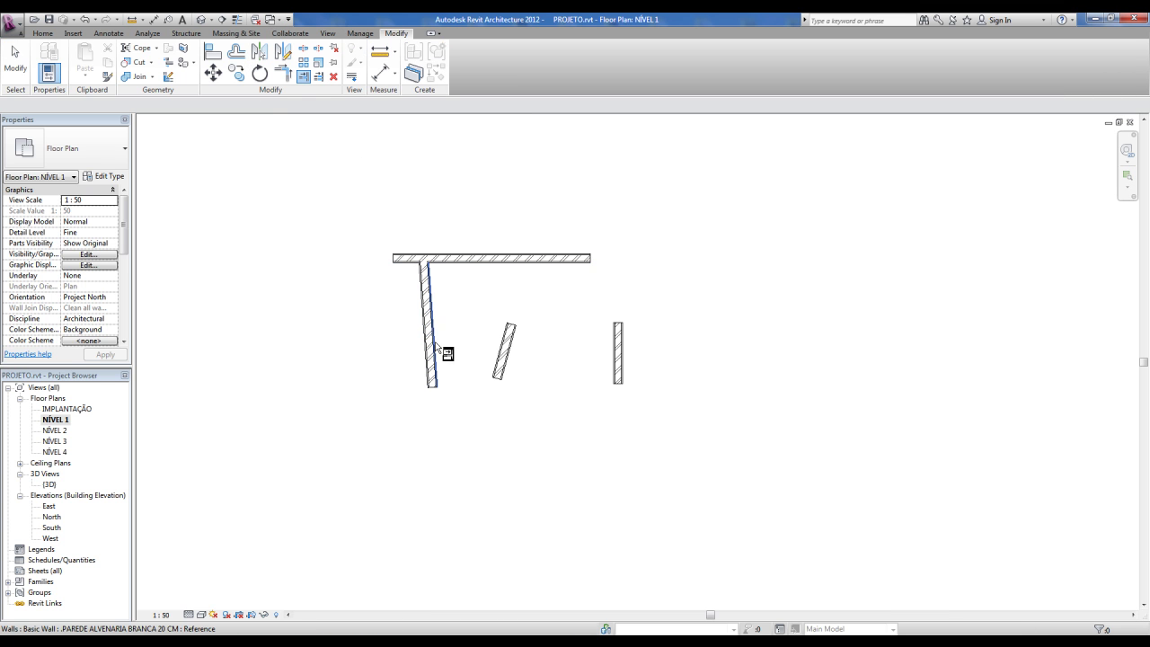
pyautogui.click(461, 265)
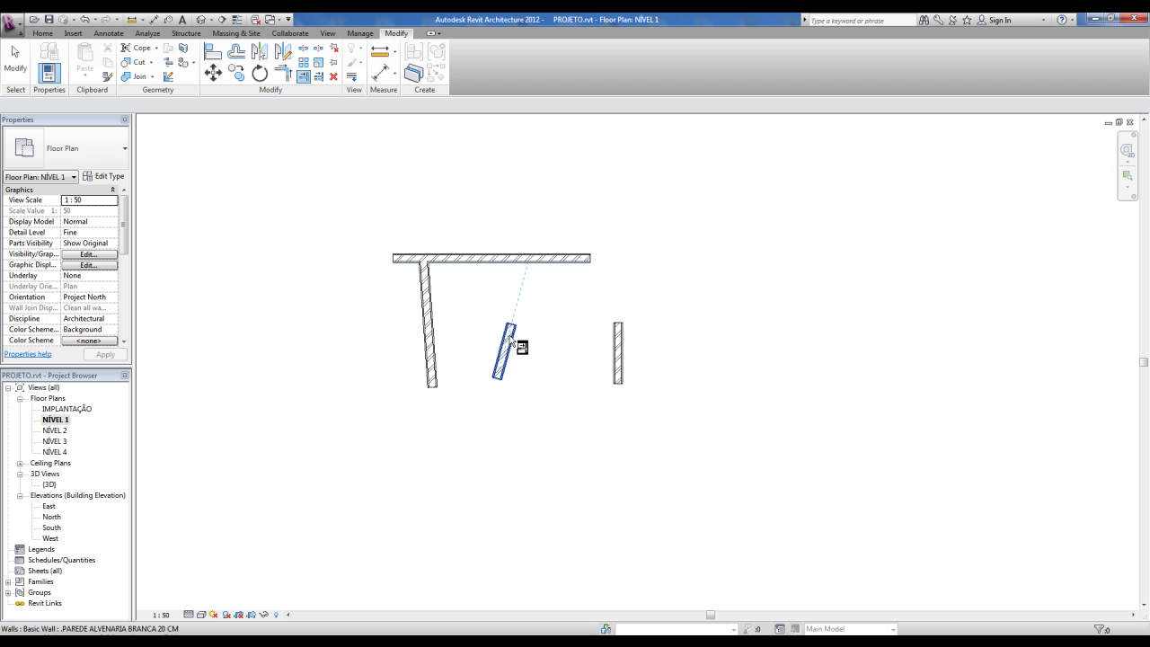
pyautogui.click(511, 338)
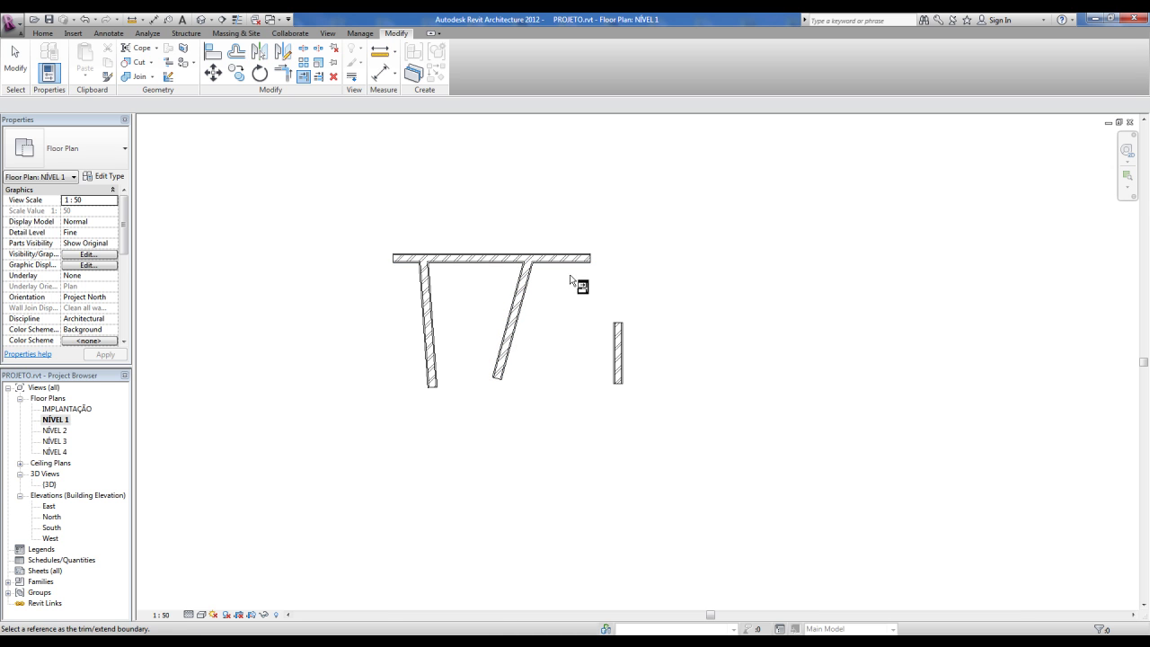
pyautogui.click(626, 346)
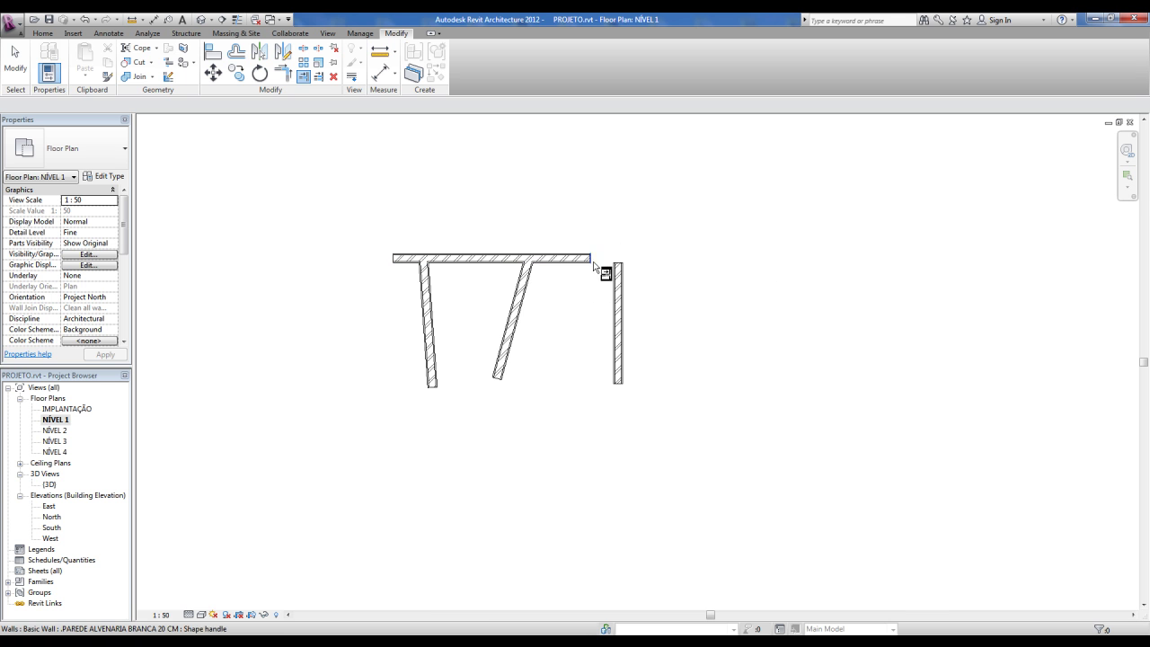
pyautogui.press('Escape')
pyautogui.hotkey('ctrl', 'z')
pyautogui.hotkey('ctrl', 'z')
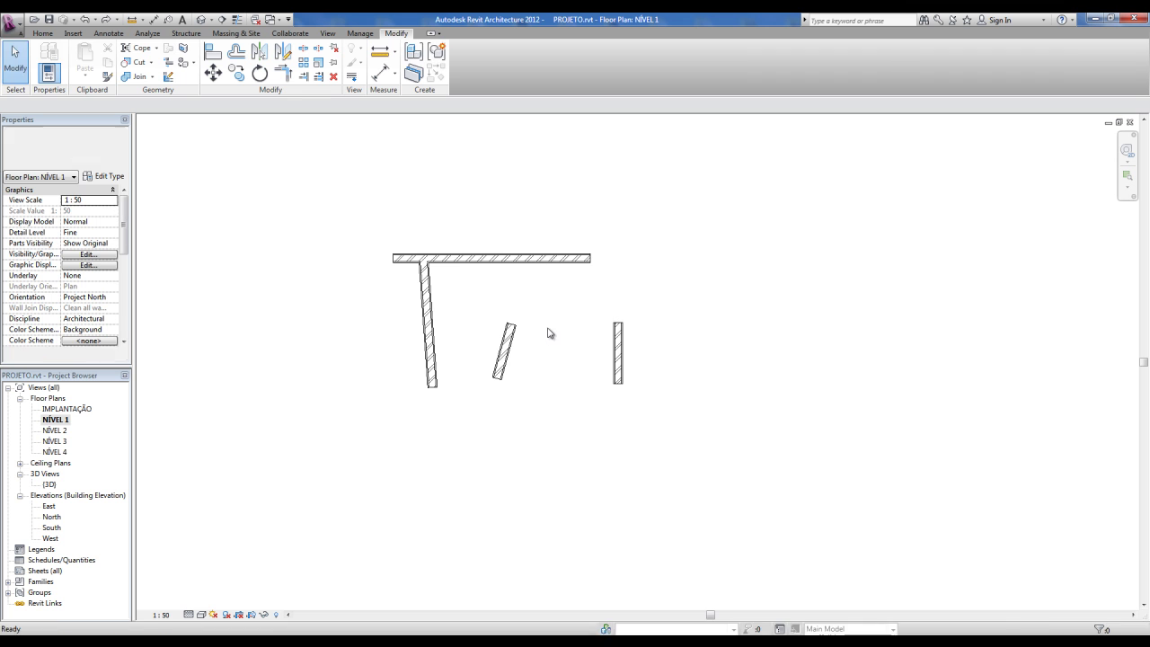
pyautogui.hotkey('ctrl', 'z')
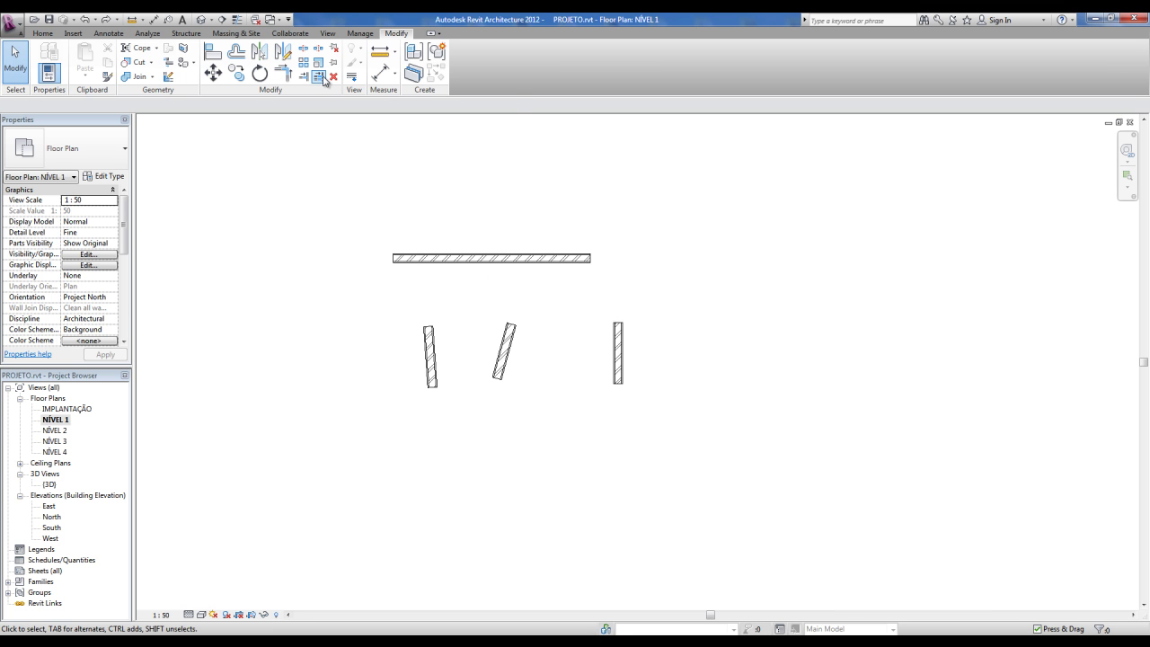
# - Extend all three lower walls to the horizontal wall with Trim/Extend Multiple Elements
pyautogui.click(325, 80)
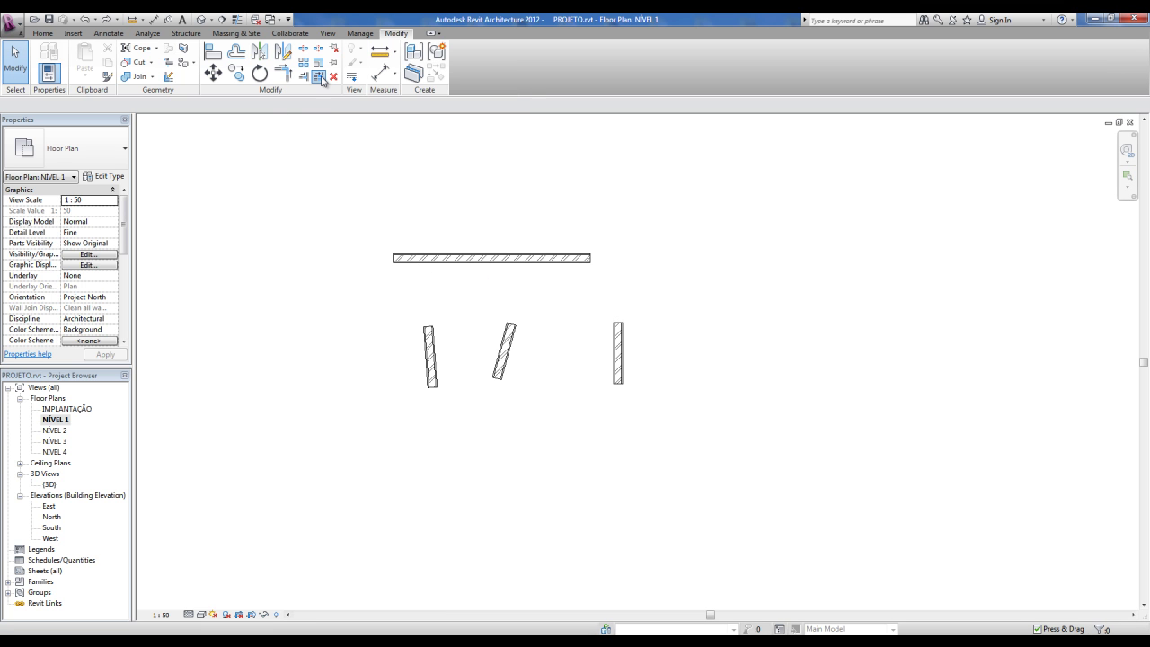
pyautogui.click(428, 262)
pyautogui.click(431, 336)
pyautogui.click(505, 336)
pyautogui.click(617, 341)
pyautogui.press('Escape')
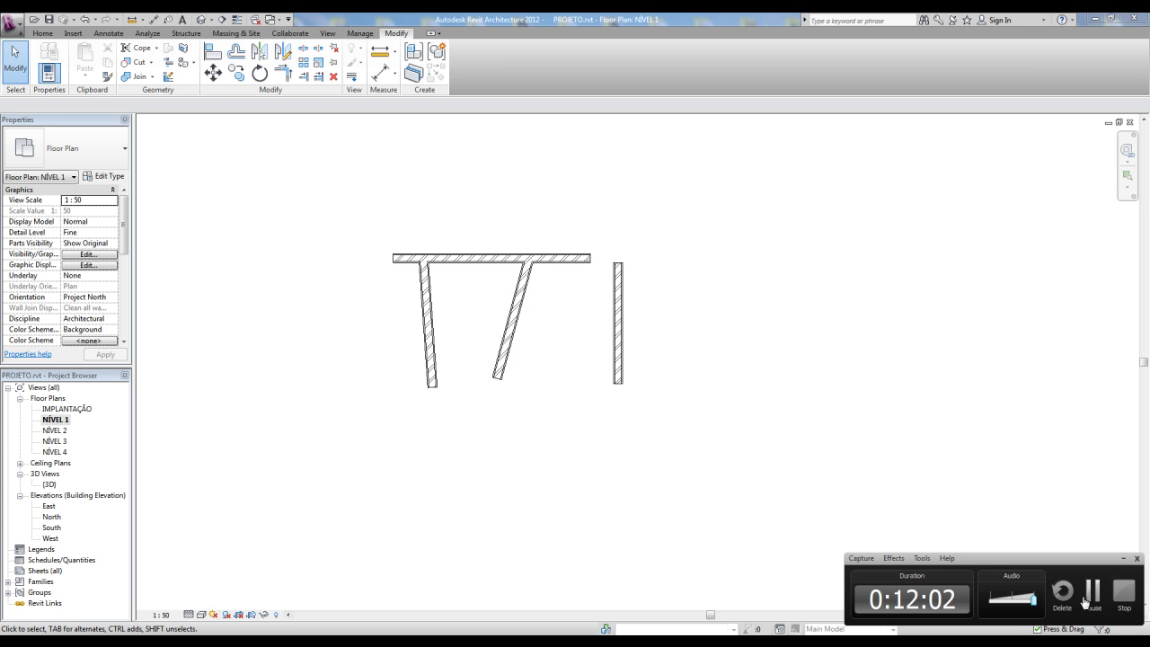
# - Delete the middle, right and top walls, then rotate the remaining slanted wall to vertical
pyautogui.moveTo(575, 303); pyautogui.dragTo(698, 419)
pyautogui.press('Delete')
pyautogui.click(458, 258)
pyautogui.press('Delete')
pyautogui.click(430, 305)
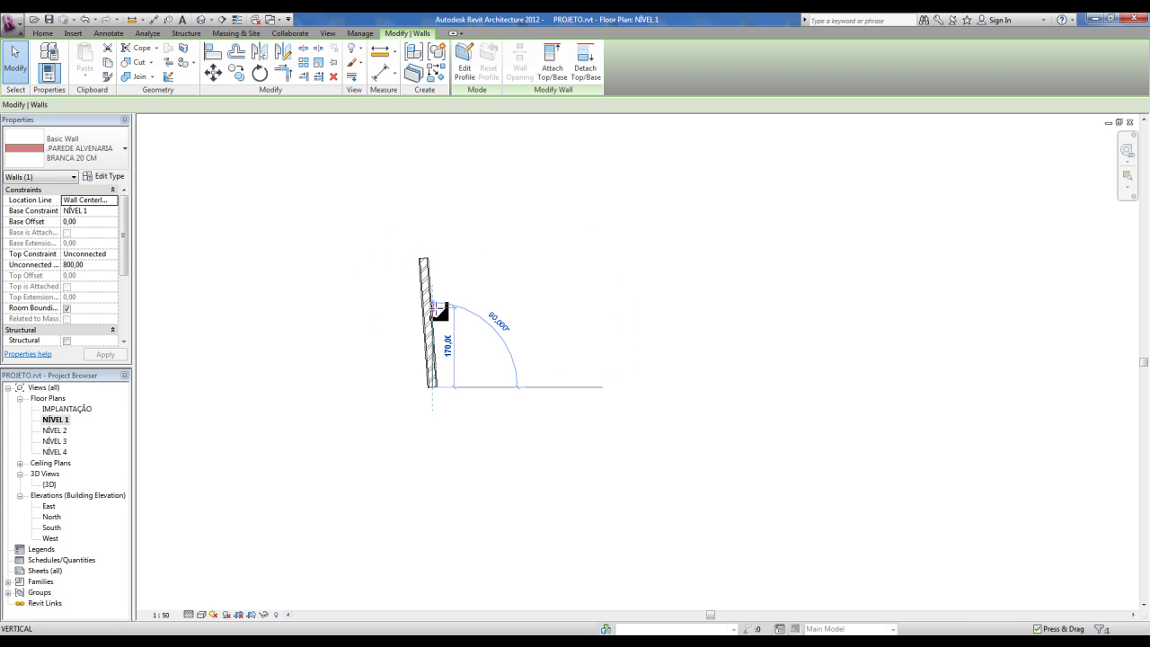
pyautogui.moveTo(439, 306); pyautogui.dragTo(431, 308)
pyautogui.click(474, 341)
pyautogui.moveTo(473, 341); pyautogui.dragTo(435, 330, button='middle')
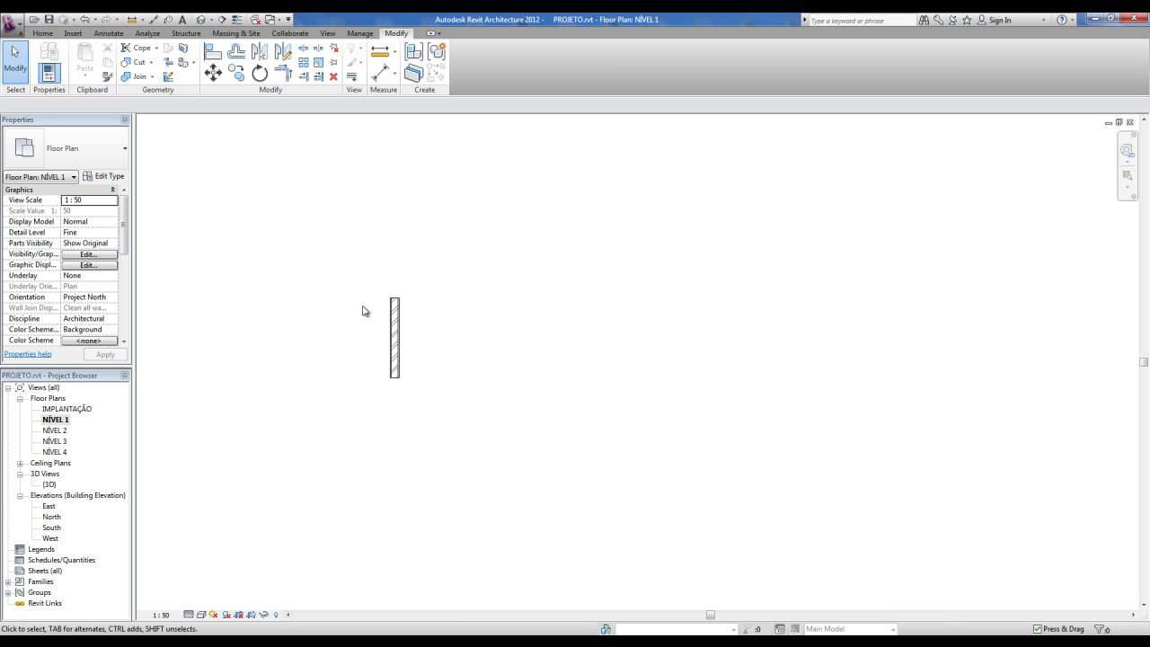
# - Select the 170-long vertical wall and start an Array on it
pyautogui.moveTo(365, 259); pyautogui.dragTo(463, 413)
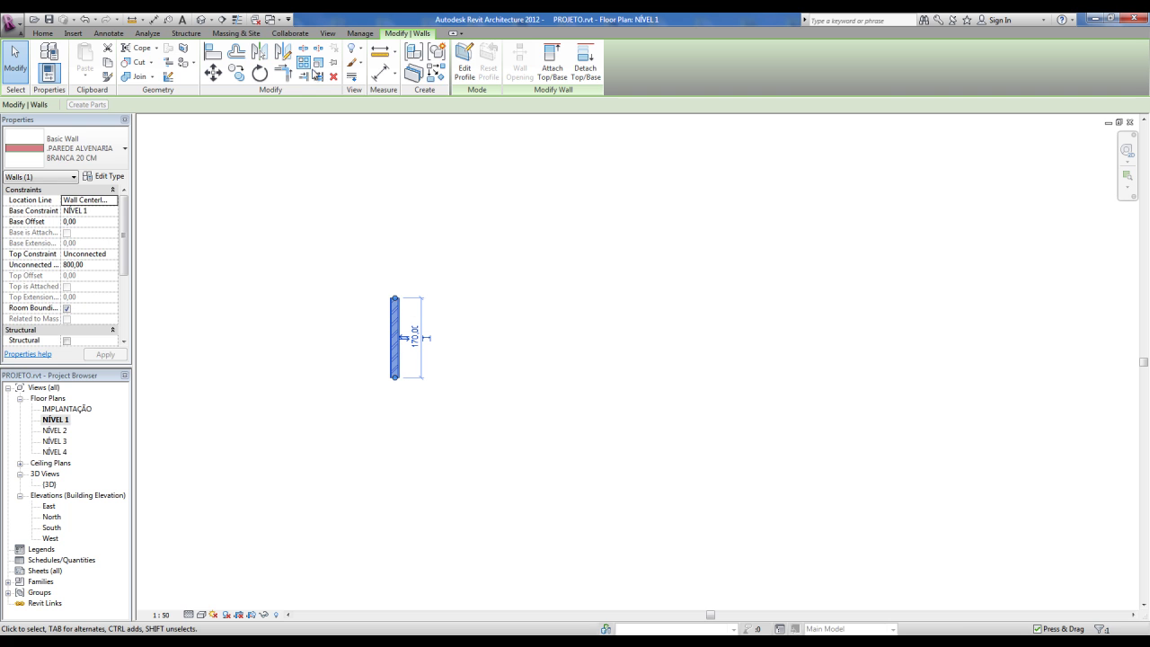
pyautogui.click(305, 67)
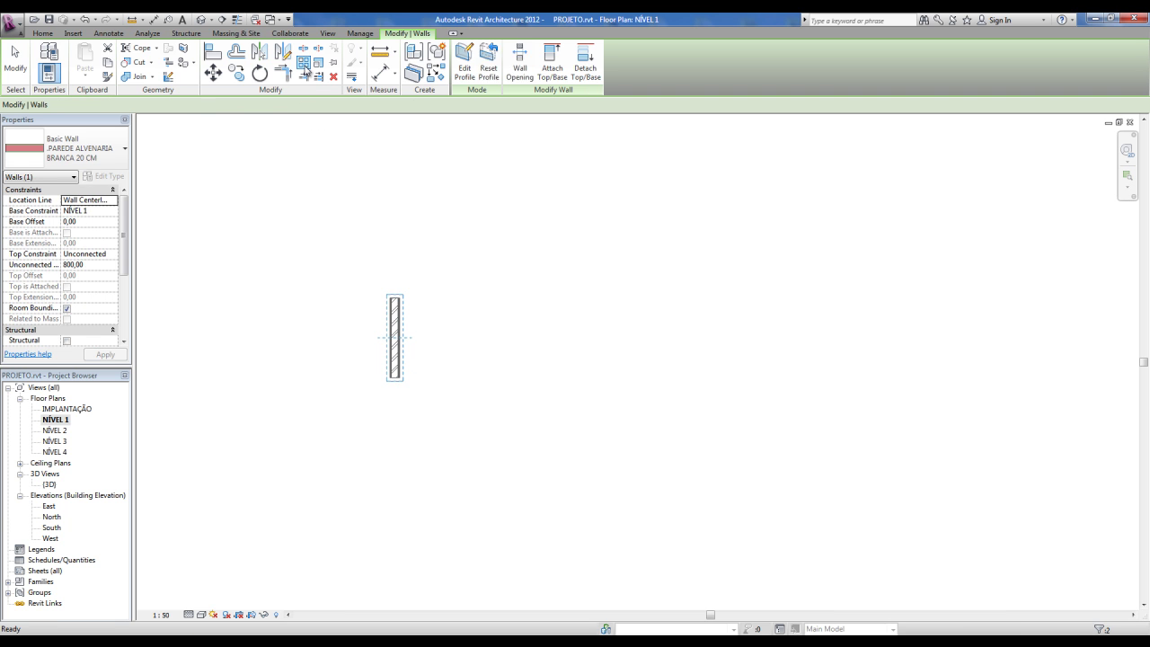
pyautogui.click(168, 107)
# - Set up a linear array of 20 copies, spaced by the second copy, with Constrain on
pyautogui.click(156, 106)
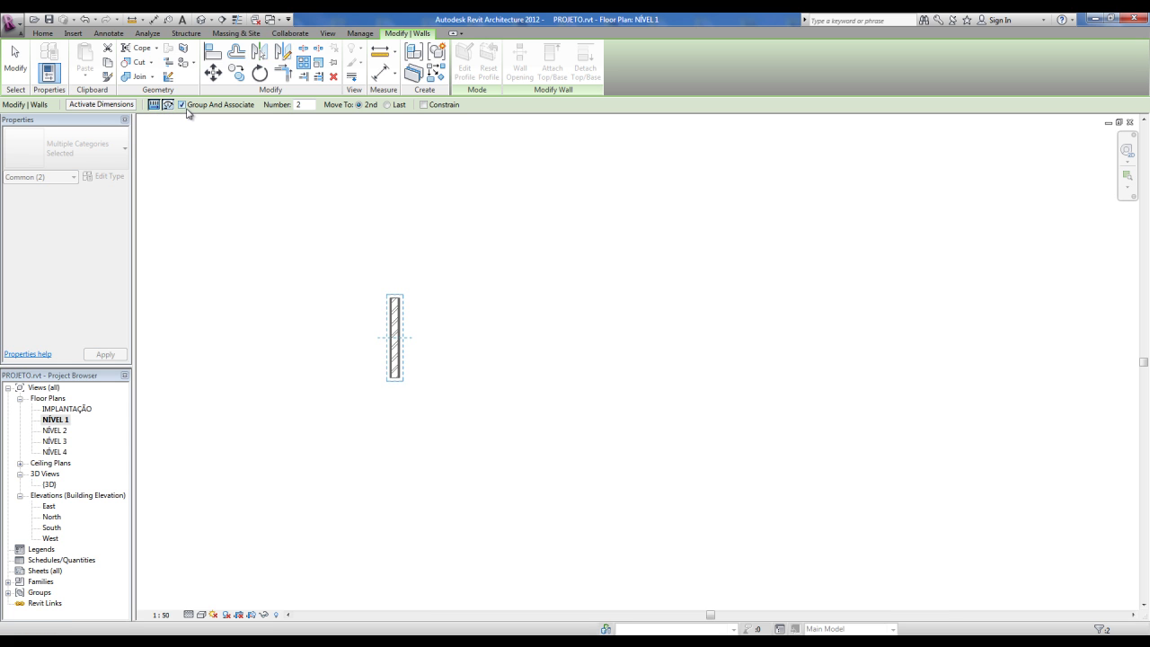
pyautogui.click(186, 107)
pyautogui.click(188, 109)
pyautogui.write('0')
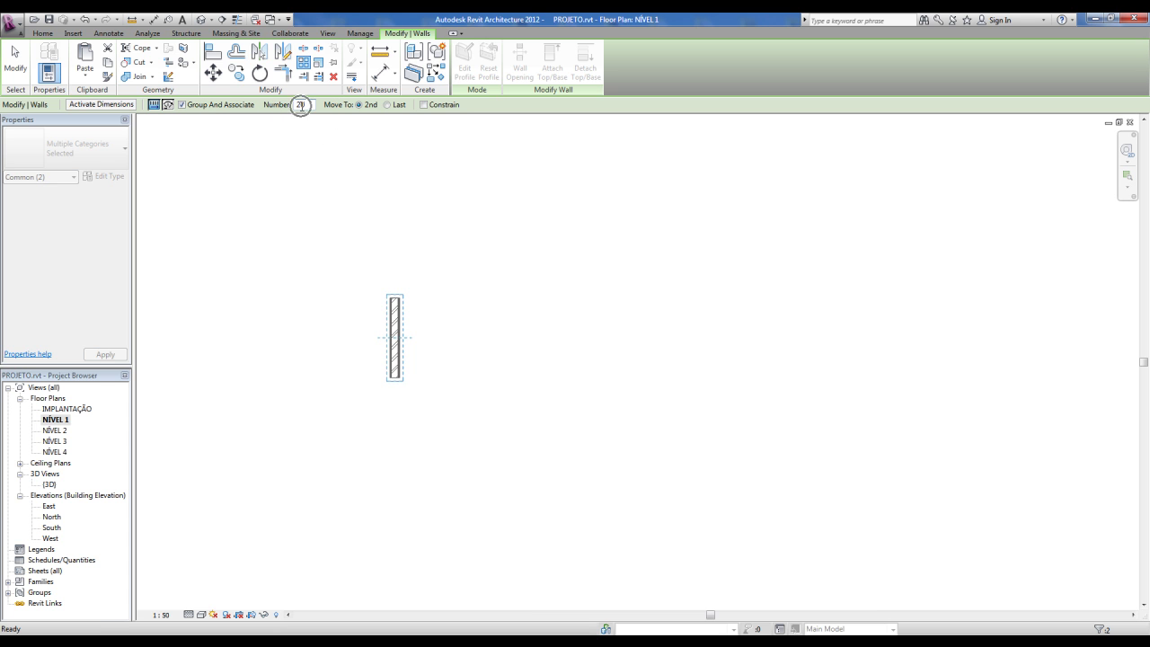
pyautogui.click(360, 106)
pyautogui.click(360, 107)
pyautogui.click(425, 106)
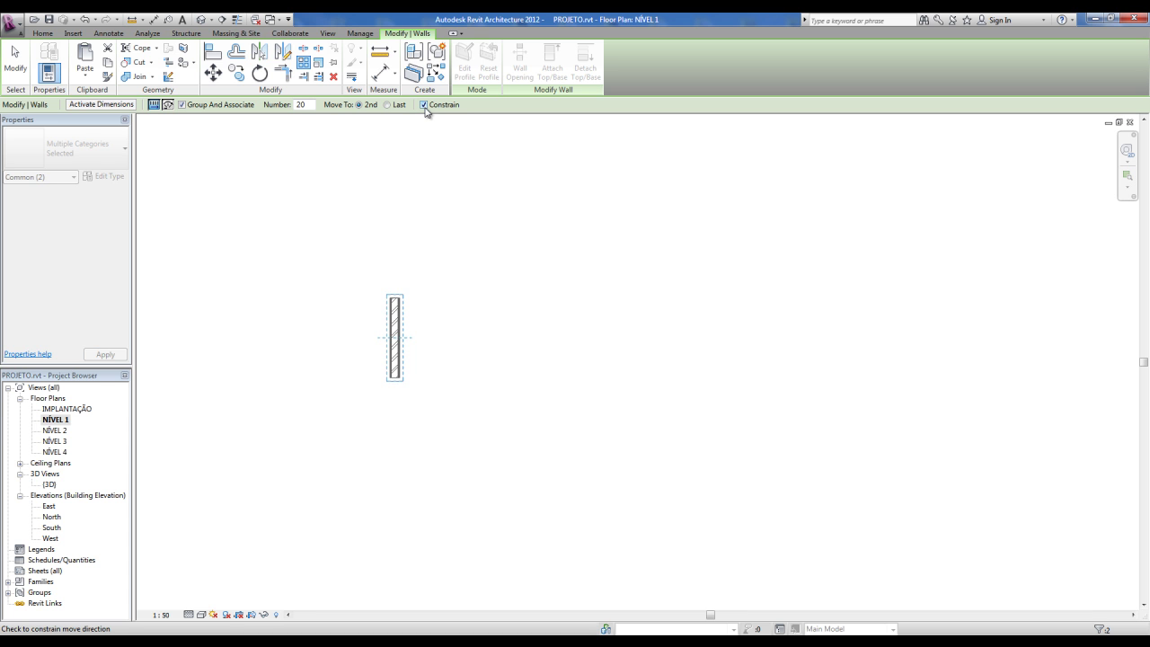
# - Pick the wall's end and a point 100 to the right, creating a row of 20 walls
pyautogui.click(393, 299)
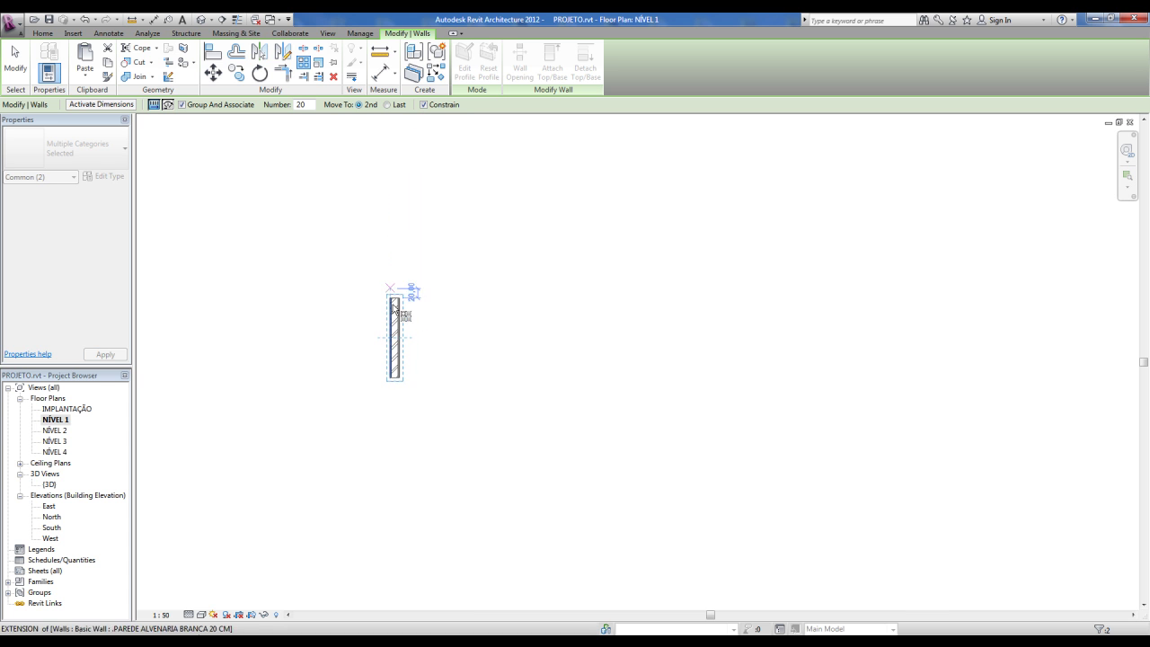
pyautogui.click(395, 379)
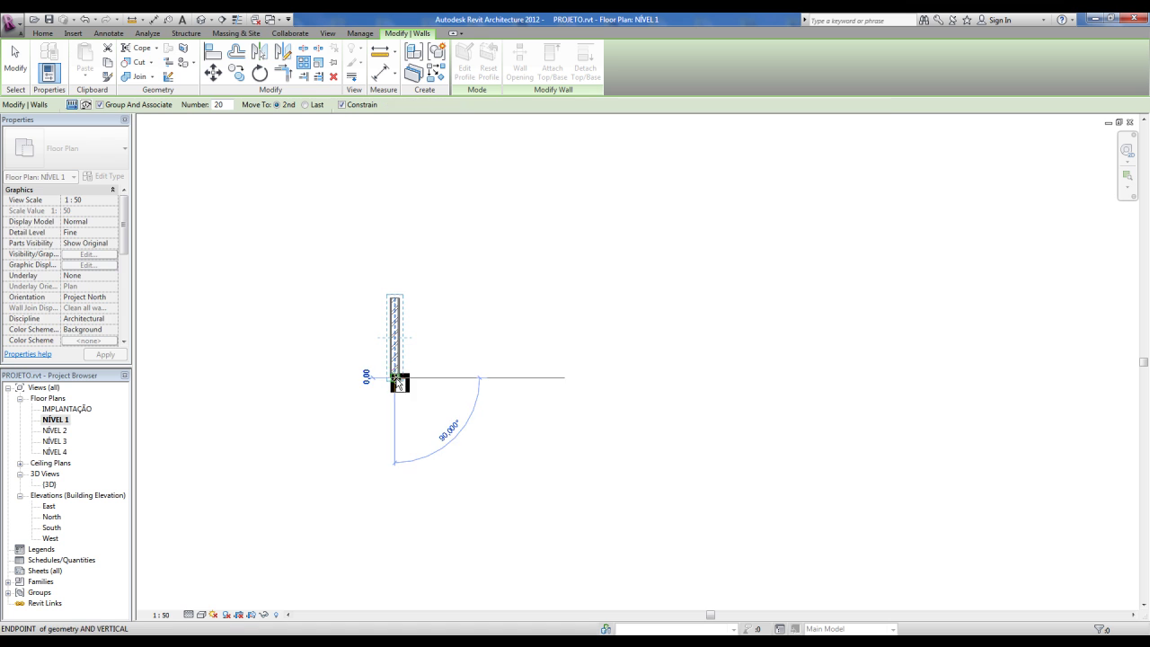
pyautogui.click(442, 381)
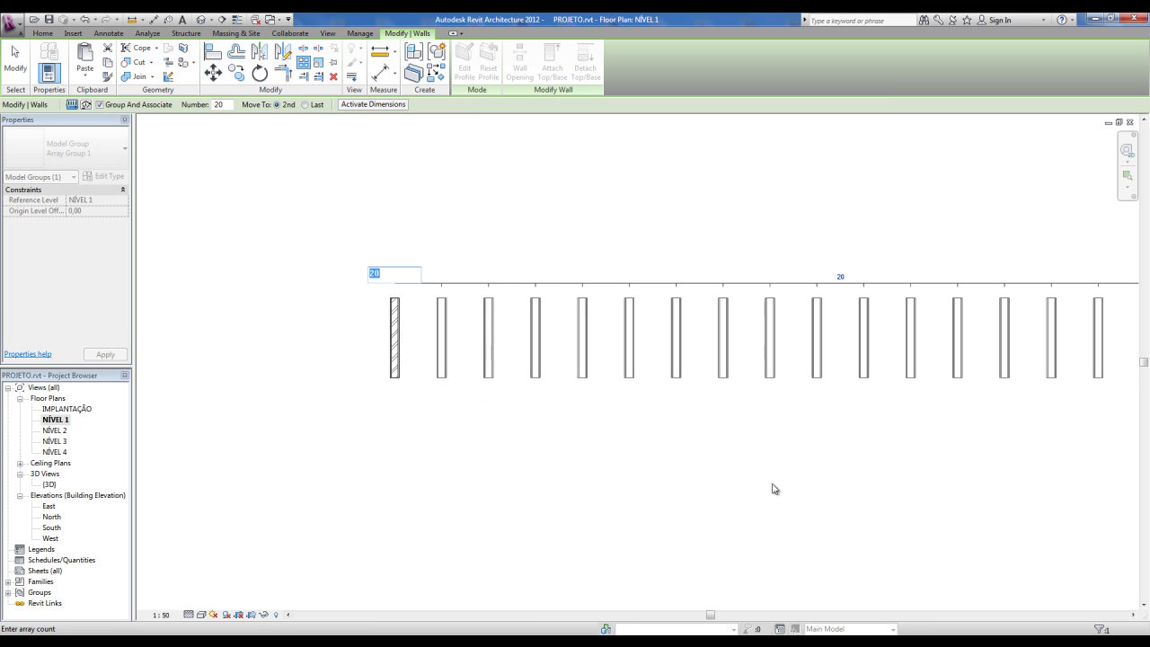
pyautogui.click(378, 275)
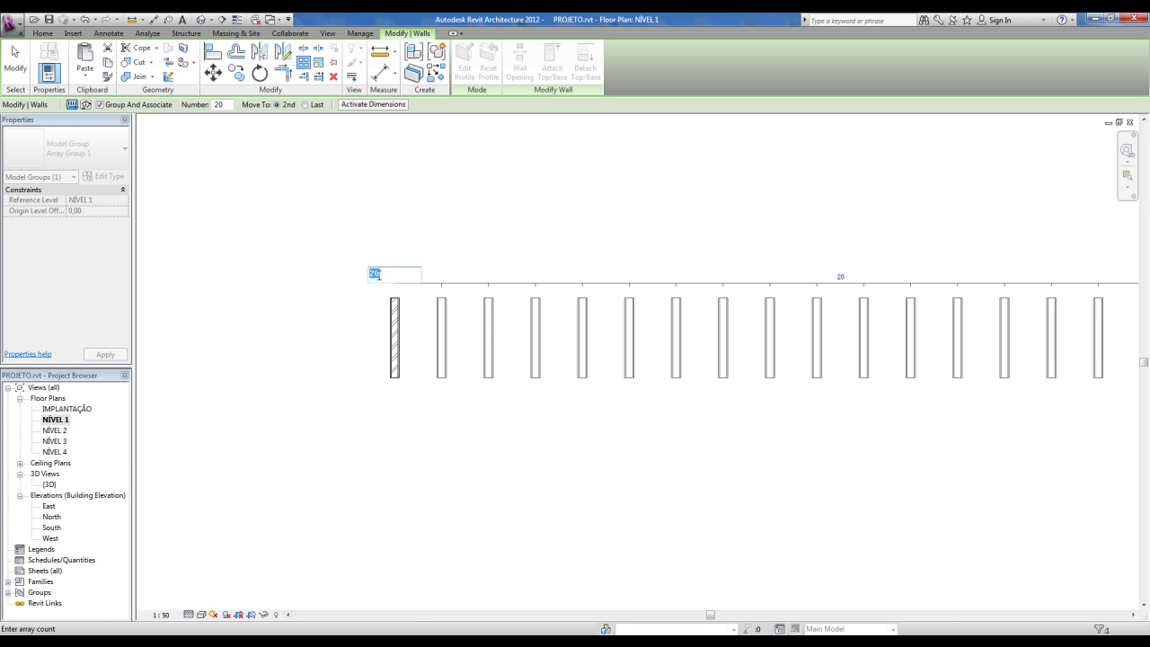
pyautogui.press('Return')
pyautogui.click(348, 448)
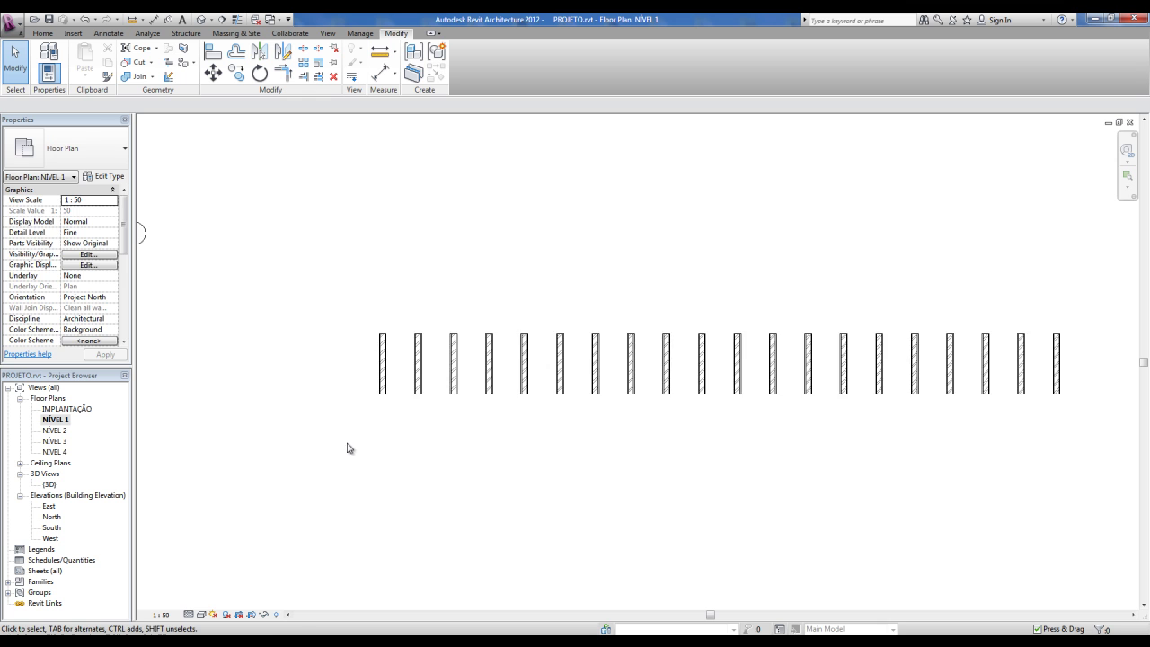
# - Change the wall array count from 20 to 15, then 10, and finally 12
pyautogui.moveTo(348, 448); pyautogui.dragTo(321, 446, button='middle')
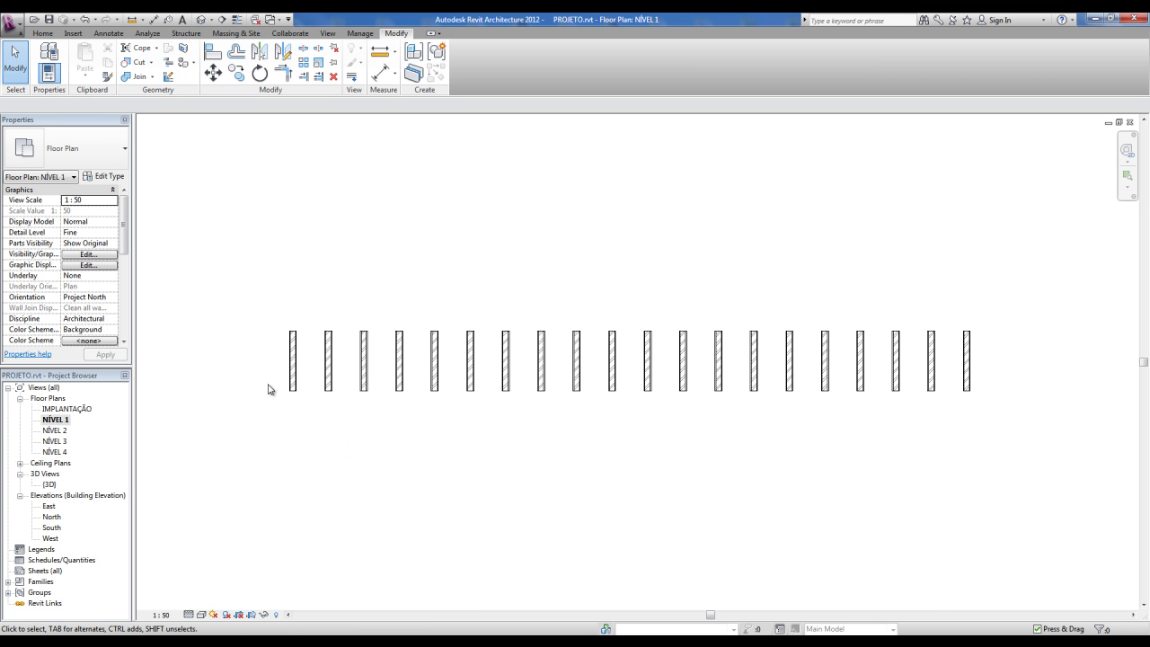
pyautogui.click(294, 362)
pyautogui.click(294, 362)
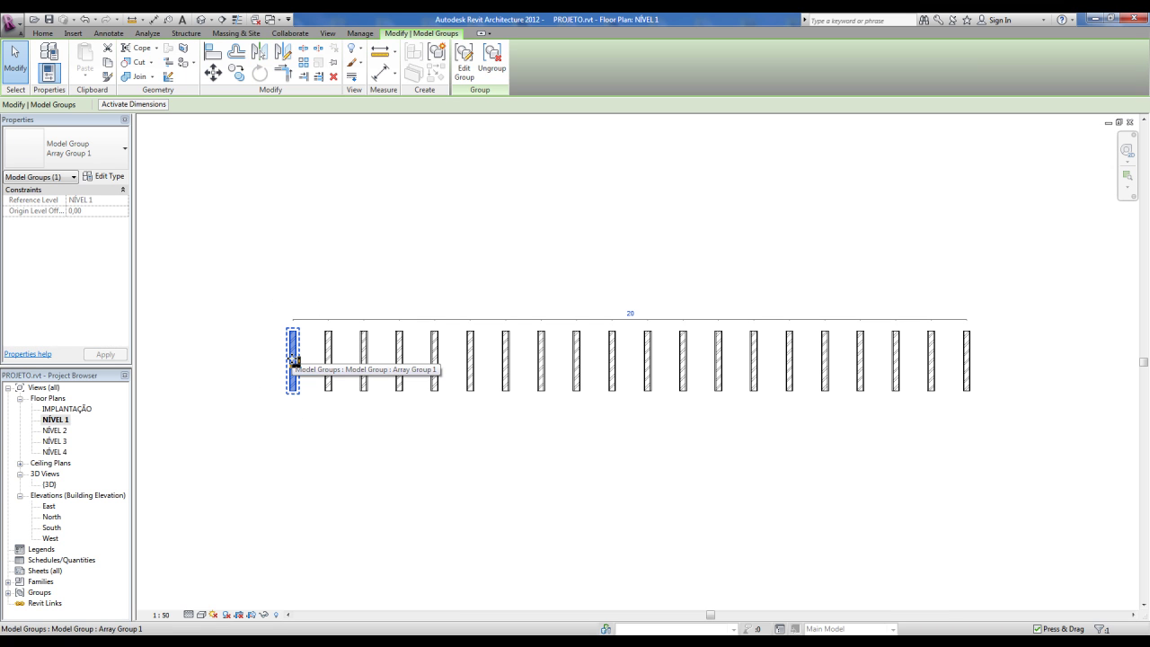
pyautogui.click(576, 355)
pyautogui.click(632, 310)
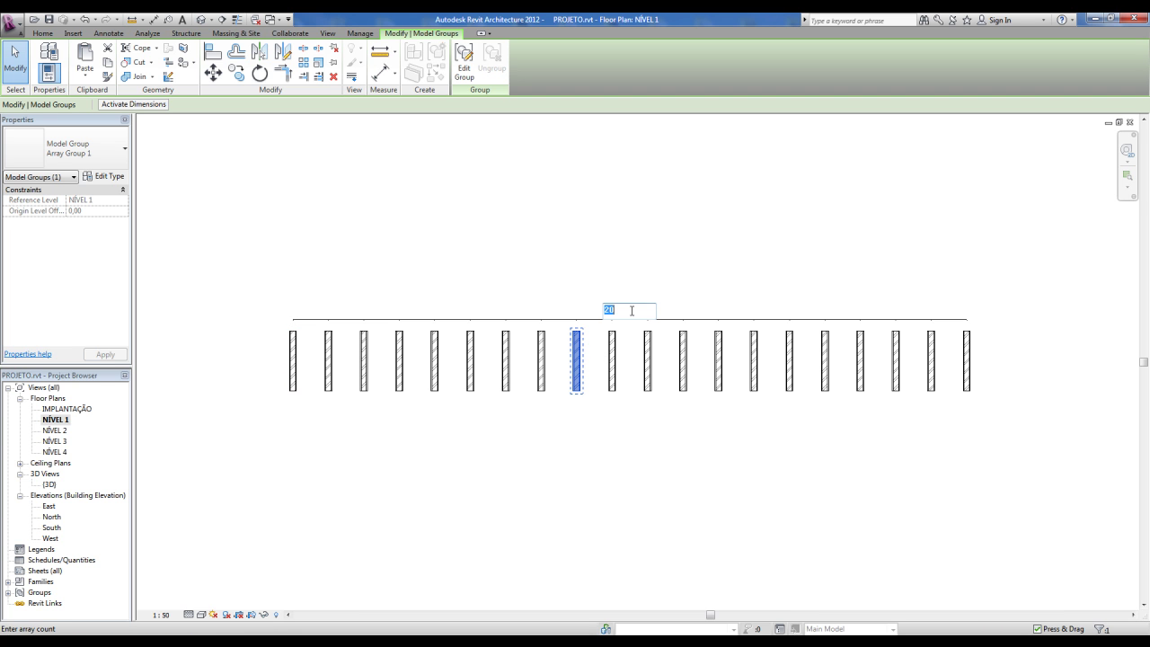
pyautogui.write('15')
pyautogui.press('Return')
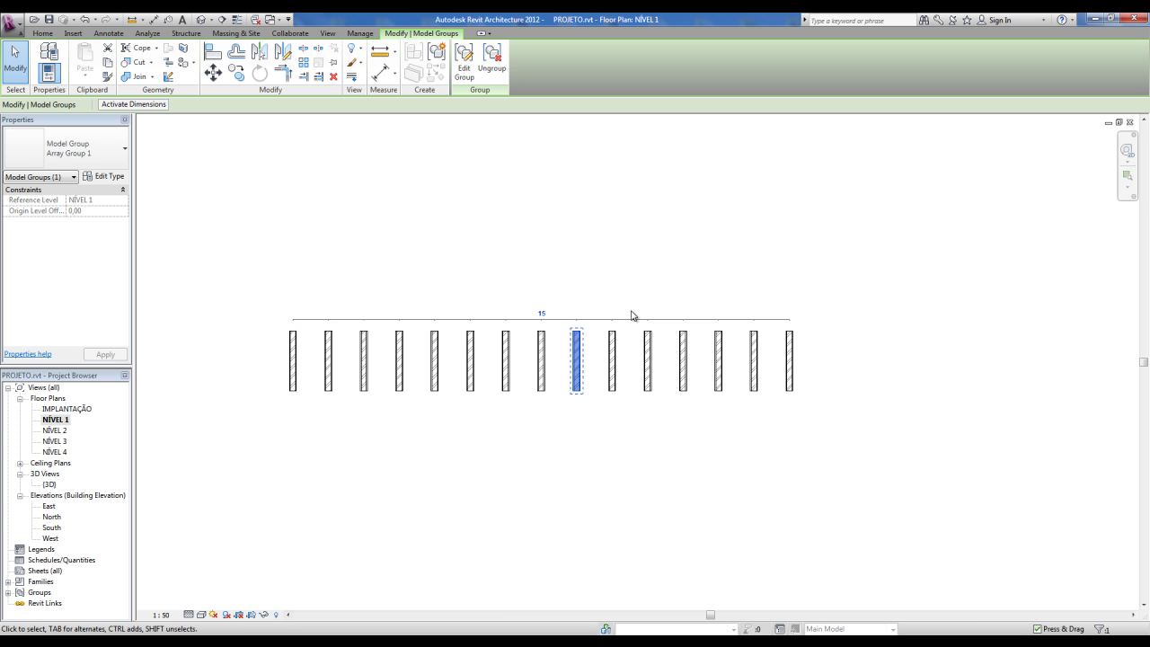
pyautogui.click(540, 312)
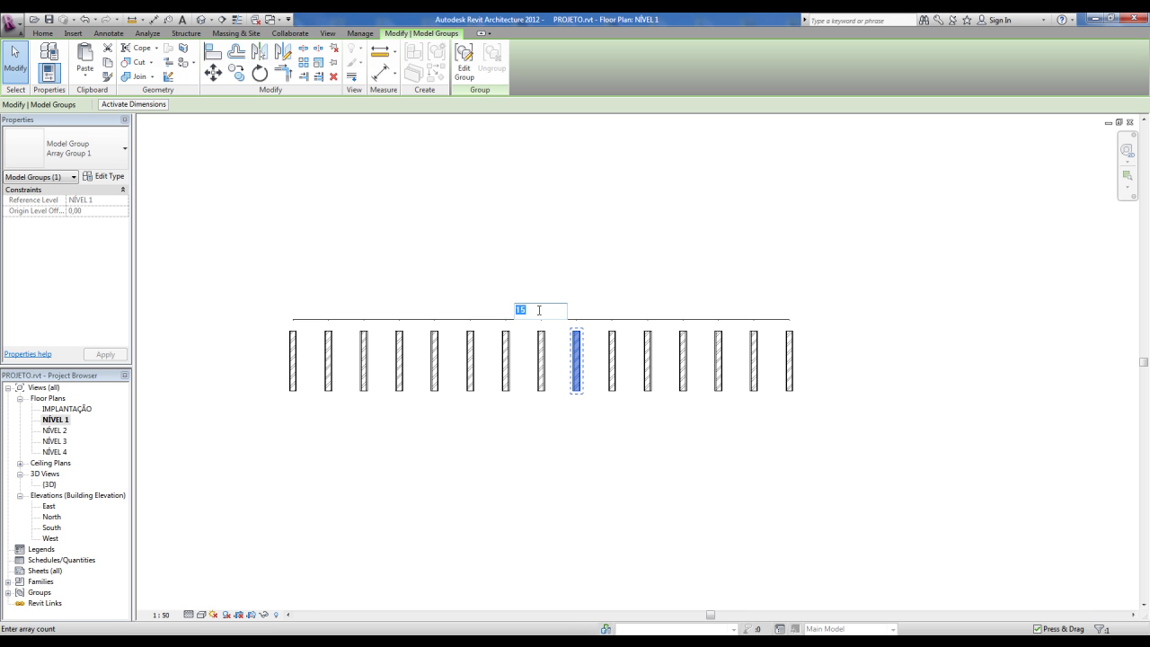
pyautogui.write('10')
pyautogui.press('Return')
pyautogui.click(452, 312)
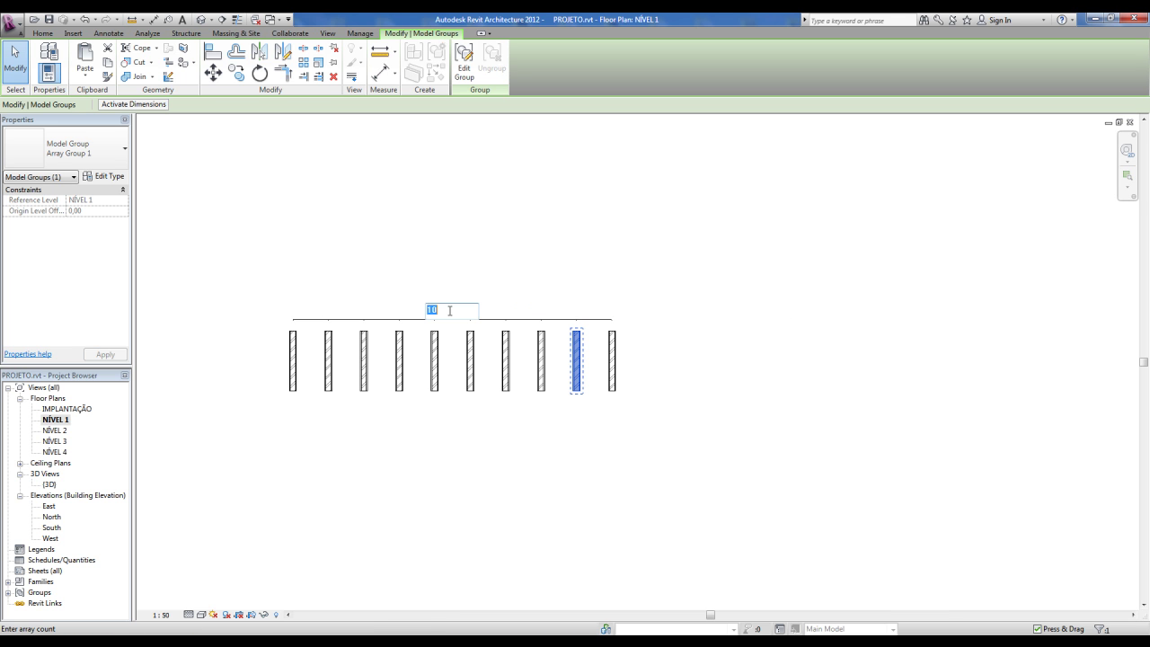
pyautogui.write('12')
pyautogui.press('Return')
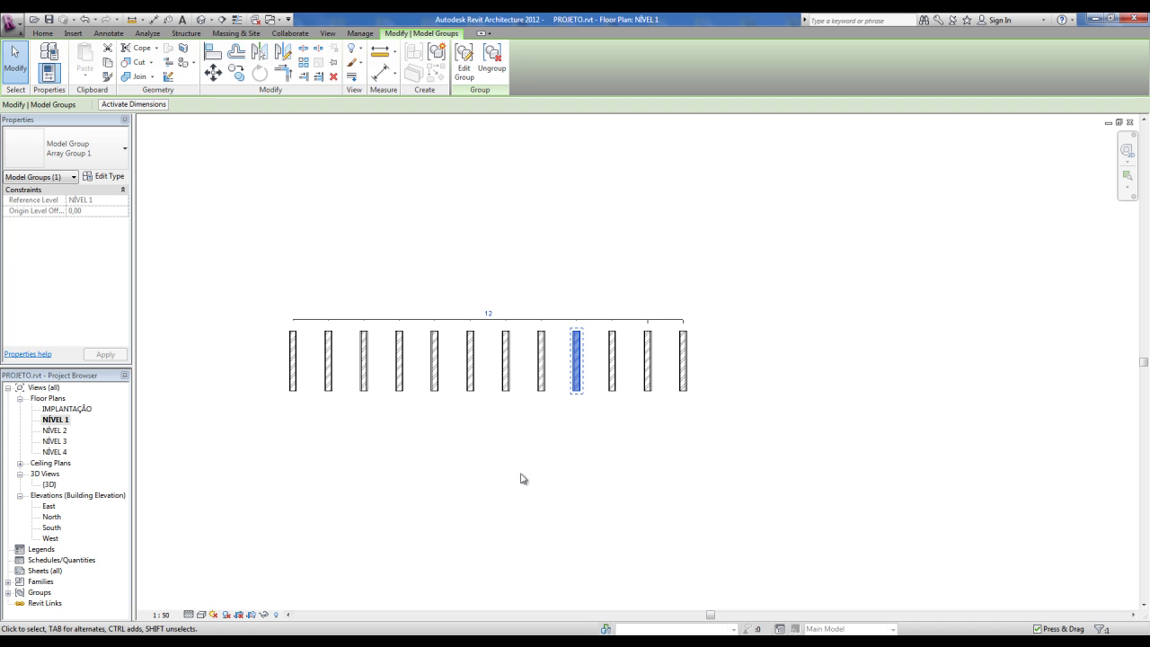
pyautogui.click(521, 479)
# - Ungroup the 12 wall groups, then try respacing an array member and undo it
pyautogui.moveTo(262, 304); pyautogui.dragTo(730, 480)
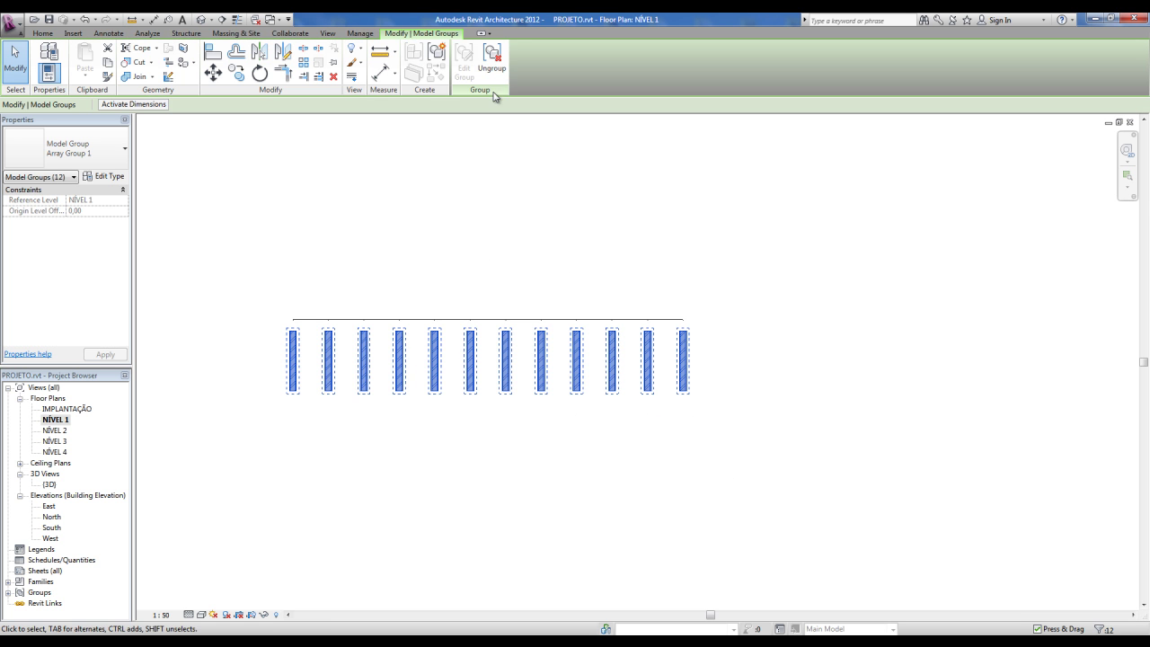
pyautogui.click(492, 70)
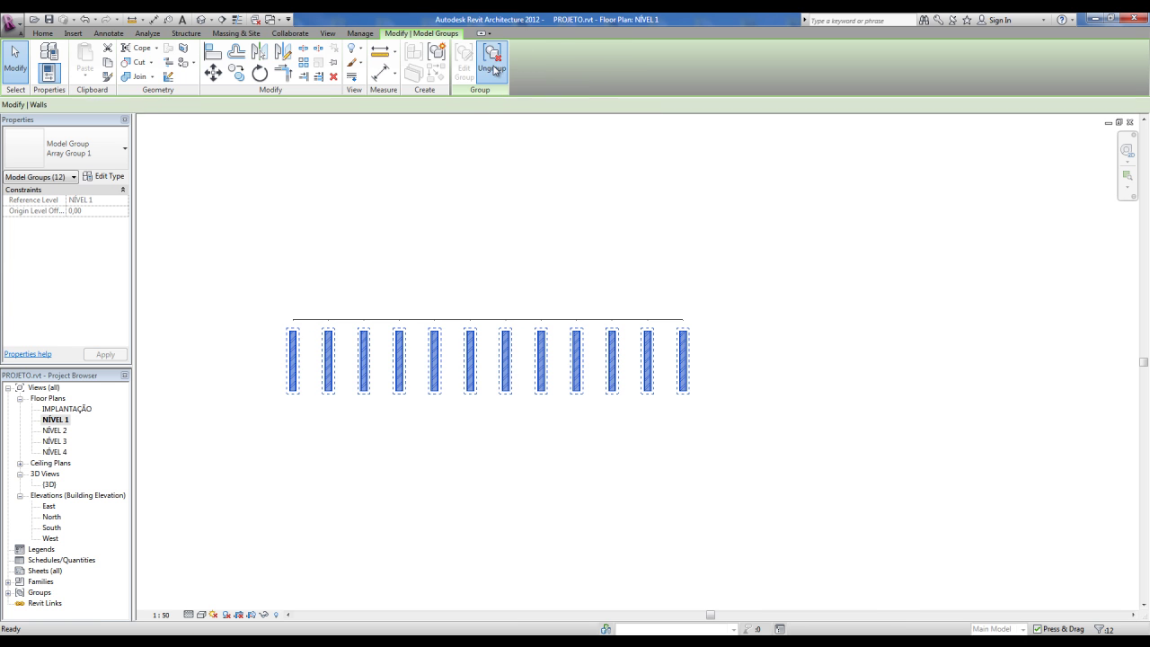
pyautogui.click(415, 429)
pyautogui.click(435, 378)
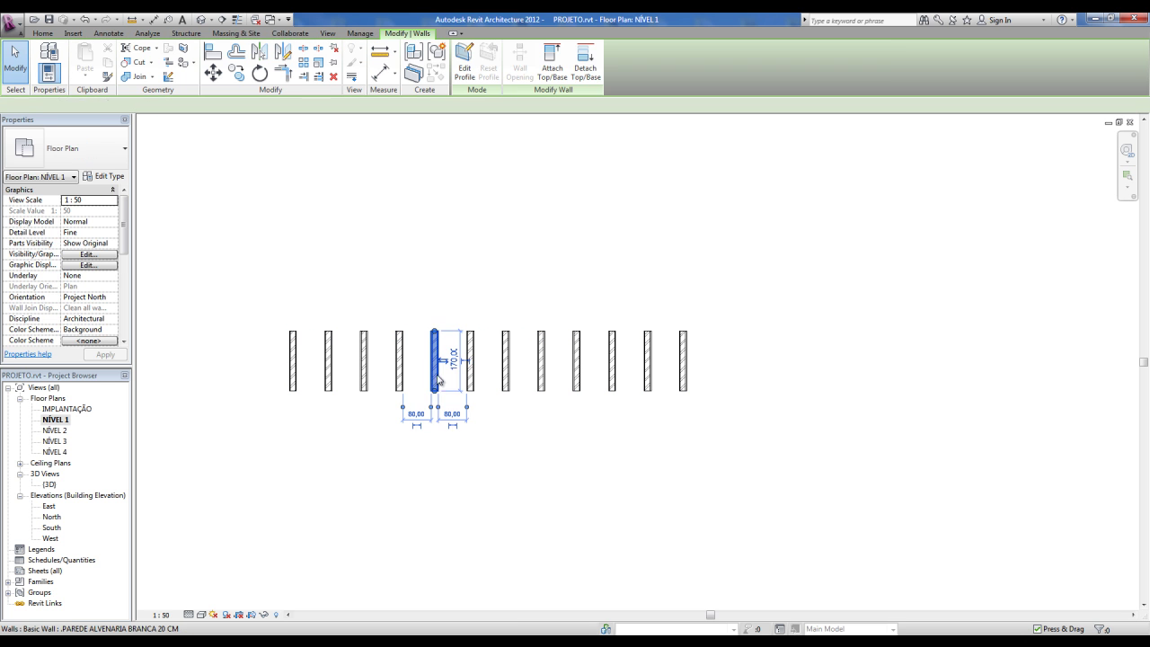
pyautogui.click(480, 464)
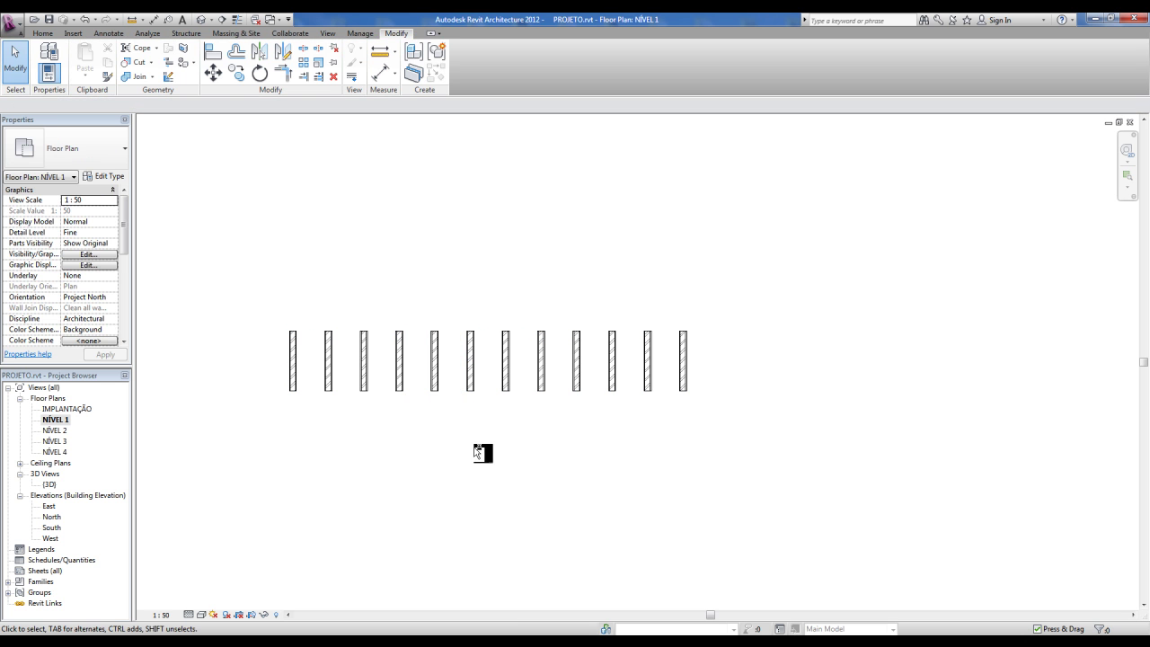
pyautogui.click(429, 367)
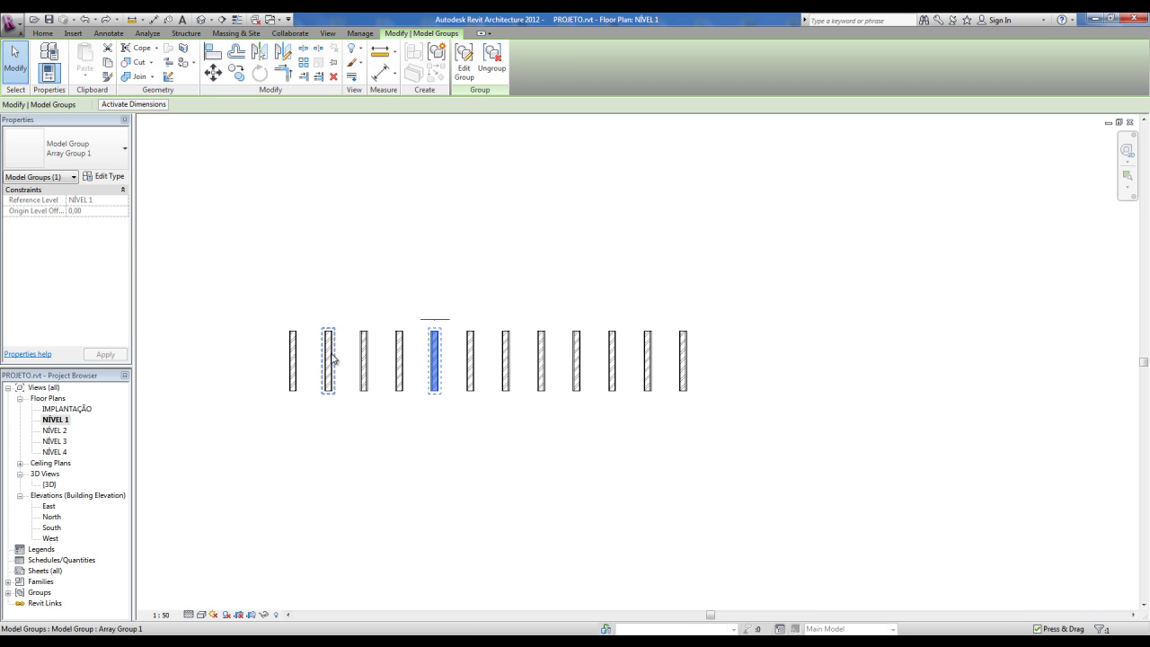
pyautogui.moveTo(329, 359)
pyautogui.mouseDown()
pyautogui.moveTo(356, 355)
pyautogui.moveTo(371, 375)
pyautogui.moveTo(372, 344)
pyautogui.mouseUp()
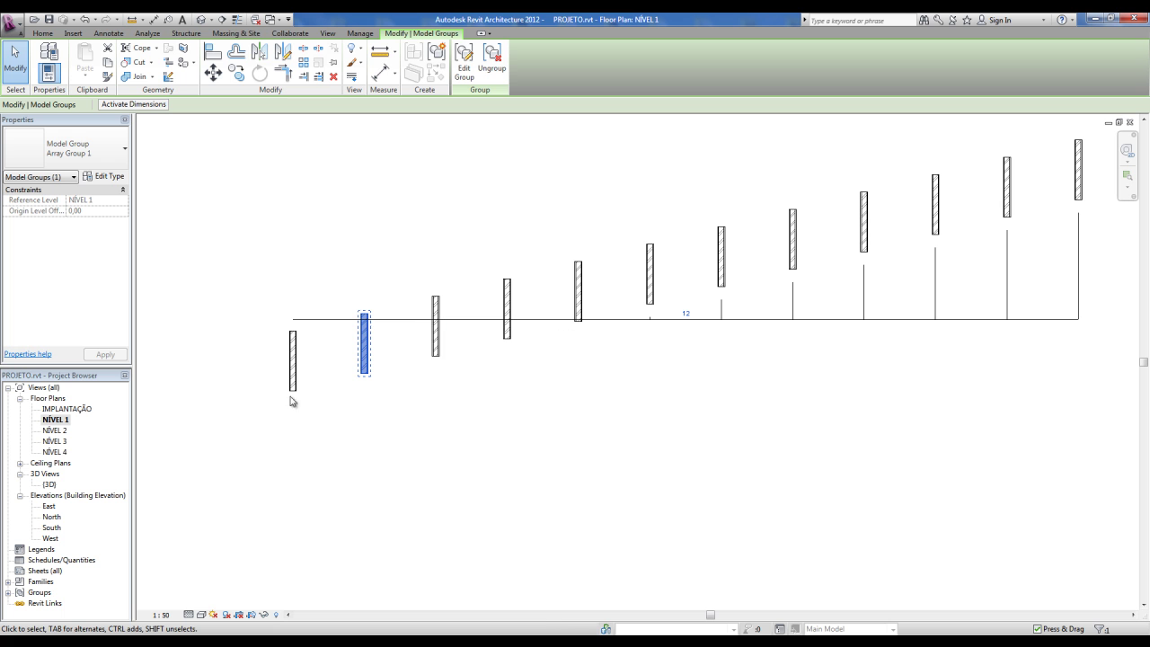
pyautogui.hotkey('ctrl', 'z')
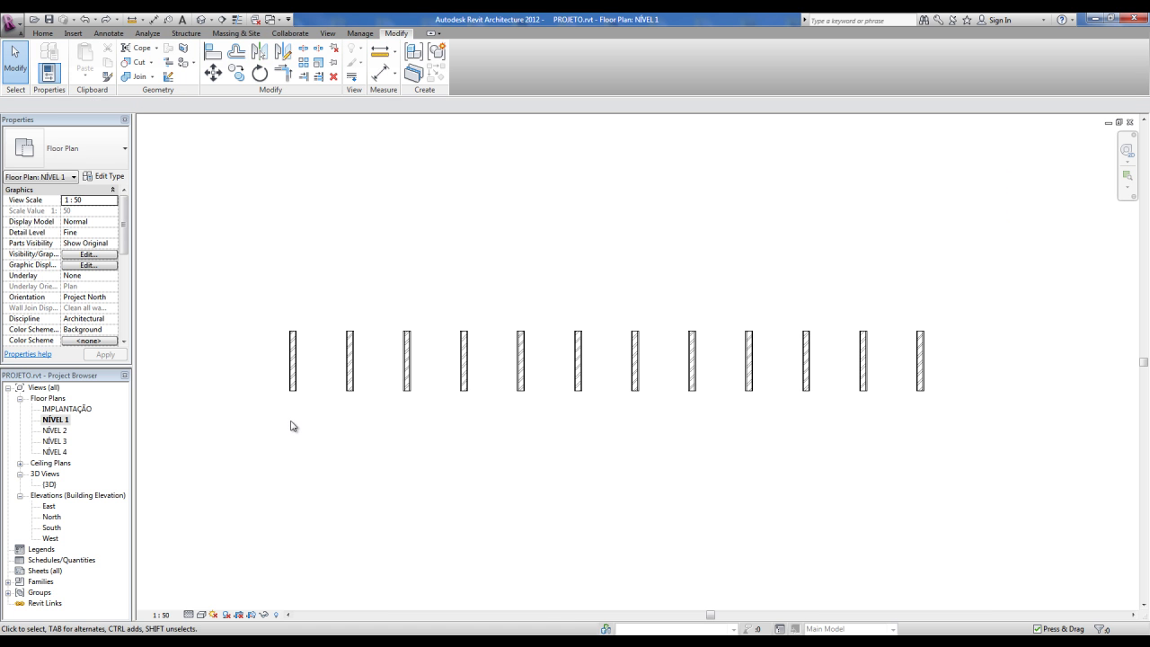
# - Delete the 11 walls to the right of the first one, leaving only the original
pyautogui.moveTo(239, 274); pyautogui.dragTo(1011, 472)
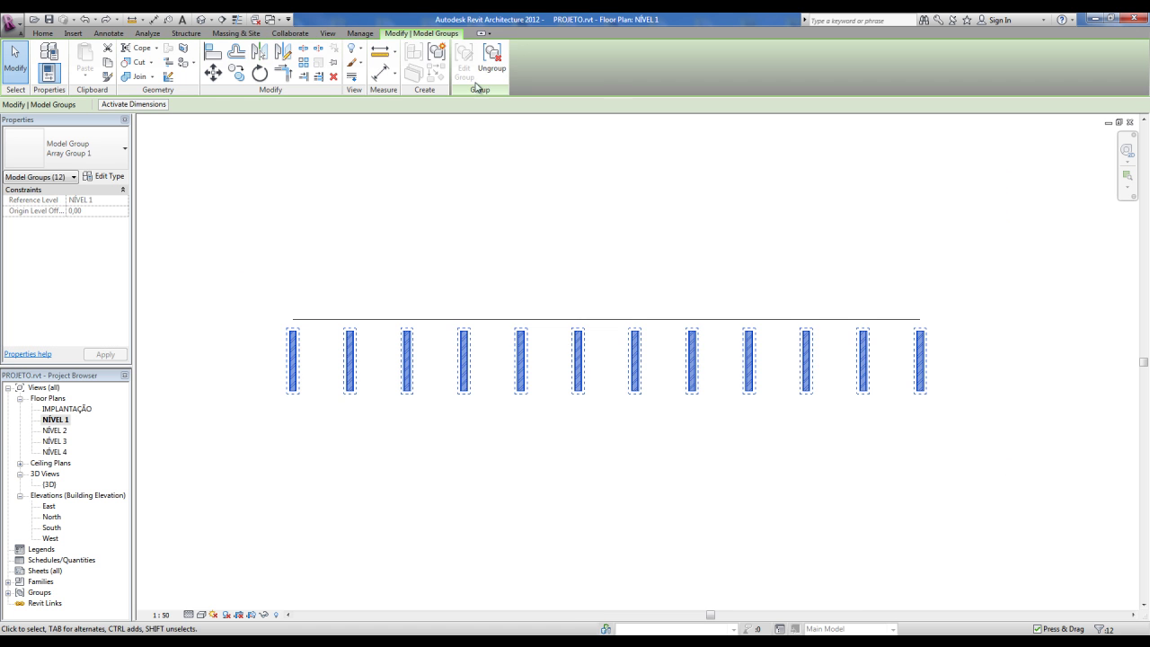
pyautogui.moveTo(339, 288); pyautogui.dragTo(1002, 463)
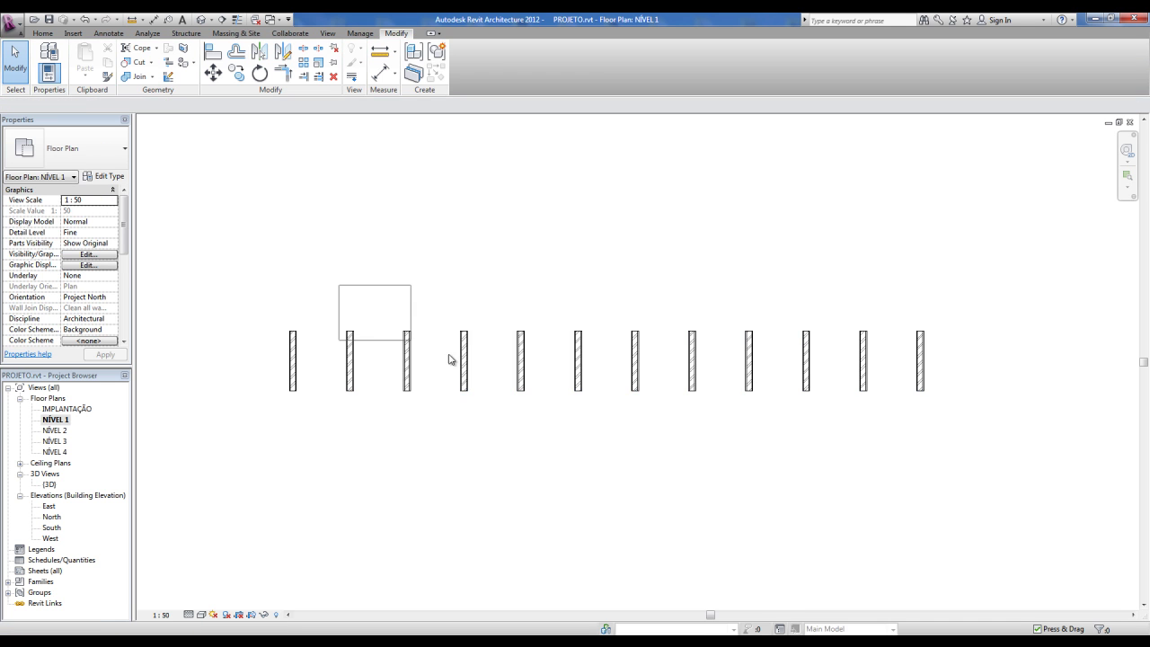
pyautogui.press('Delete')
pyautogui.scroll(2, 257, 351)
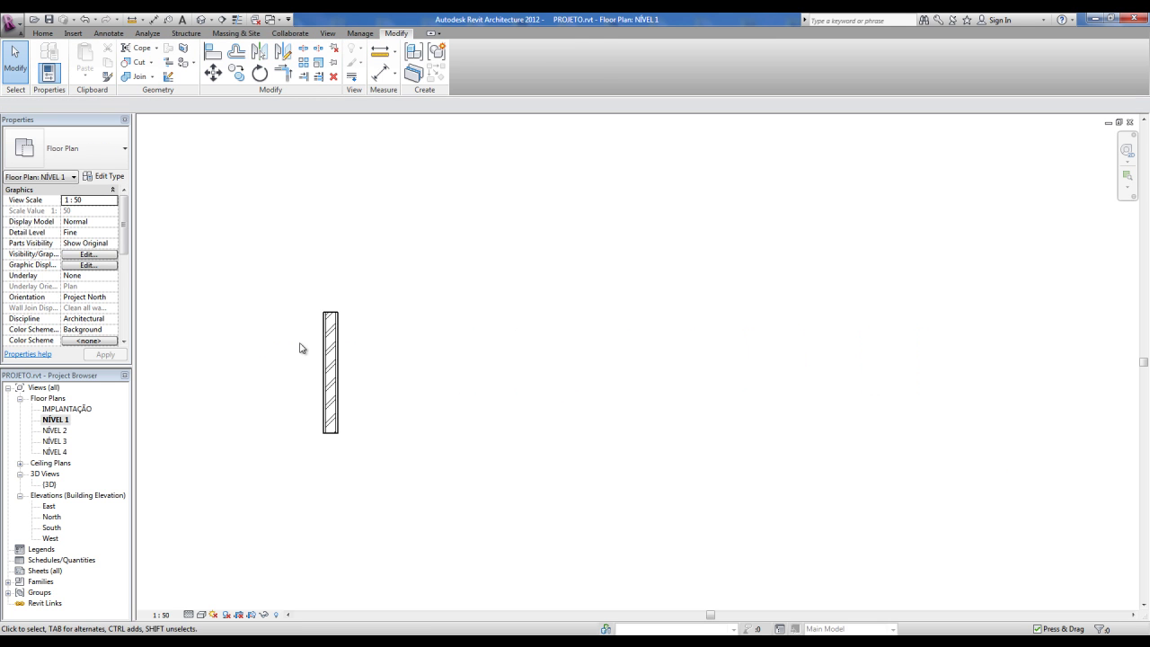
# - Select the wall and set up a linear array of 10 with Move To: Last
pyautogui.click(325, 345)
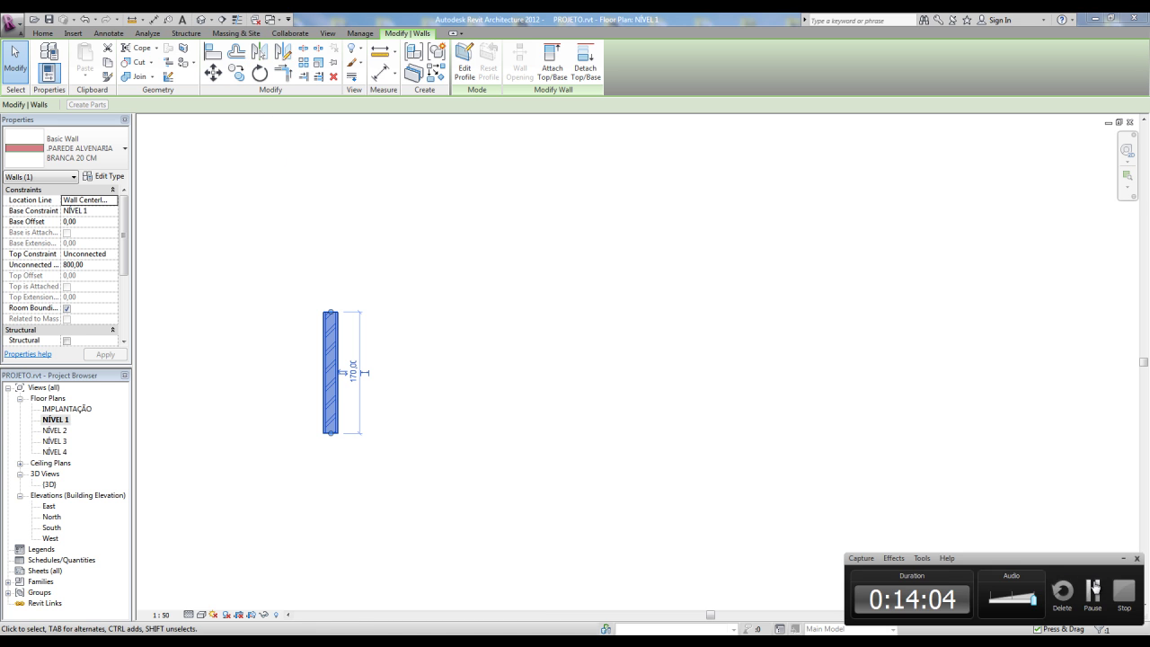
pyautogui.click(1094, 589)
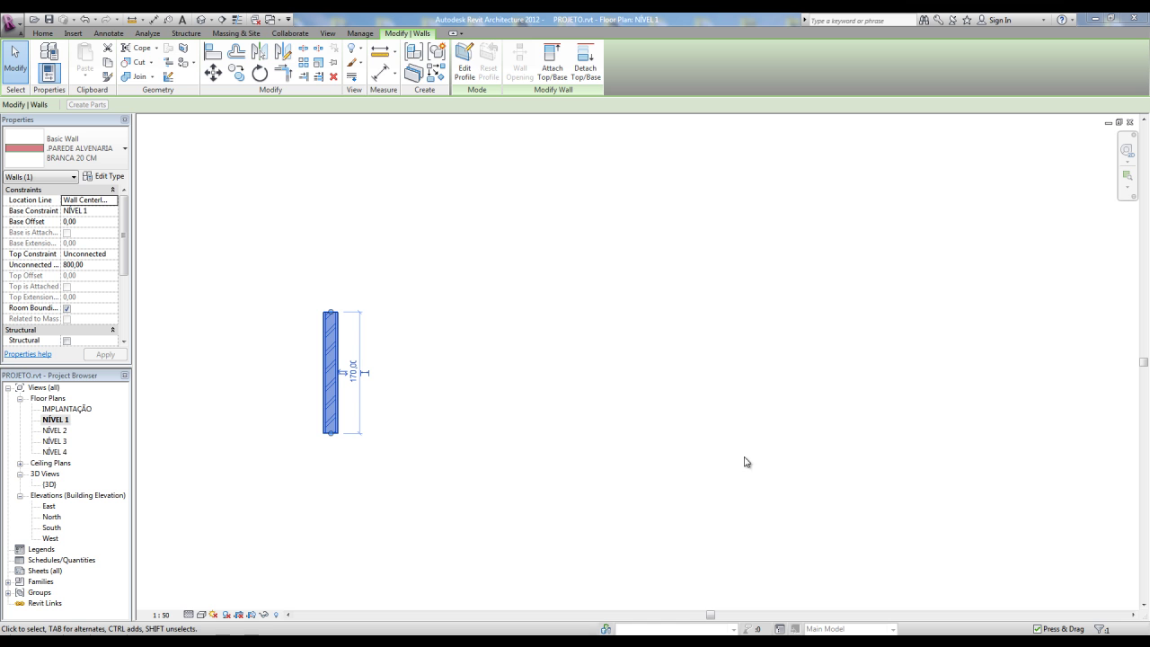
pyautogui.click(304, 62)
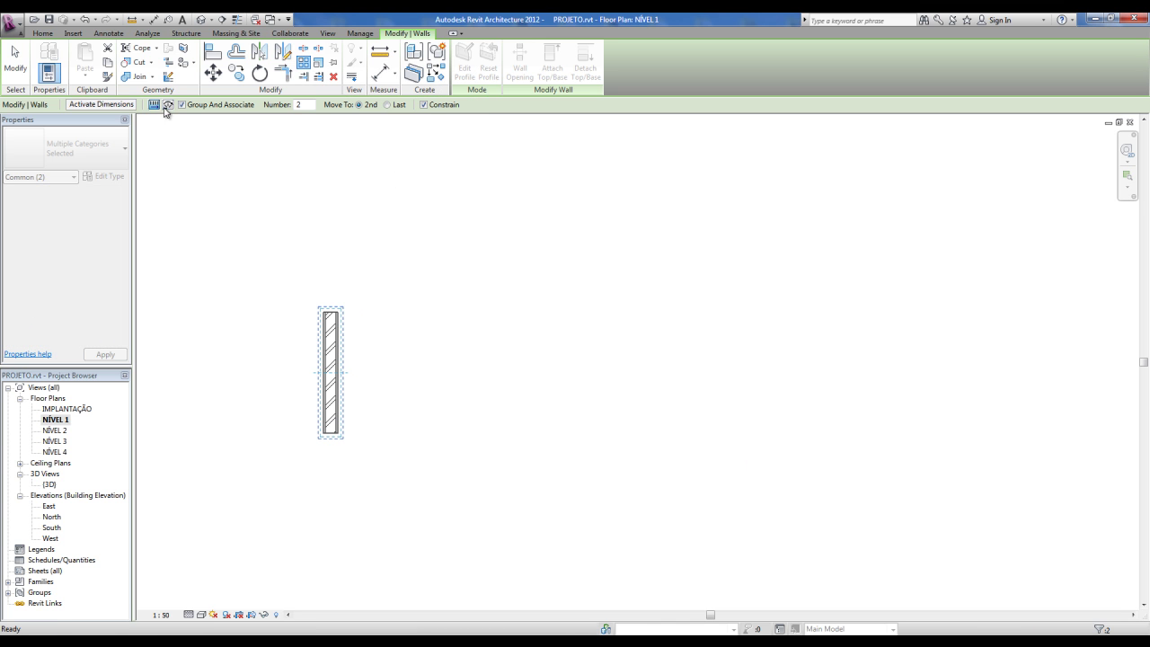
pyautogui.click(153, 105)
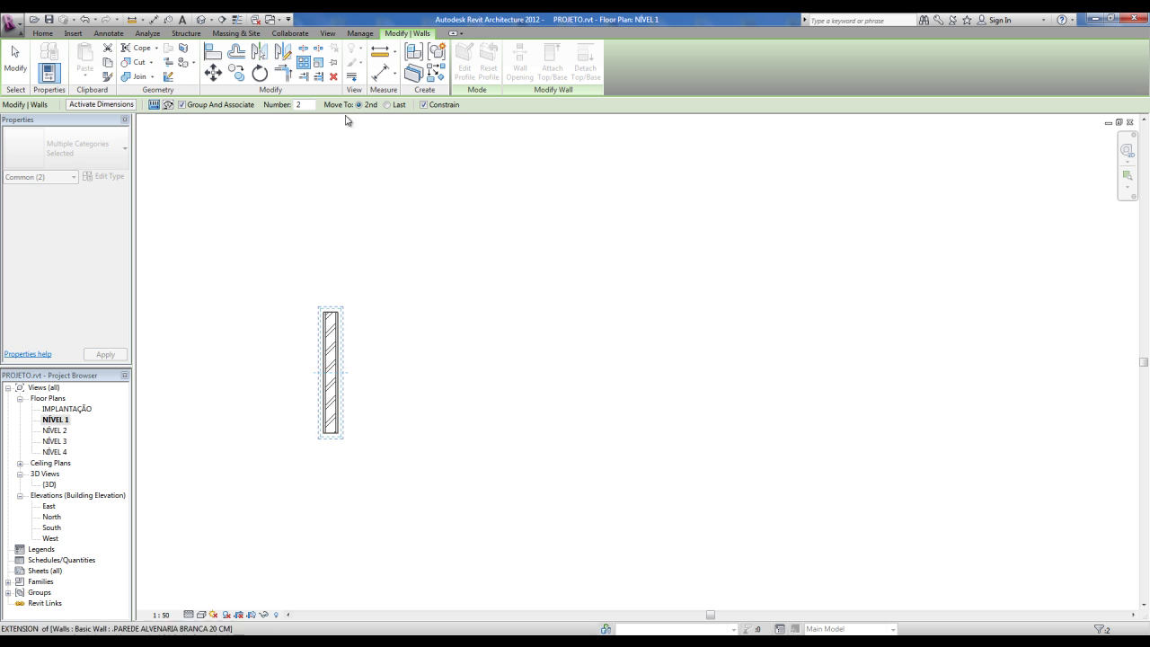
pyautogui.click(388, 106)
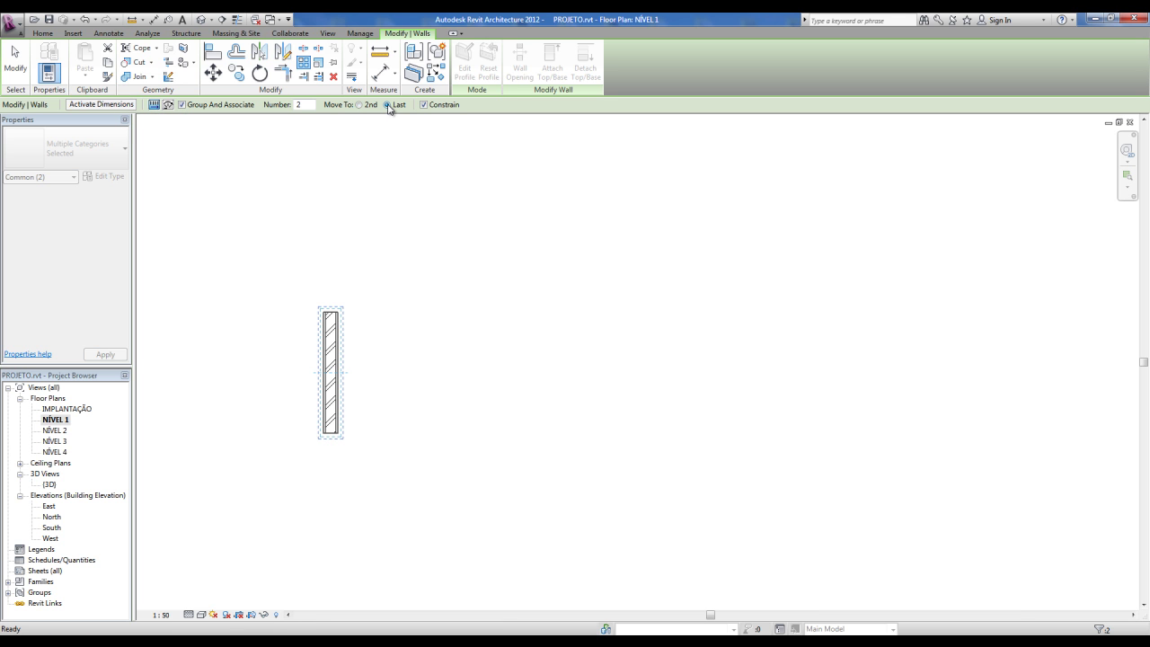
pyautogui.write('10')
pyautogui.press('Return')
pyautogui.click(388, 105)
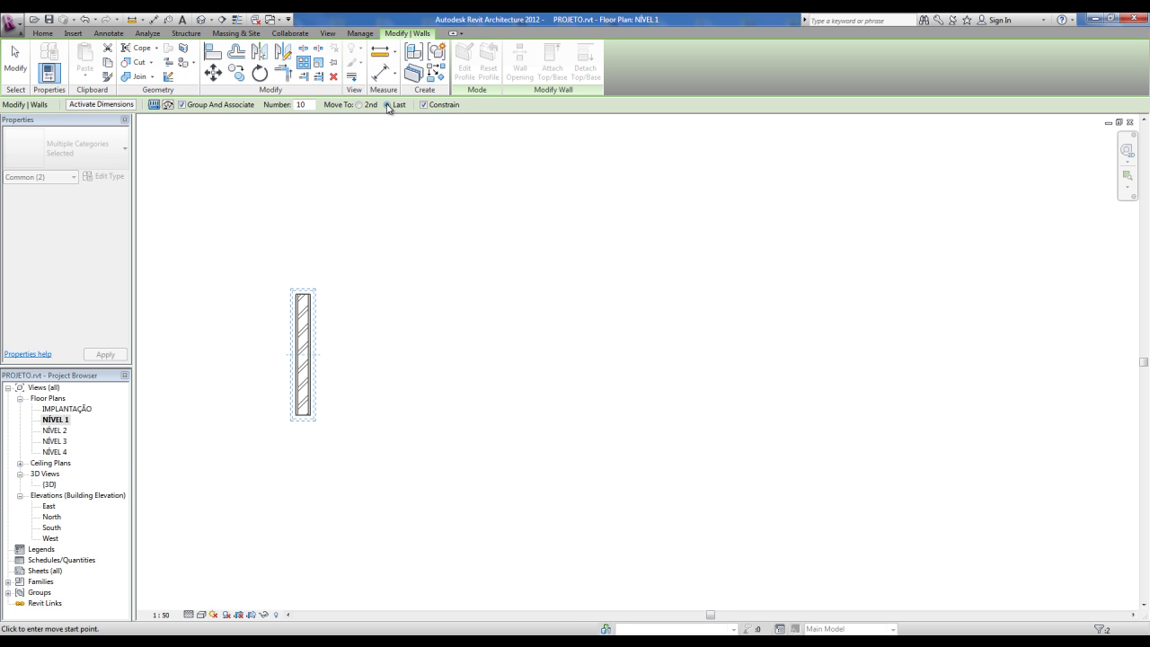
# - Place the array from the wall's bottom end to a point 450 to the right
pyautogui.click(314, 422)
pyautogui.click(790, 426)
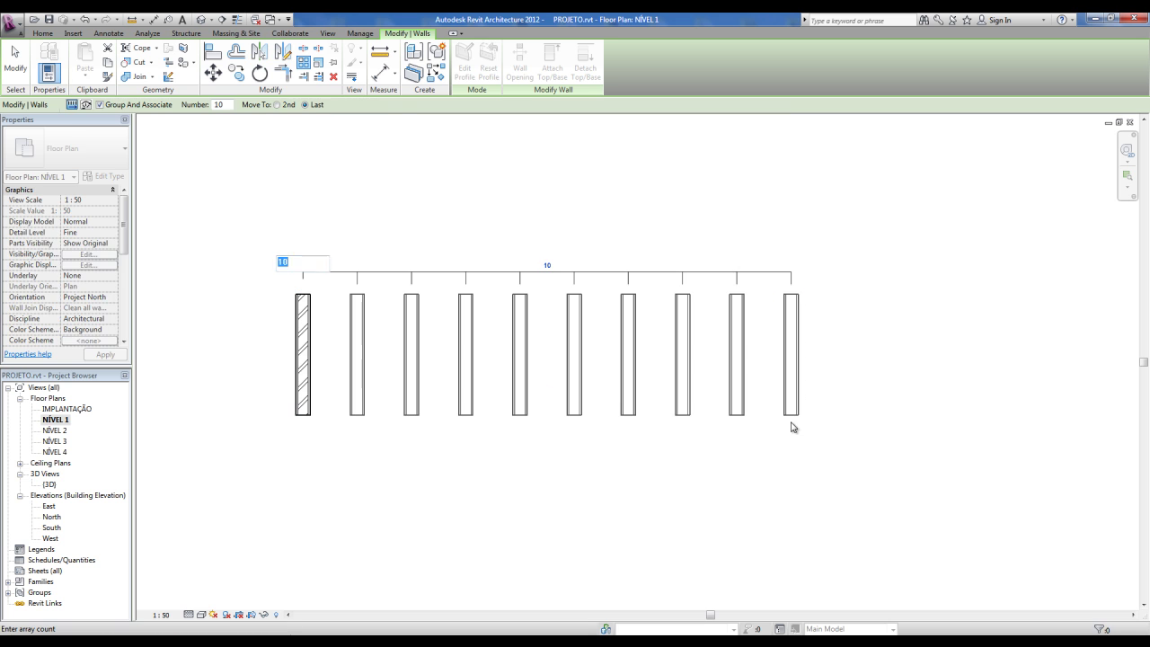
pyautogui.click(301, 413)
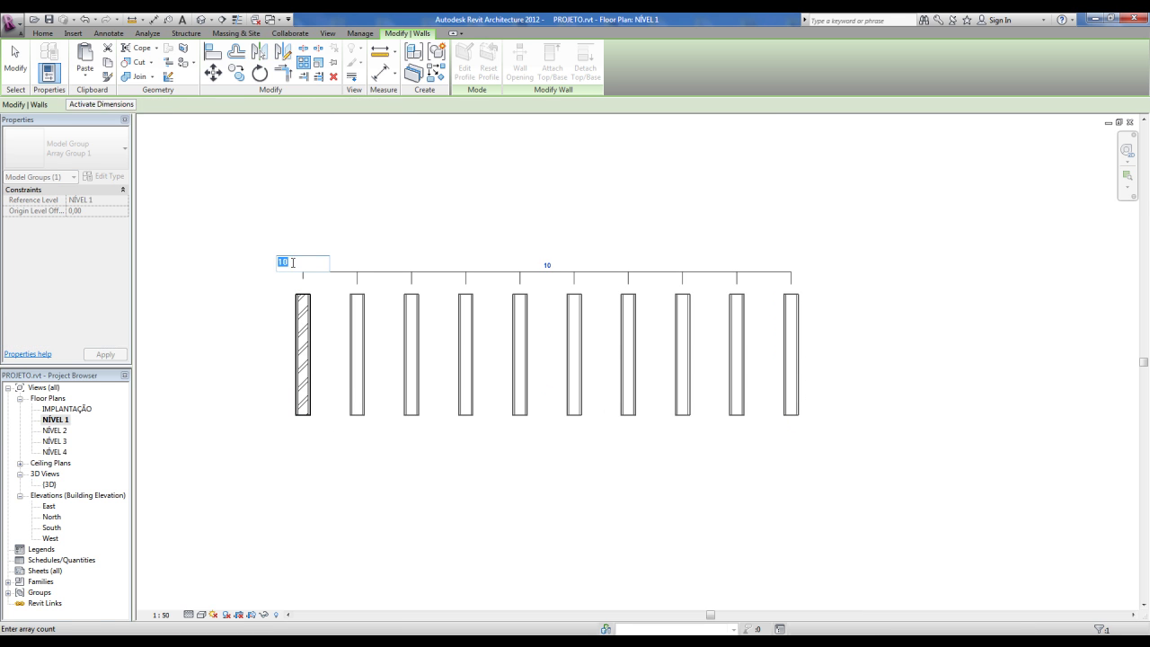
pyautogui.press('Return')
pyautogui.click(321, 473)
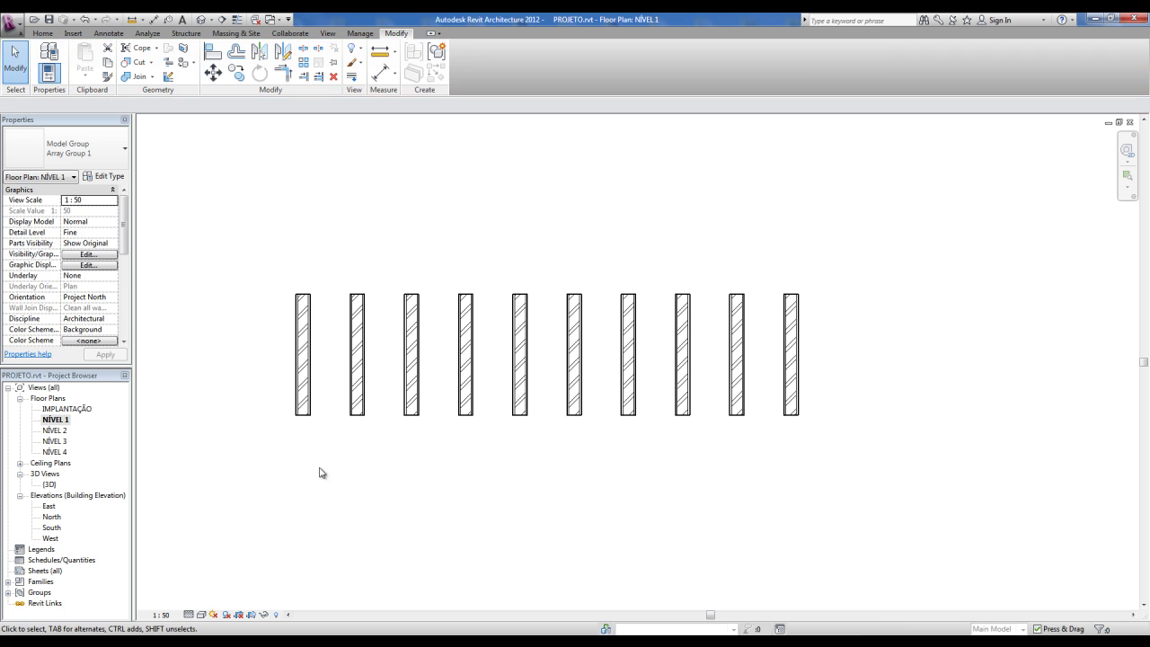
# - Change the wall array count to 5, then back to 20 walls
pyautogui.click(357, 396)
pyautogui.click(548, 266)
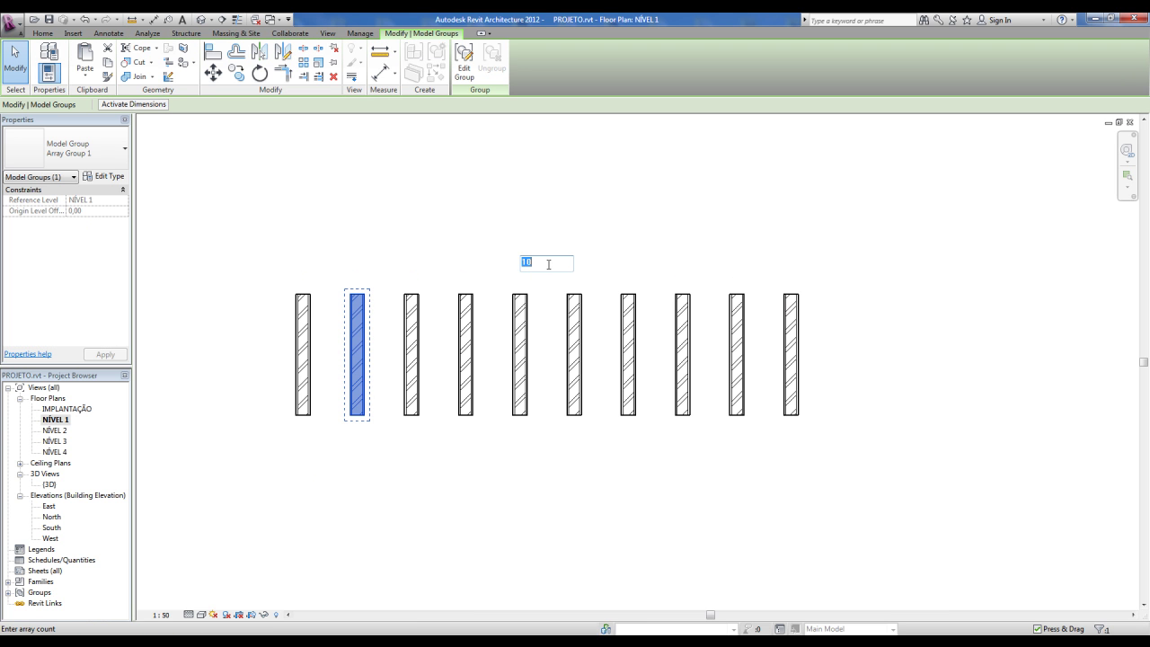
pyautogui.write('5')
pyautogui.press('Return')
pyautogui.click(549, 264)
pyautogui.press('Return')
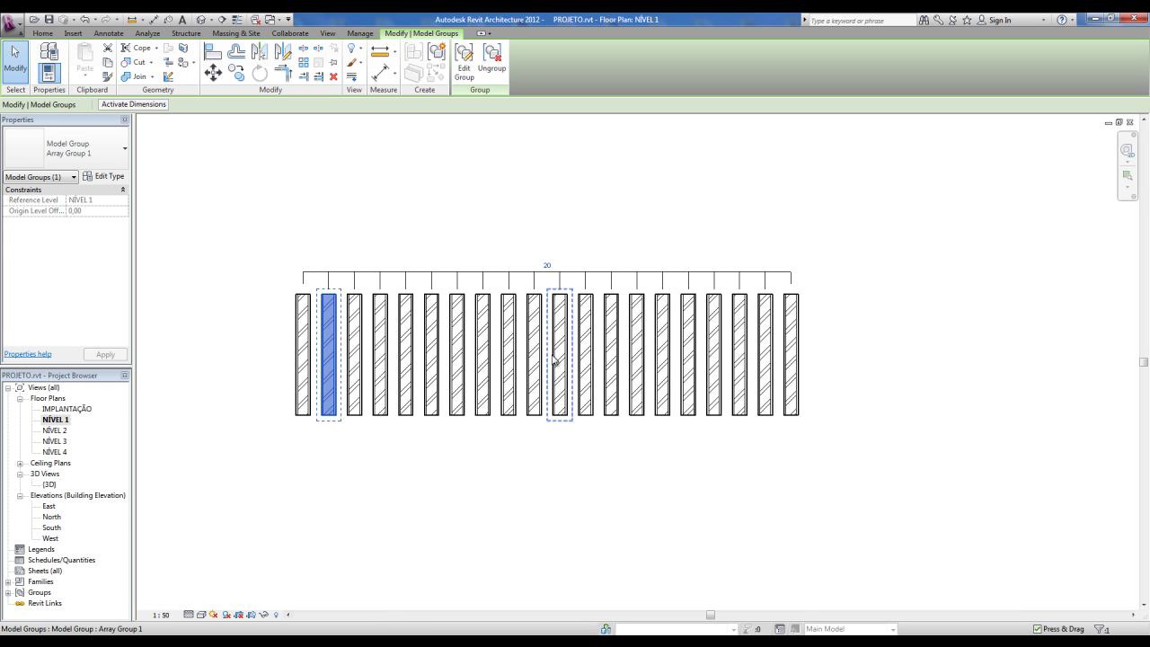
pyautogui.click(532, 477)
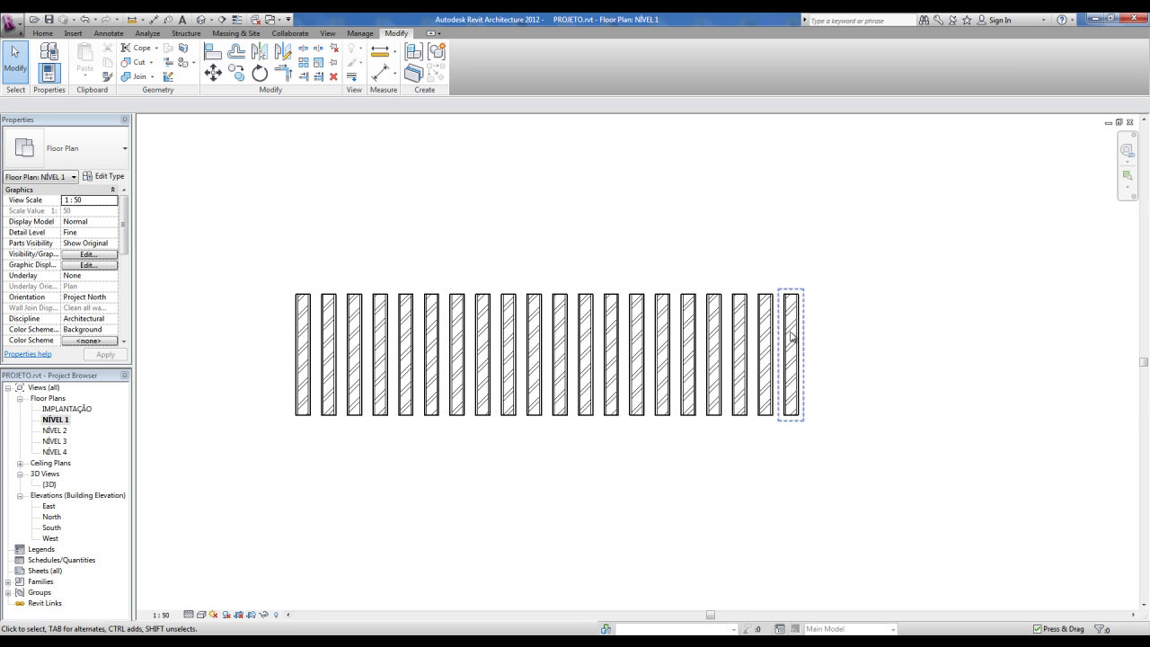
# - Ungroup the 20-wall array and undo so only one vertical wall remains
pyautogui.moveTo(293, 273); pyautogui.dragTo(923, 525)
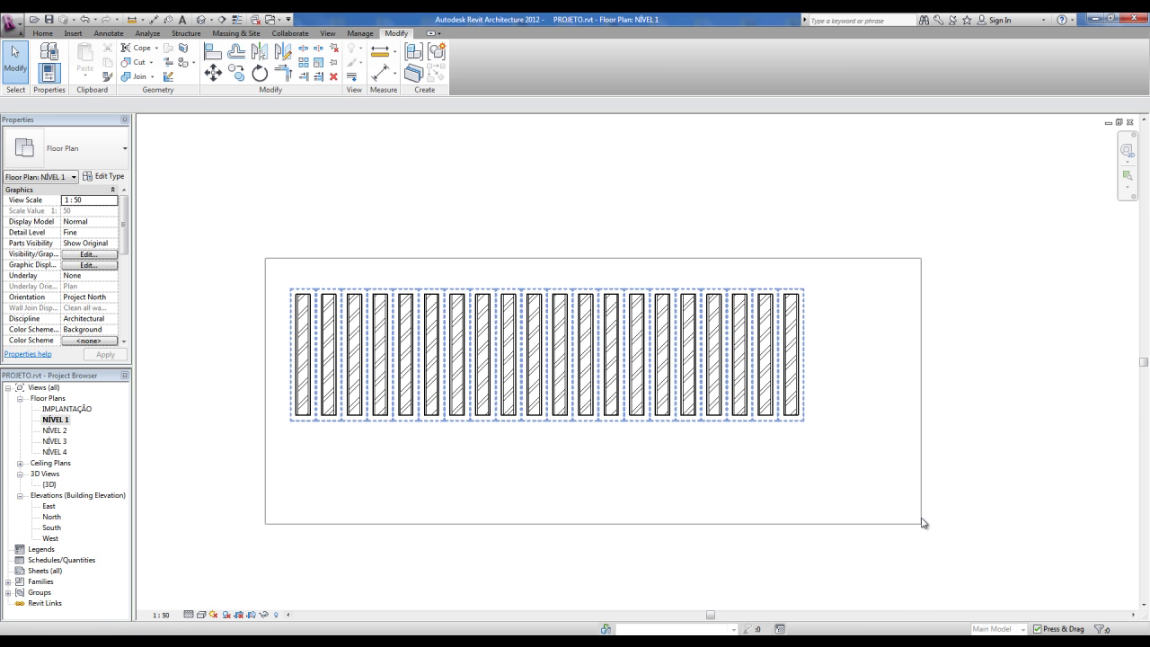
pyautogui.click(490, 76)
pyautogui.click(573, 239)
pyautogui.moveTo(313, 275); pyautogui.dragTo(973, 506)
pyautogui.hotkey('ctrl', 'z')
pyautogui.hotkey('ctrl', 'z')
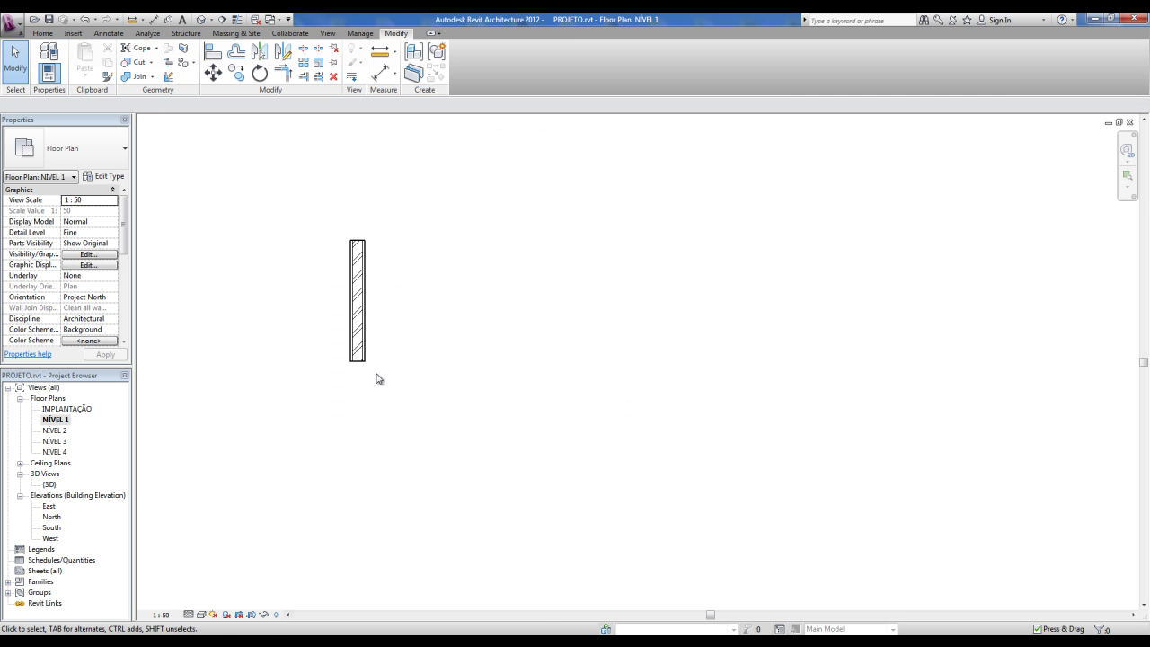
# - Start a radial array of the remaining wall, centred below-left, and set its start ray
pyautogui.click(365, 288)
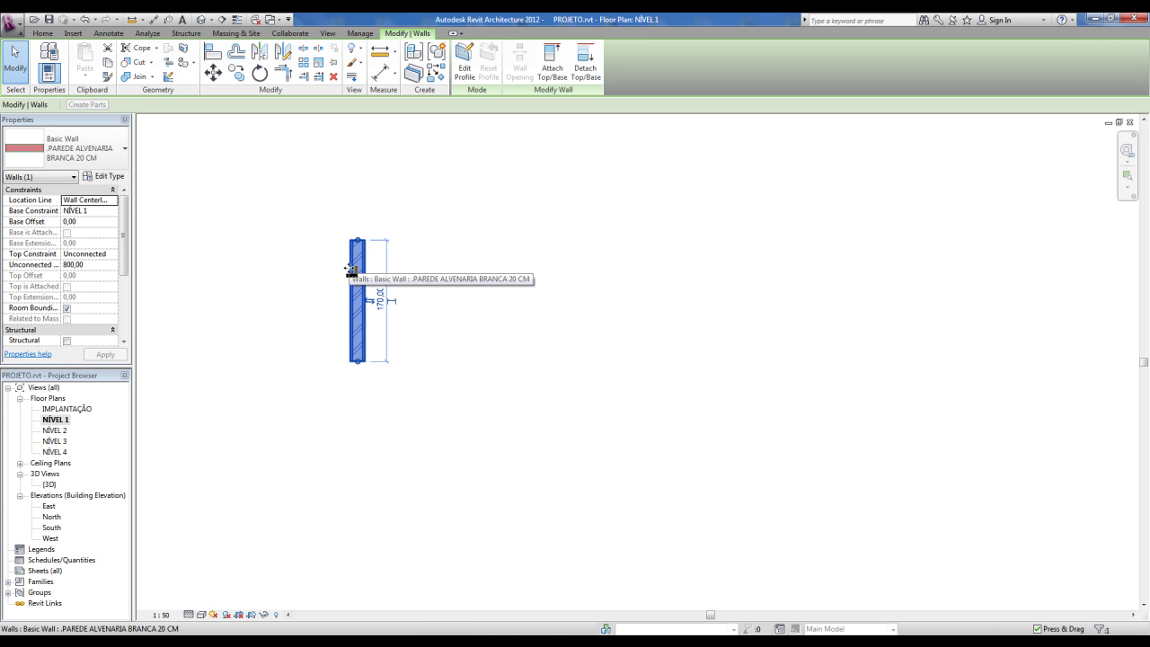
pyautogui.click(303, 65)
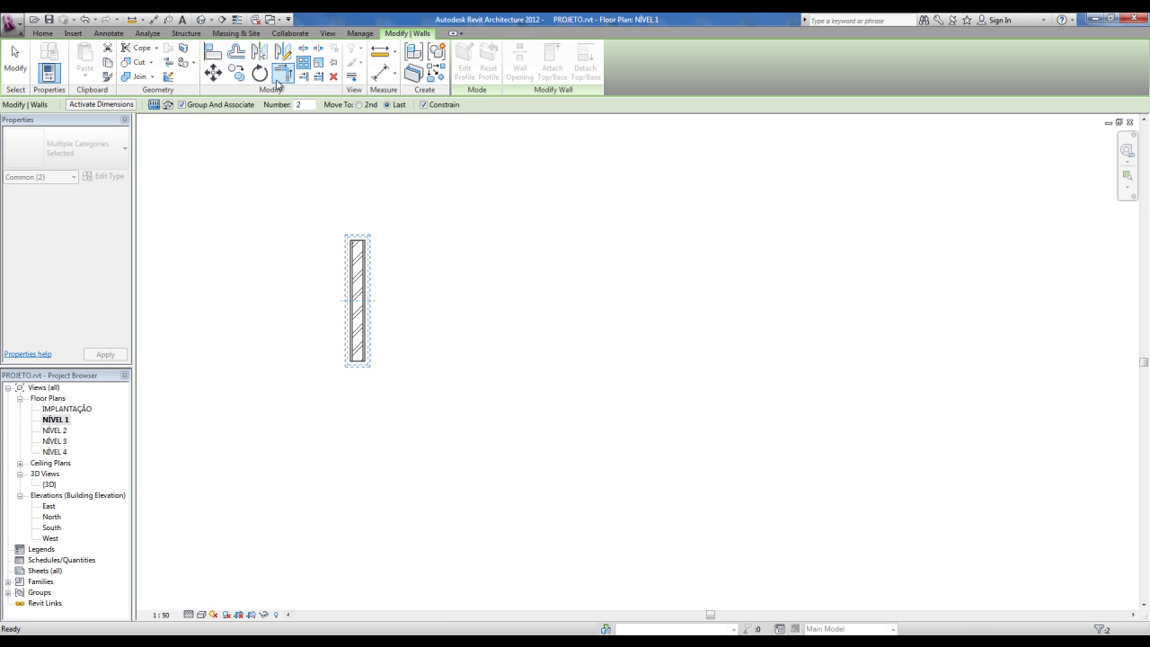
pyautogui.click(168, 106)
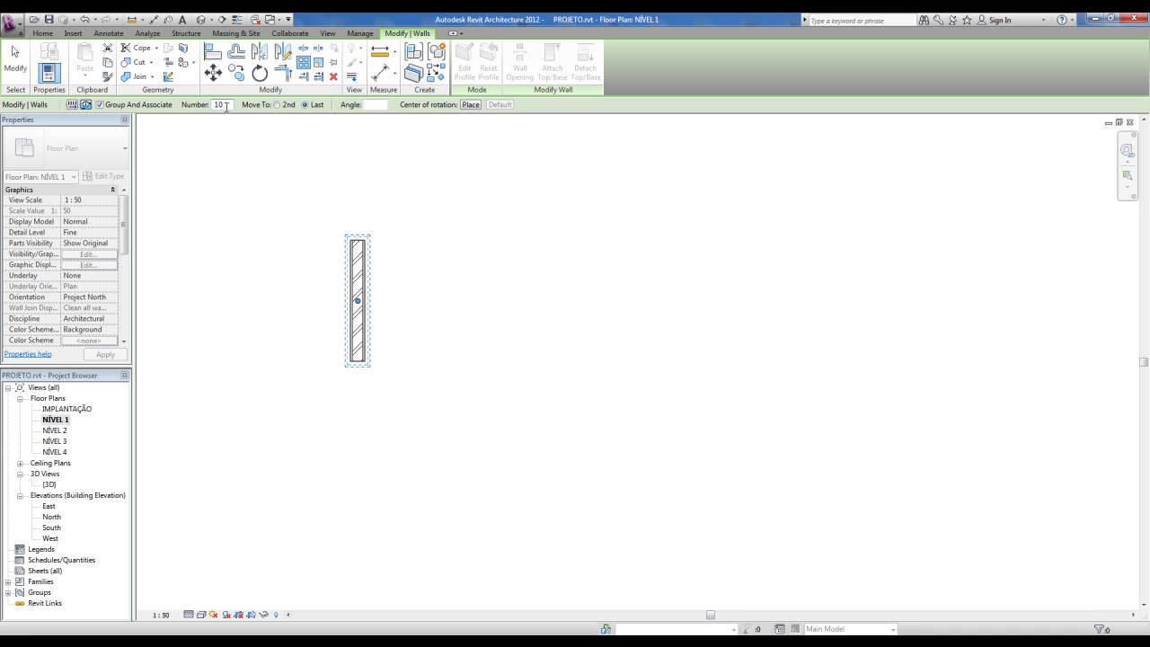
pyautogui.moveTo(374, 251)
pyautogui.mouseDown(button='middle')
pyautogui.moveTo(365, 192)
pyautogui.moveTo(411, 223)
pyautogui.moveTo(393, 213)
pyautogui.mouseUp(button='middle')
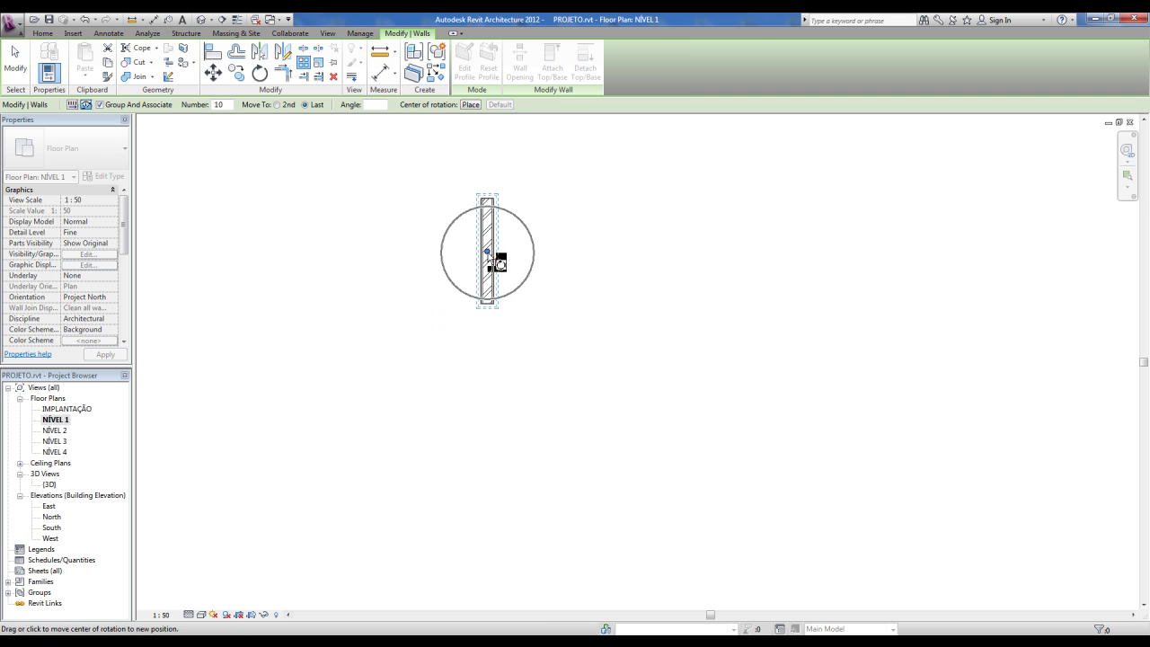
pyautogui.moveTo(490, 263)
pyautogui.mouseDown()
pyautogui.moveTo(420, 380)
pyautogui.moveTo(374, 426)
pyautogui.mouseUp()
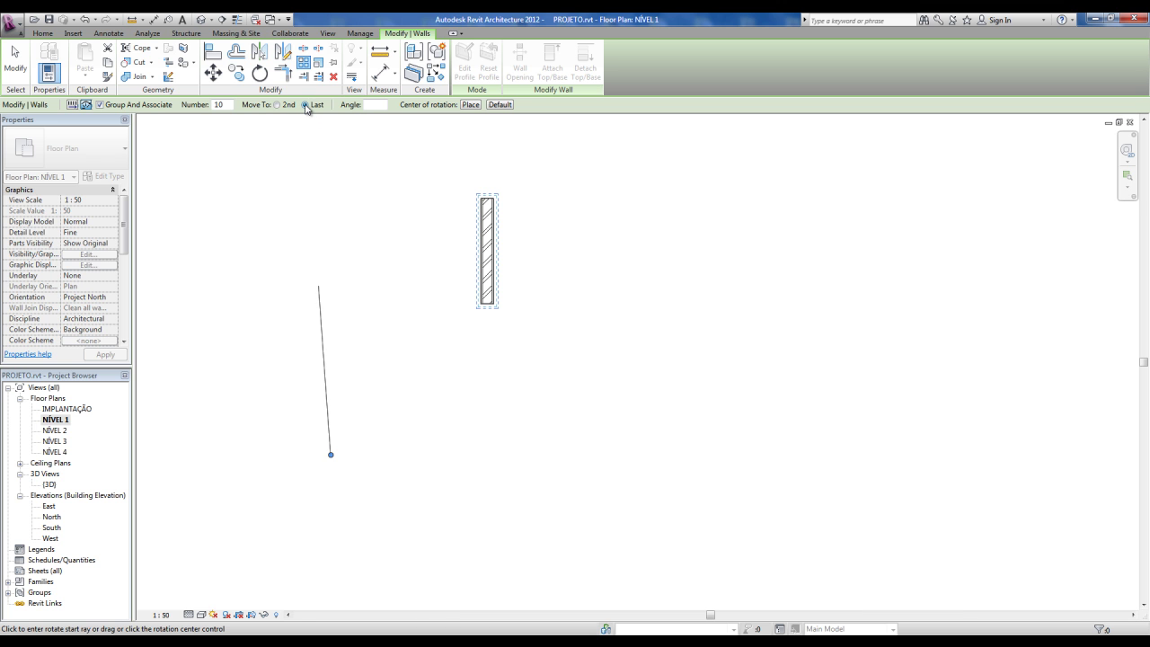
pyautogui.moveTo(398, 243); pyautogui.dragTo(570, 244, button='middle')
pyautogui.click(661, 289)
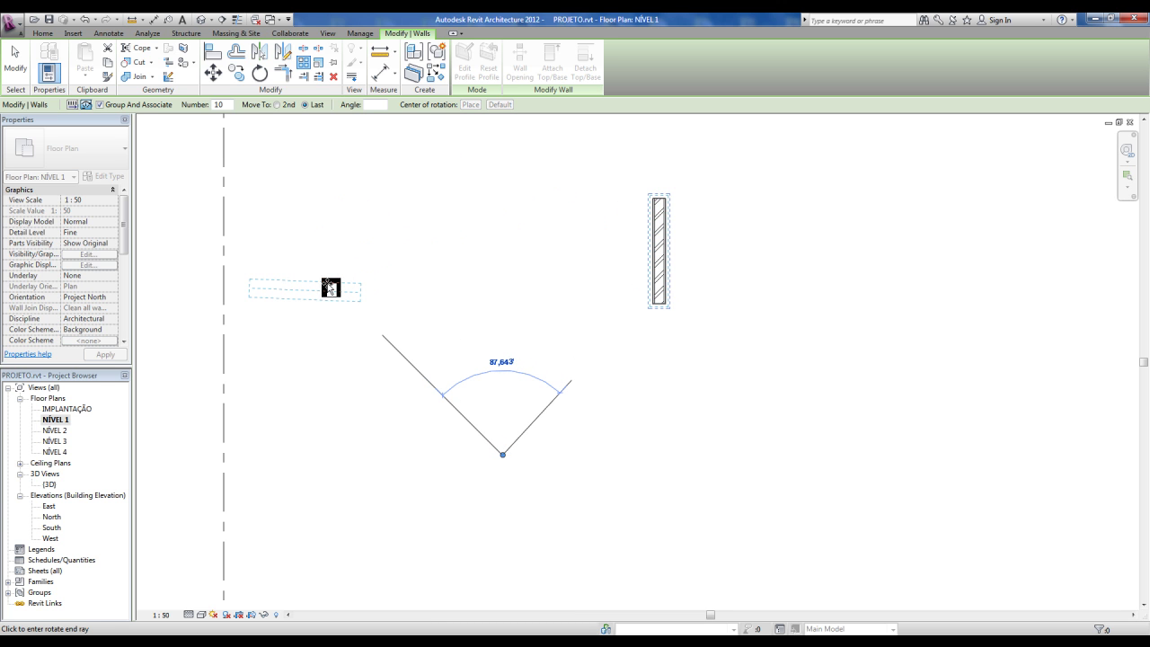
# - Set the radial array's end angle and accept 10 walls
pyautogui.click(329, 287)
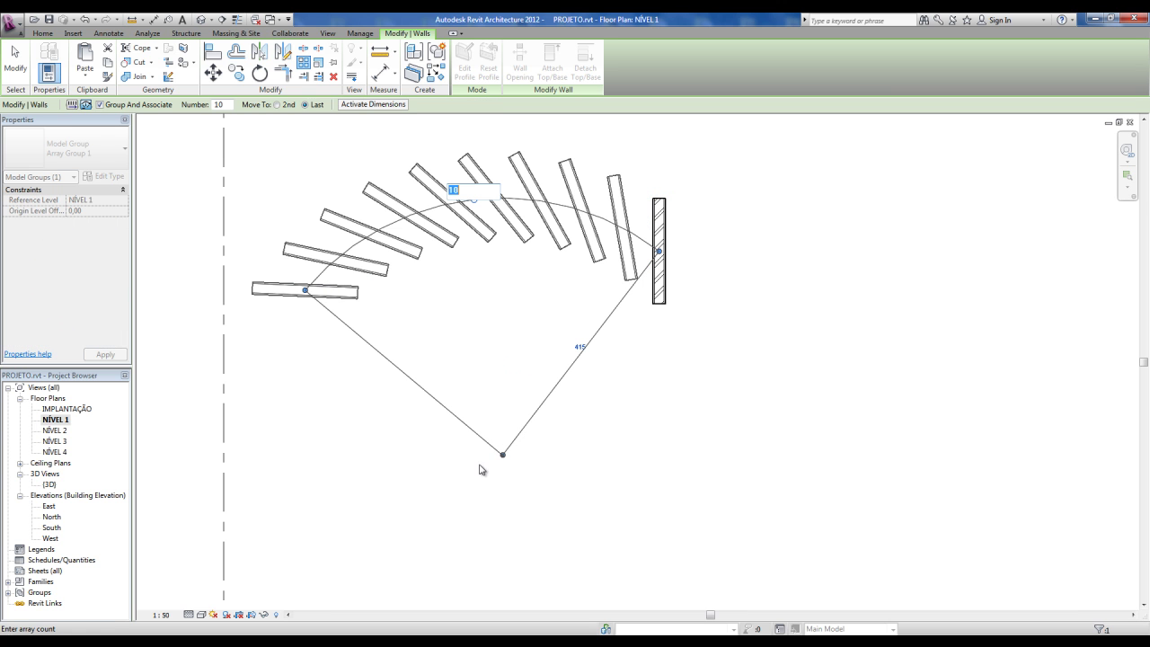
pyautogui.click(505, 460)
pyautogui.click(455, 193)
pyautogui.click(410, 454)
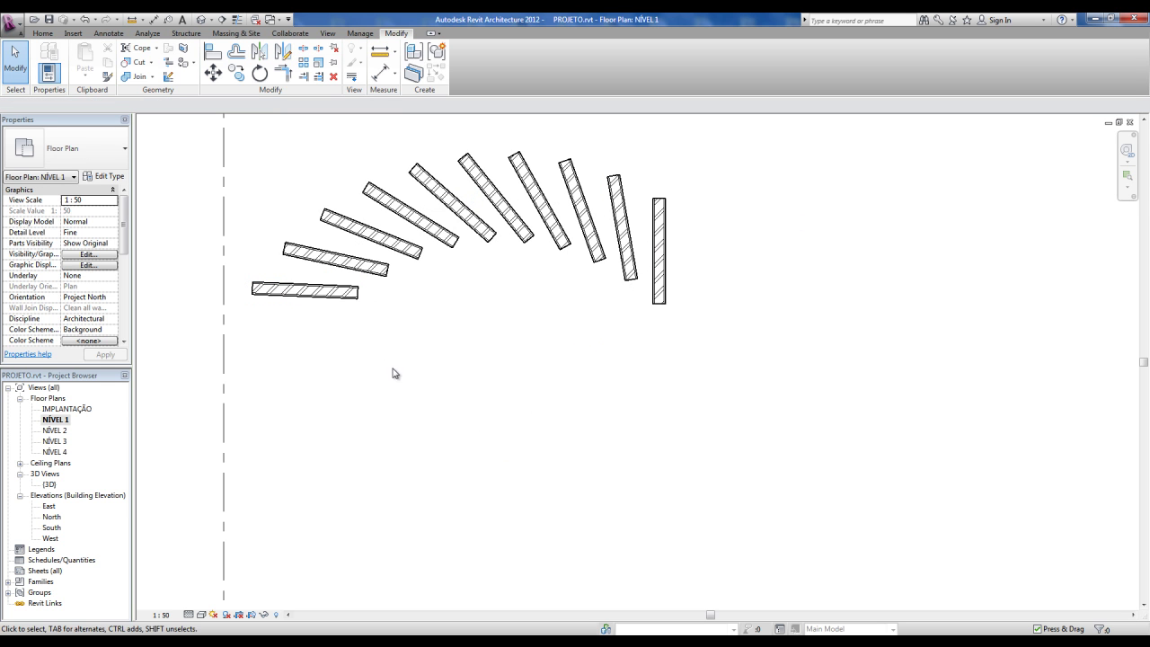
# - Change the radial array count to 12, then to 15 walls
pyautogui.click(426, 185)
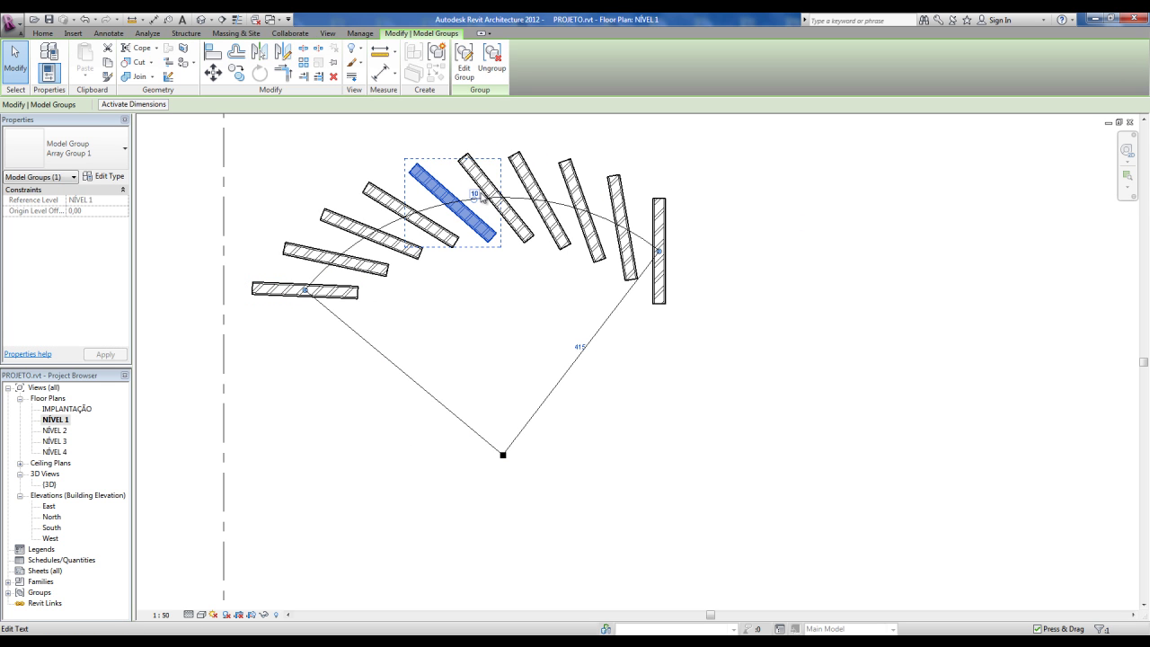
pyautogui.click(479, 194)
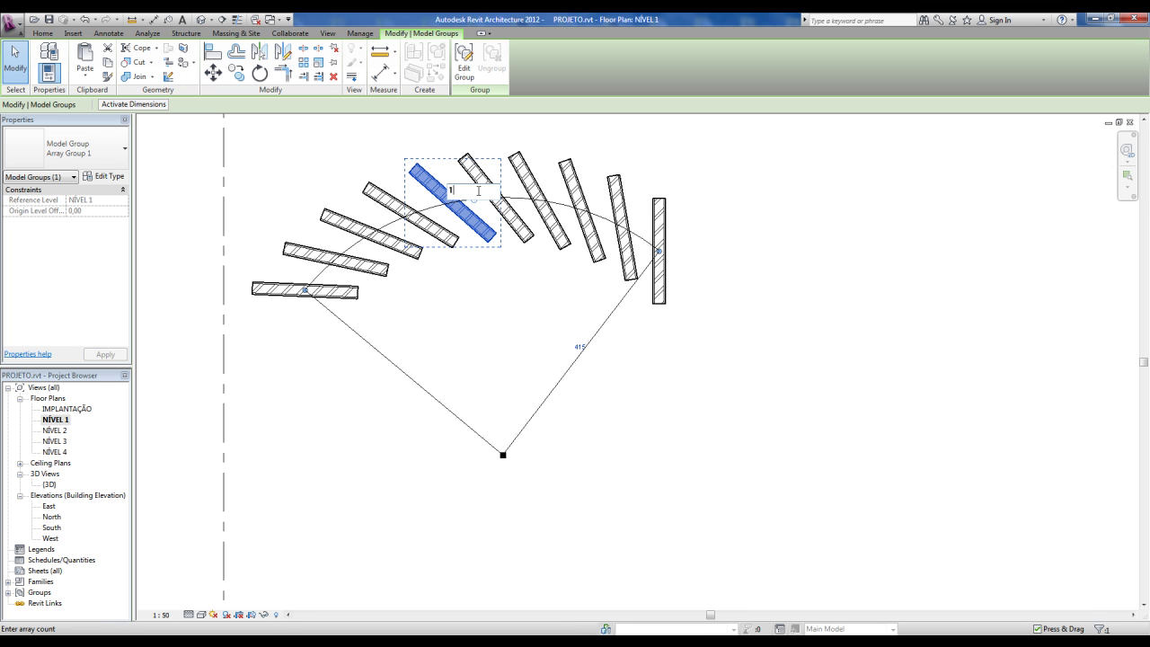
pyautogui.write('2')
pyautogui.press('Return')
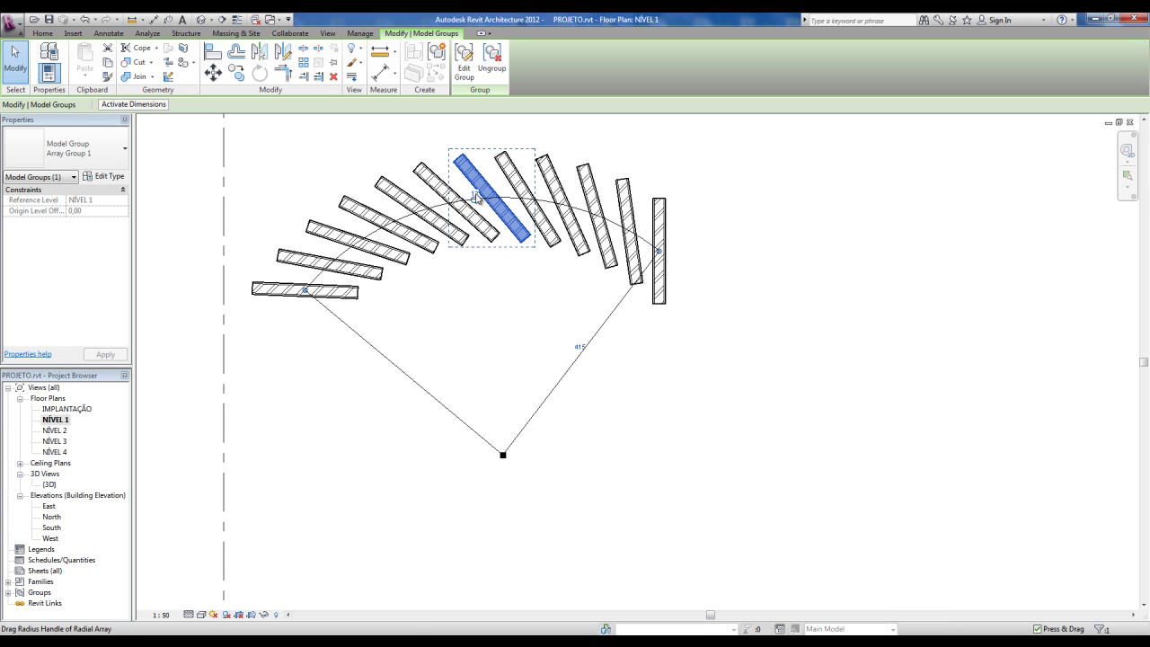
pyautogui.click(477, 194)
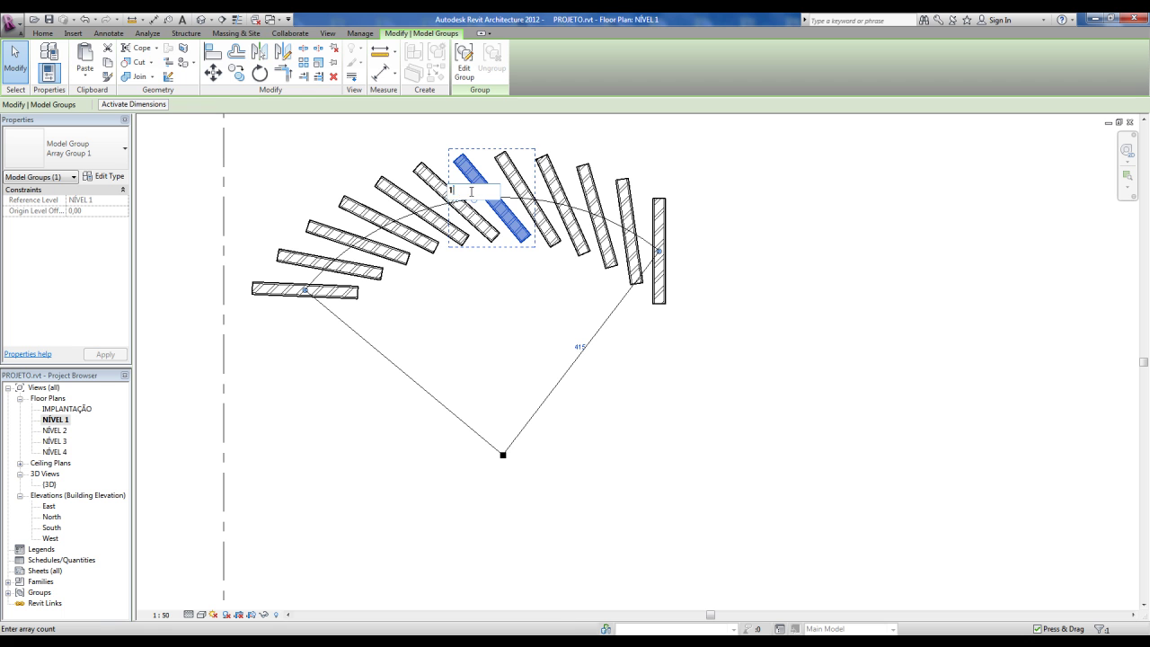
pyautogui.write('5')
pyautogui.press('Return')
pyautogui.click(698, 385)
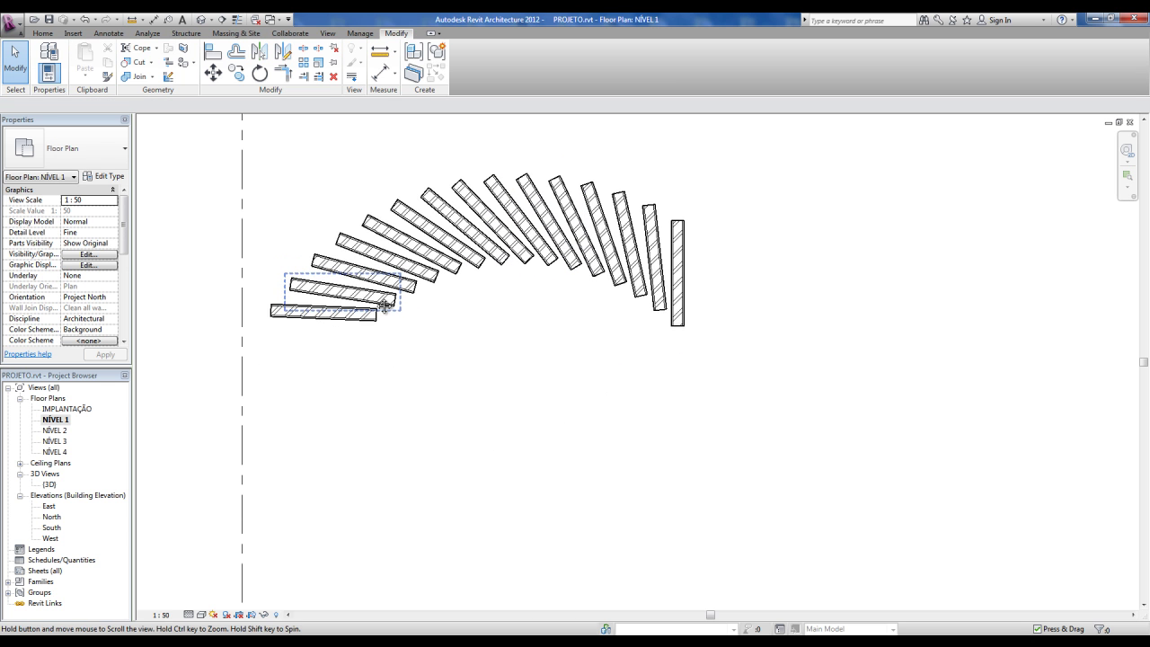
# - Window-select all the arrayed walls and ungroup them into individual walls
pyautogui.moveTo(202, 136)
pyautogui.mouseDown()
pyautogui.moveTo(742, 435)
pyautogui.moveTo(736, 424)
pyautogui.mouseUp()
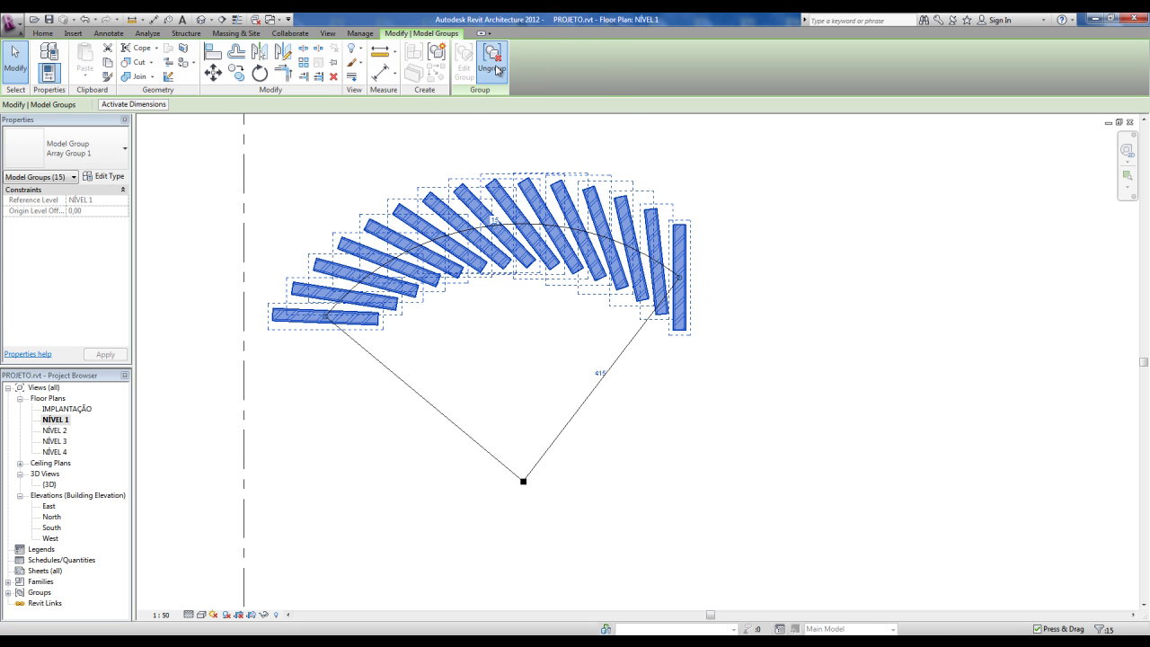
pyautogui.click(500, 68)
pyautogui.click(643, 448)
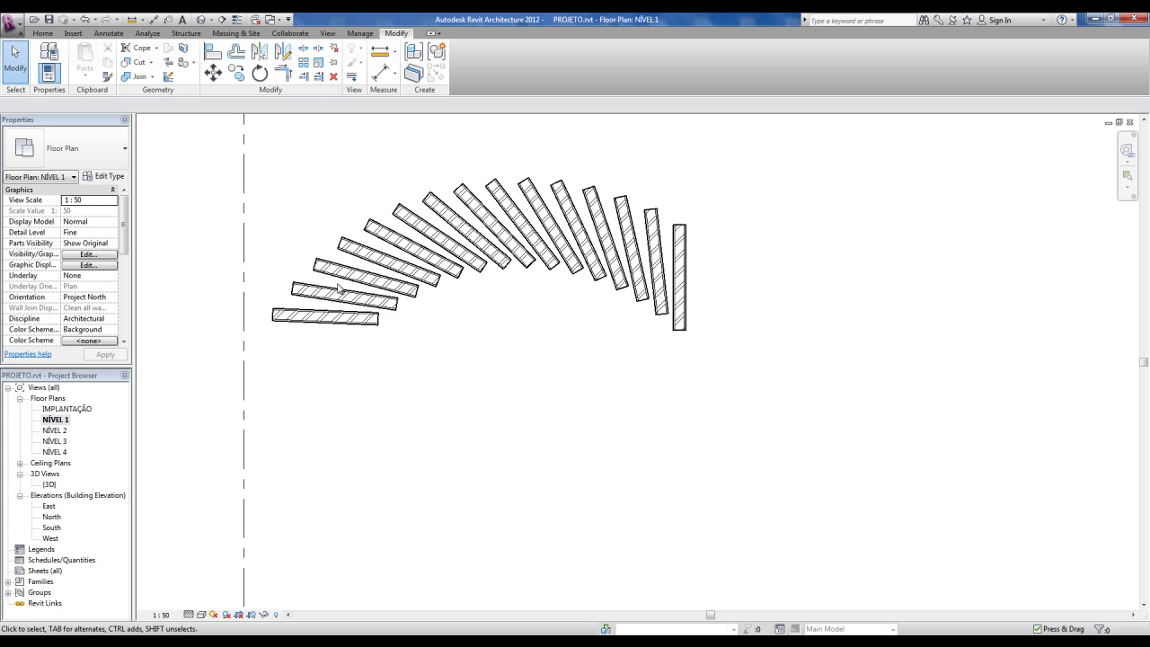
pyautogui.scroll(-2, 599, 388)
pyautogui.scroll(1, 490, 369)
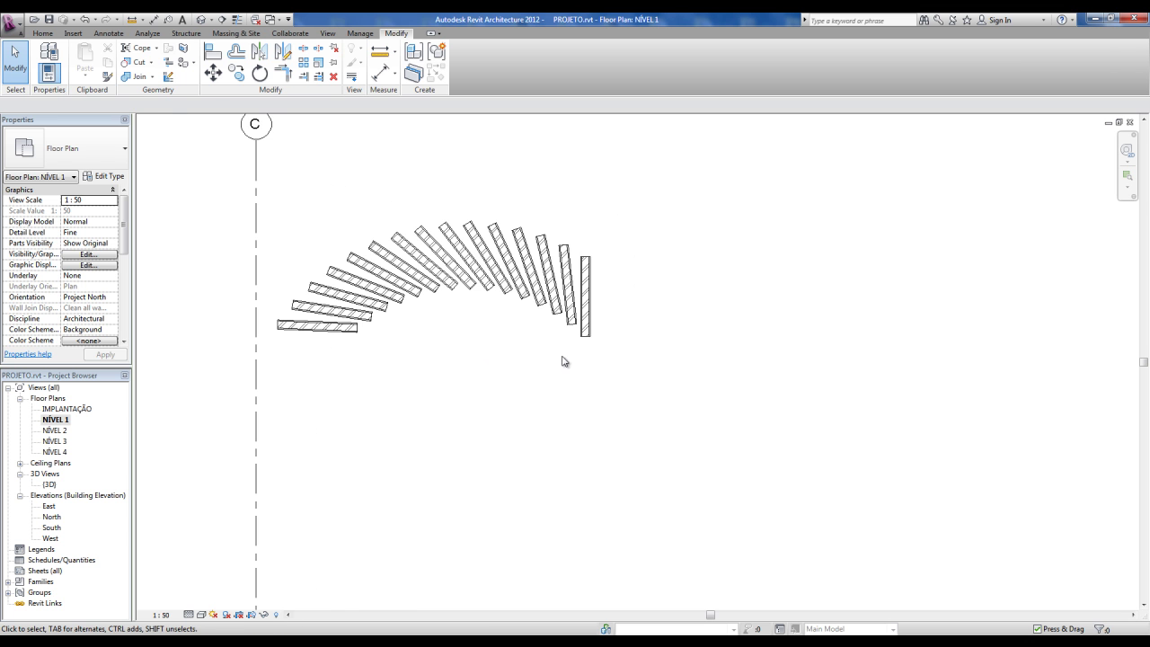
# - Drag the rightmost wall further to the right, away from the arc
pyautogui.moveTo(563, 361); pyautogui.dragTo(476, 368, button='middle')
pyautogui.click(508, 305)
pyautogui.moveTo(508, 301); pyautogui.dragTo(637, 295)
pyautogui.scroll(3, 647, 299)
pyautogui.scroll(-2, 560, 333)
pyautogui.moveTo(744, 331); pyautogui.dragTo(642, 325, button='middle')
pyautogui.scroll(1, 577, 326)
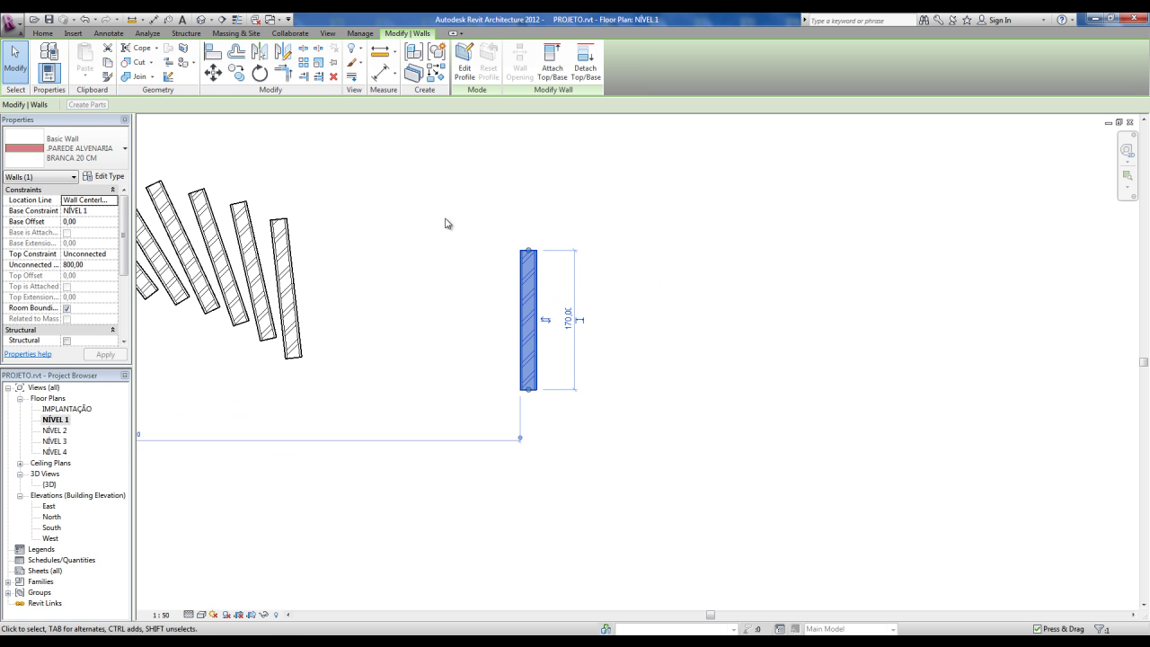
# - Rotate that wall about its bottom endpoint to roughly 31° from horizontal
pyautogui.click(260, 73)
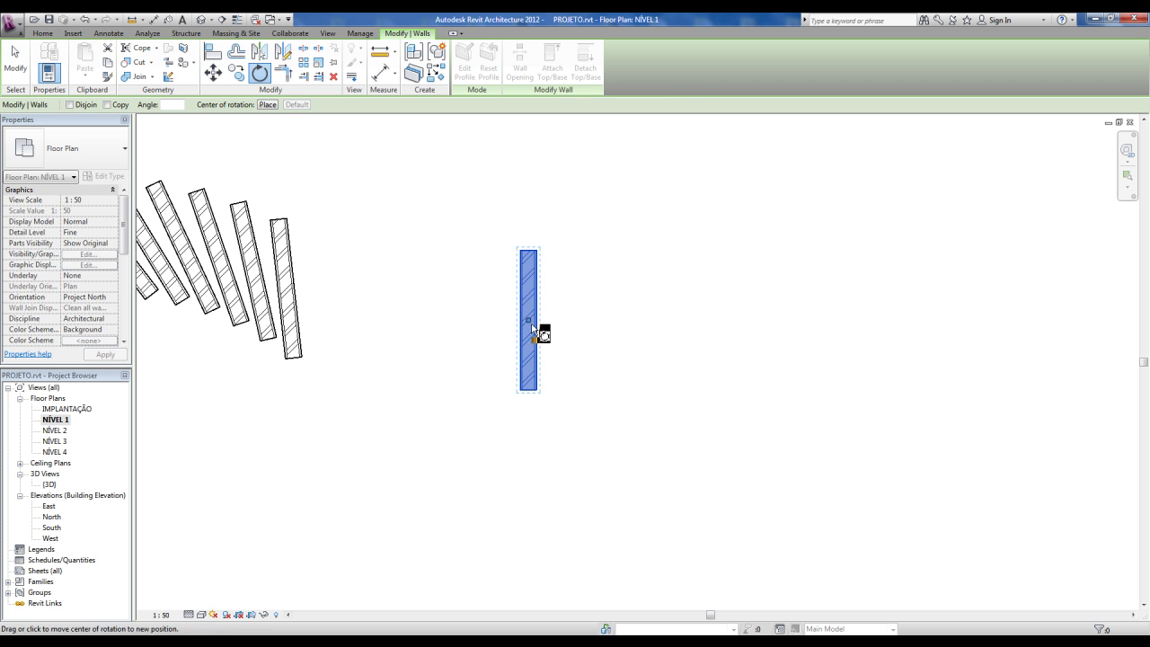
pyautogui.press('Escape')
pyautogui.press('Escape')
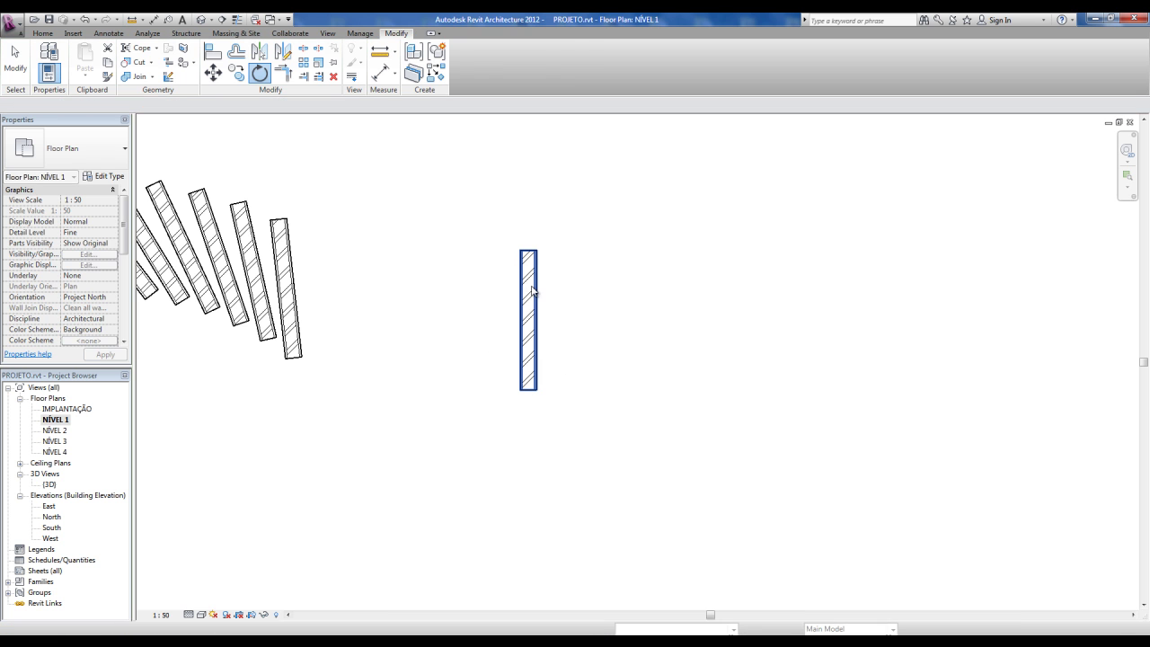
pyautogui.click(529, 289)
pyautogui.click(260, 74)
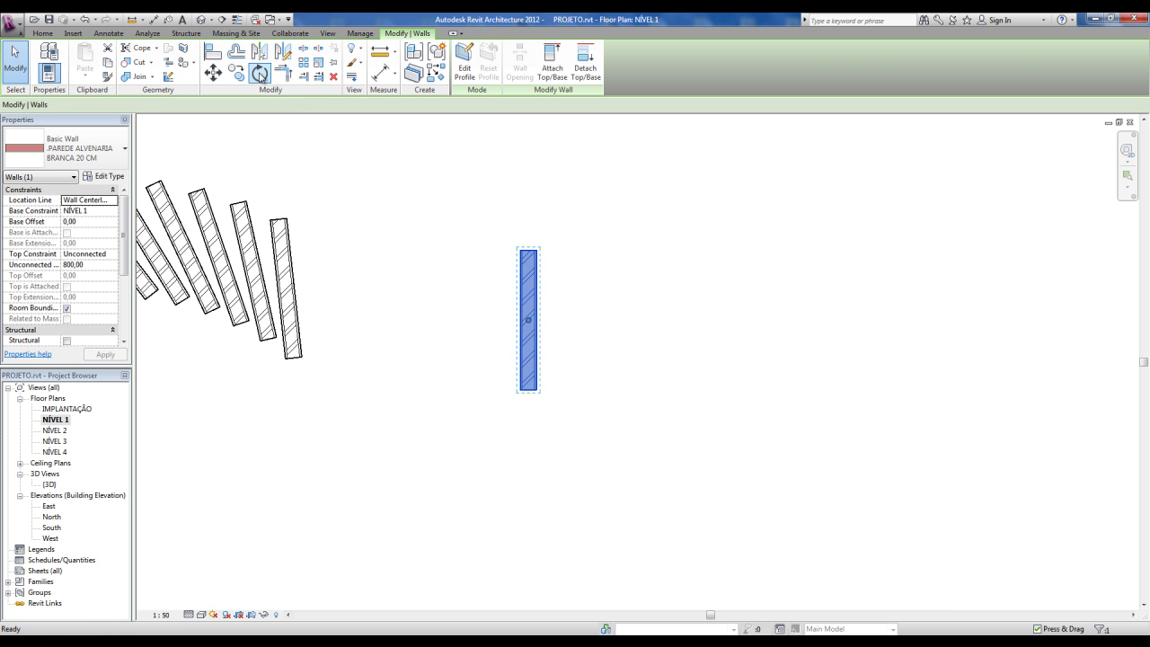
pyautogui.moveTo(528, 321); pyautogui.dragTo(537, 389)
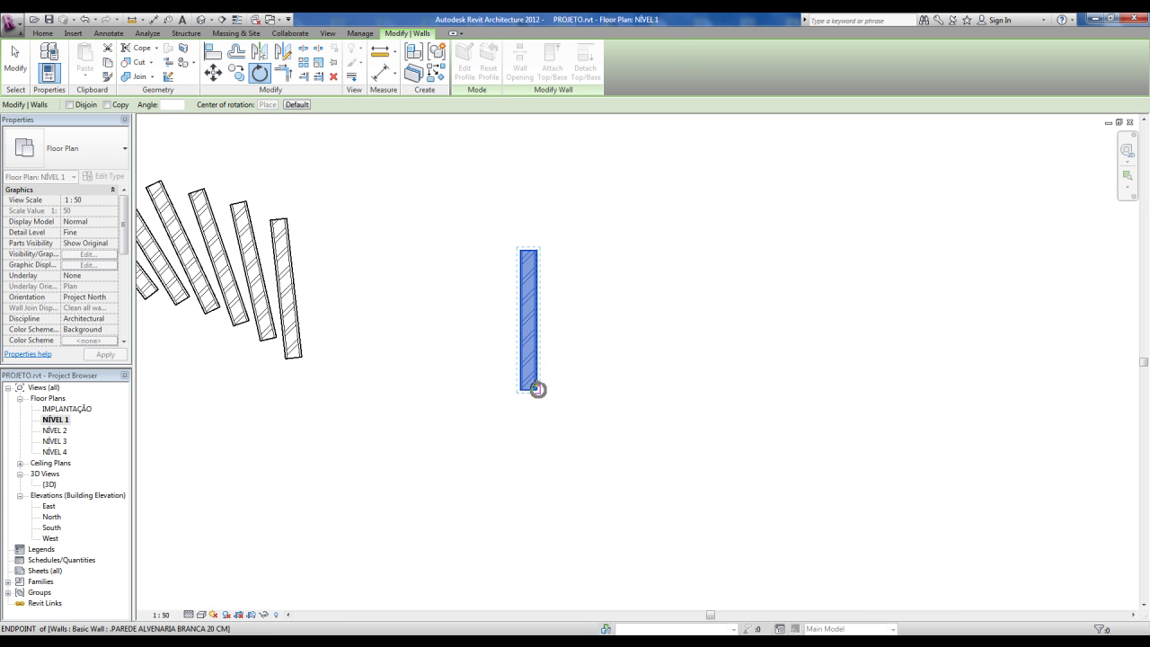
pyautogui.click(538, 389)
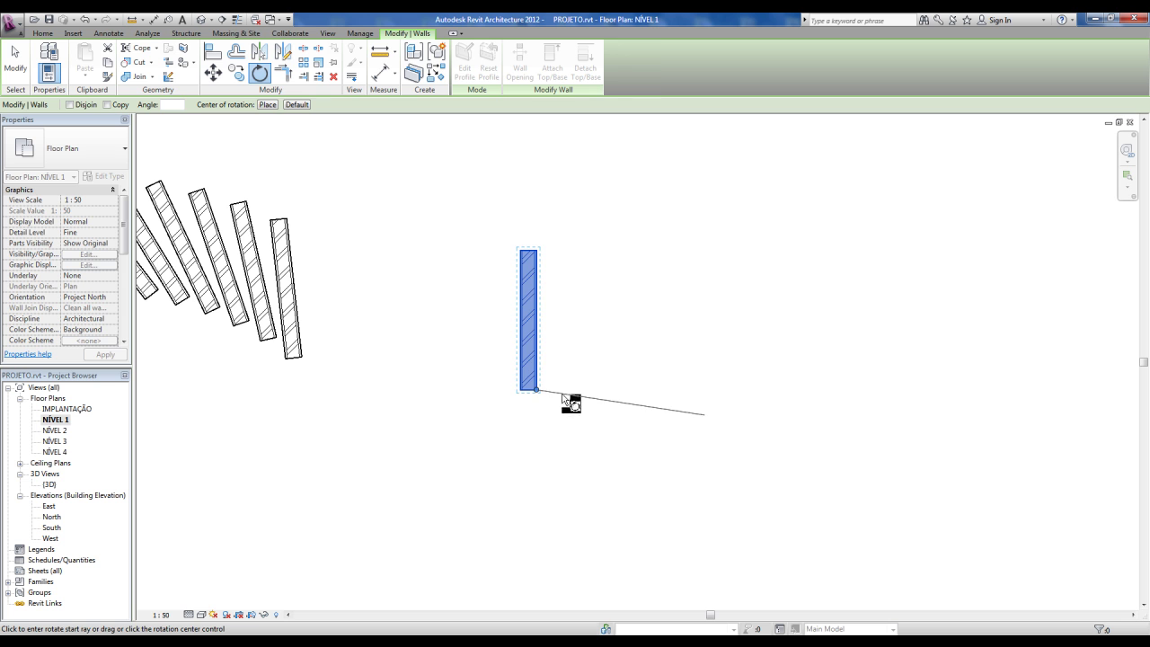
pyautogui.moveTo(537, 389)
pyautogui.mouseDown()
pyautogui.moveTo(524, 352)
pyautogui.moveTo(533, 345)
pyautogui.moveTo(537, 391)
pyautogui.mouseUp()
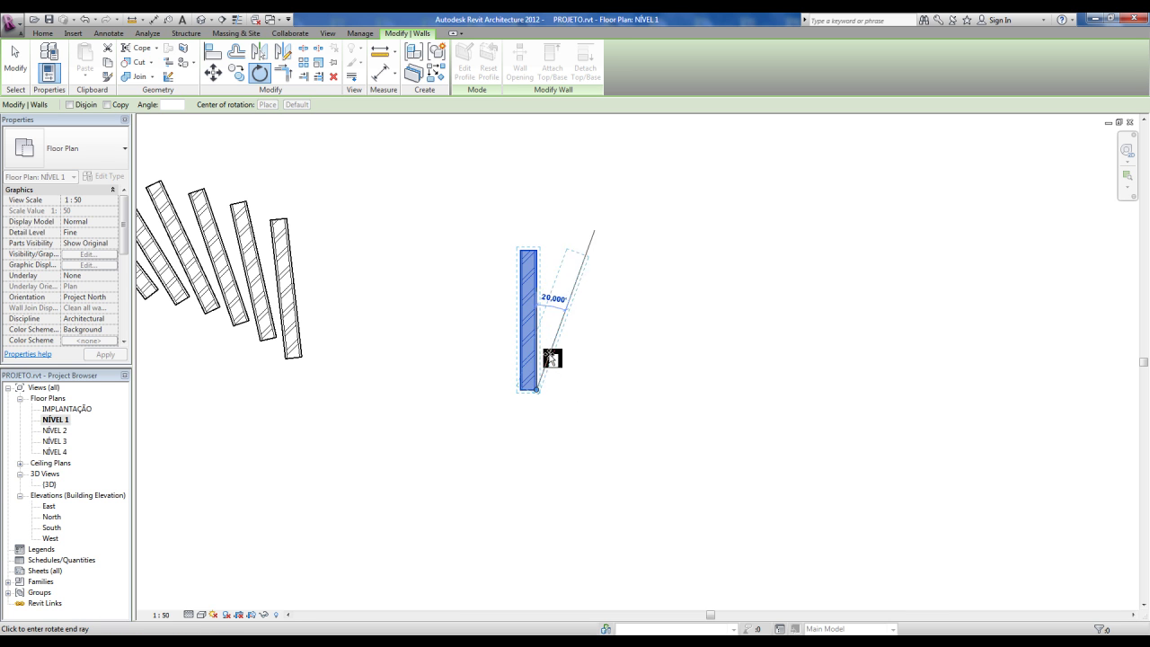
pyautogui.click(571, 371)
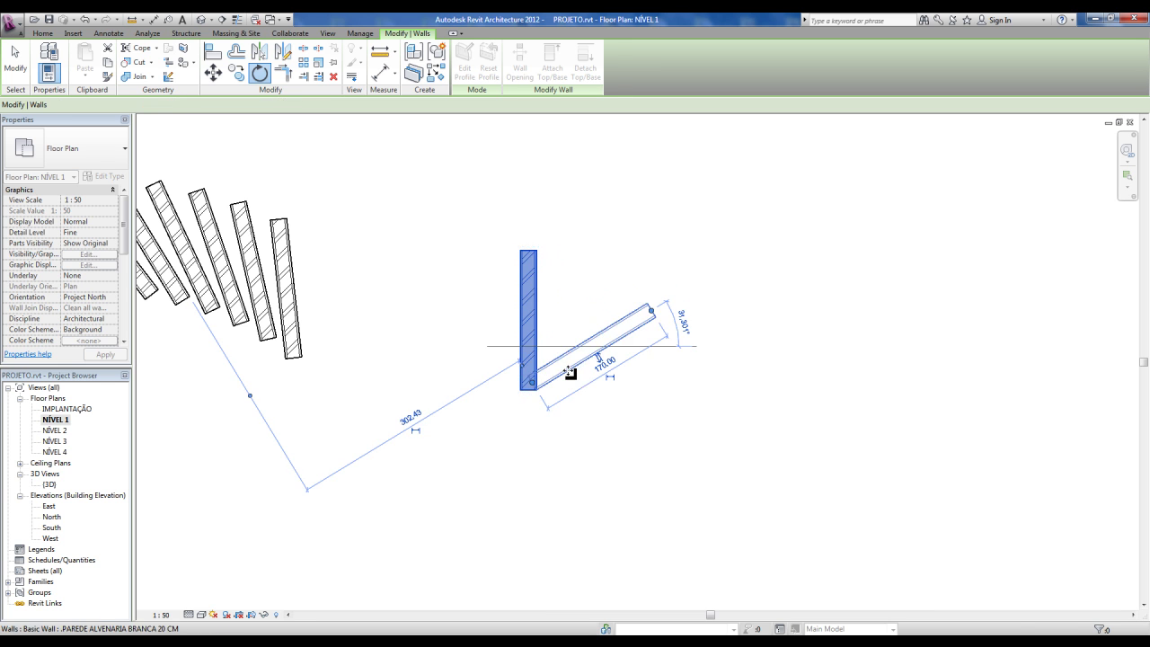
pyautogui.click(535, 411)
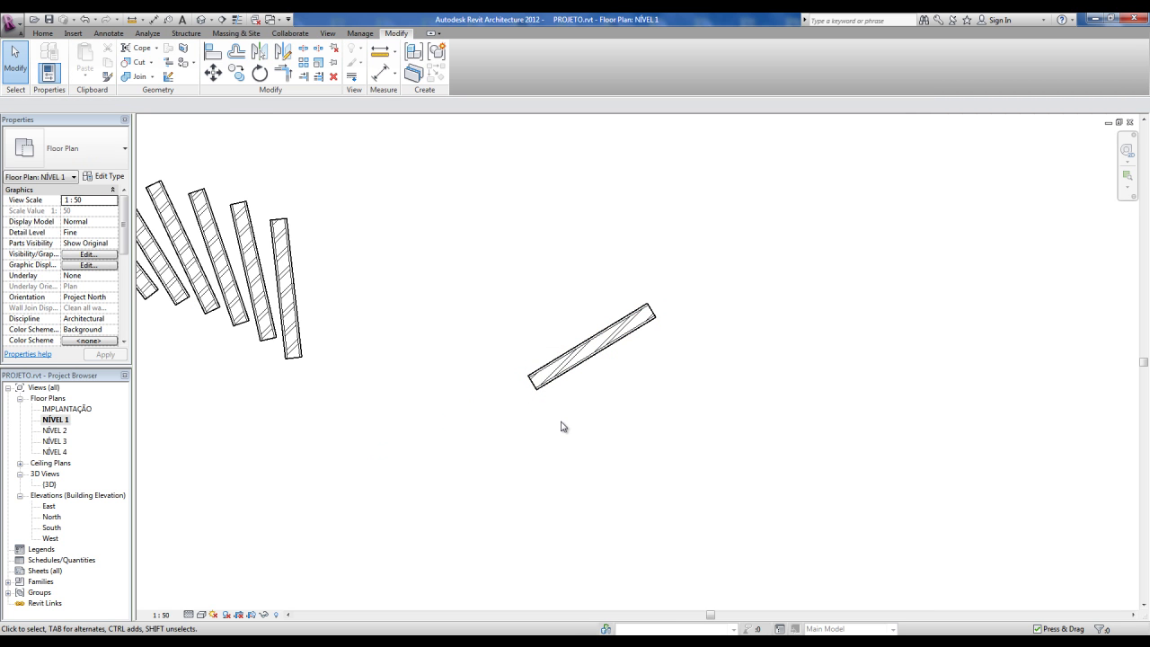
pyautogui.scroll(-3, 560, 426)
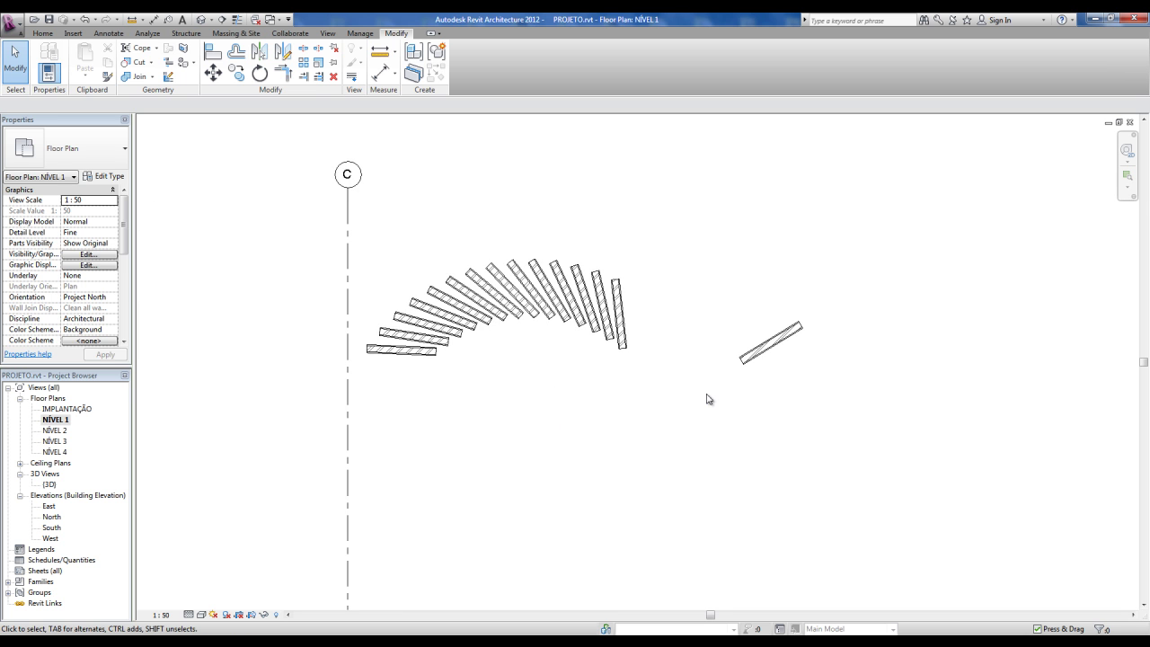
pyautogui.moveTo(706, 404); pyautogui.dragTo(620, 378, button='middle')
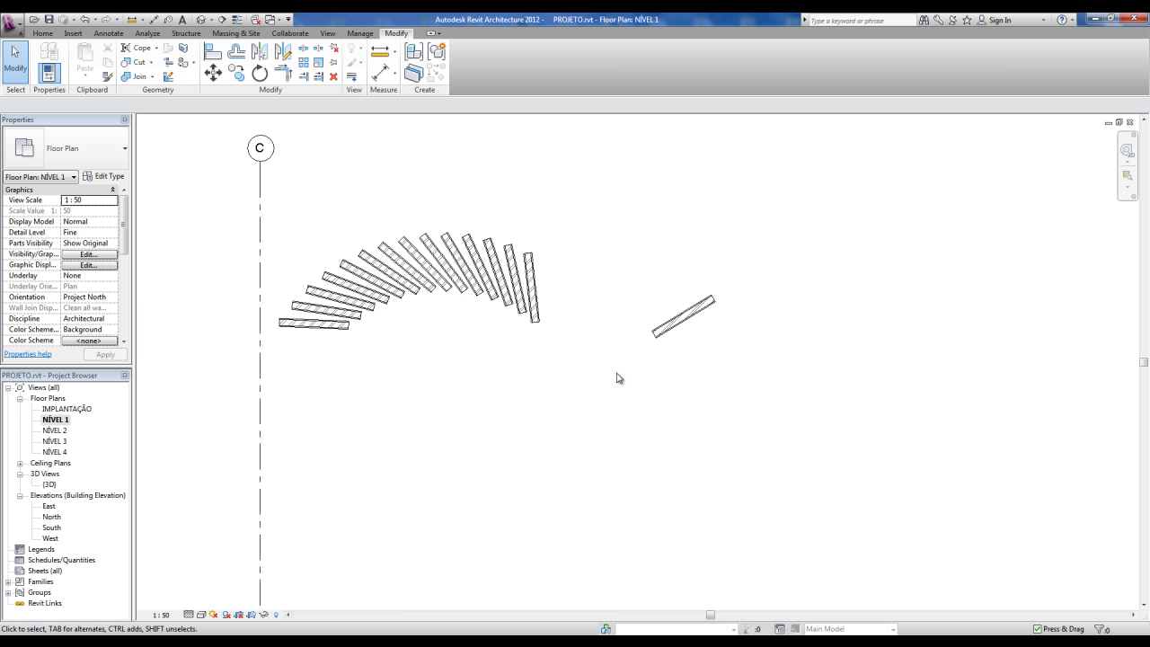